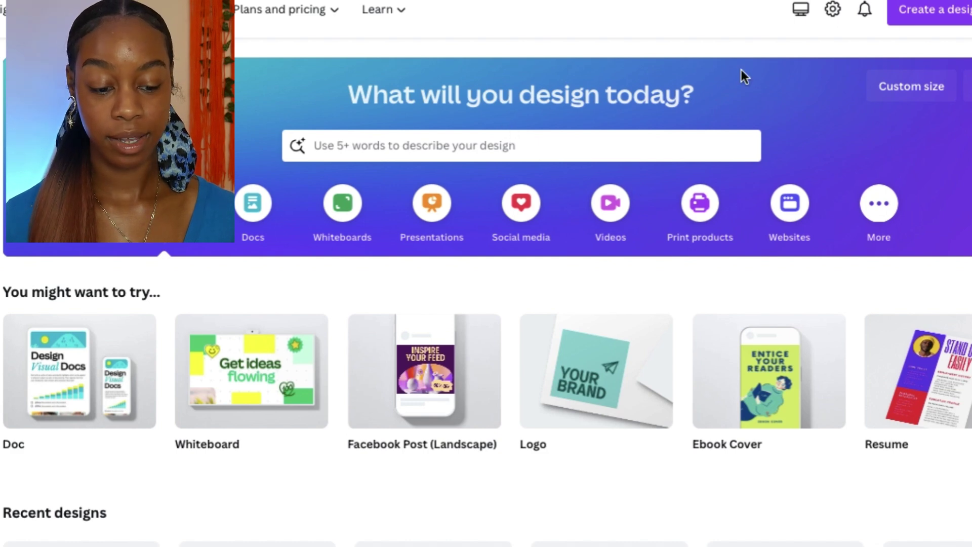
Create a new design using the 8.5 × 11 in Notebook format
click(967, 19)
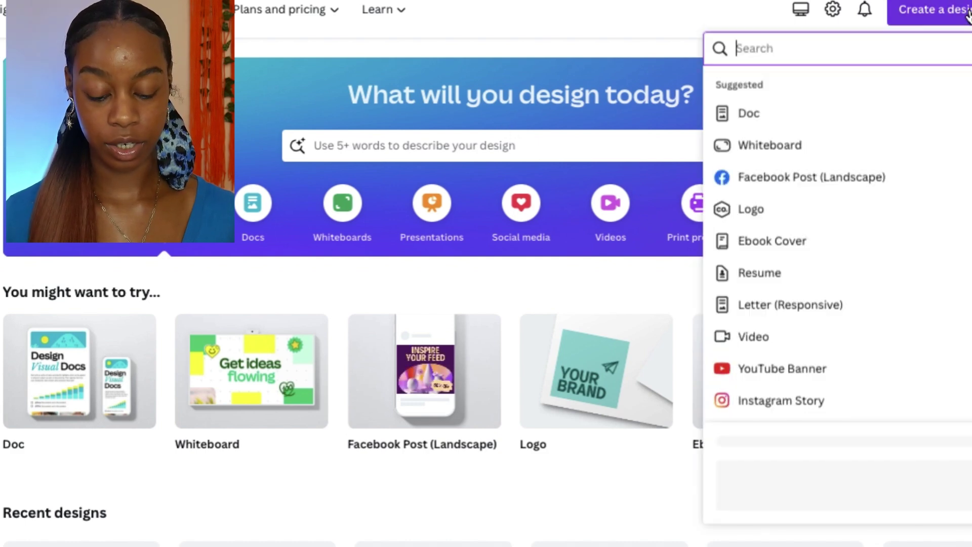
text(notebook)
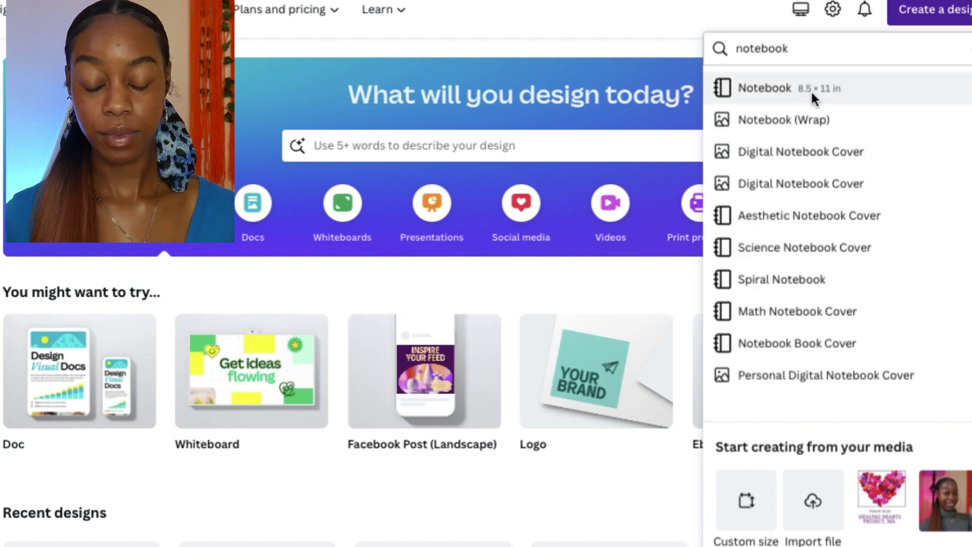
click(814, 98)
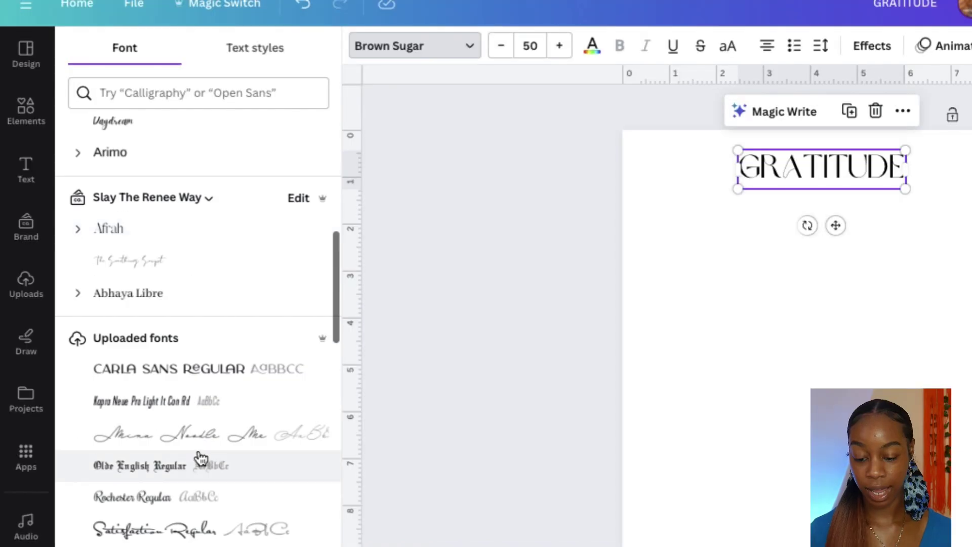
Change the GRATITUDE heading's font to Afrah
click(176, 241)
click(506, 226)
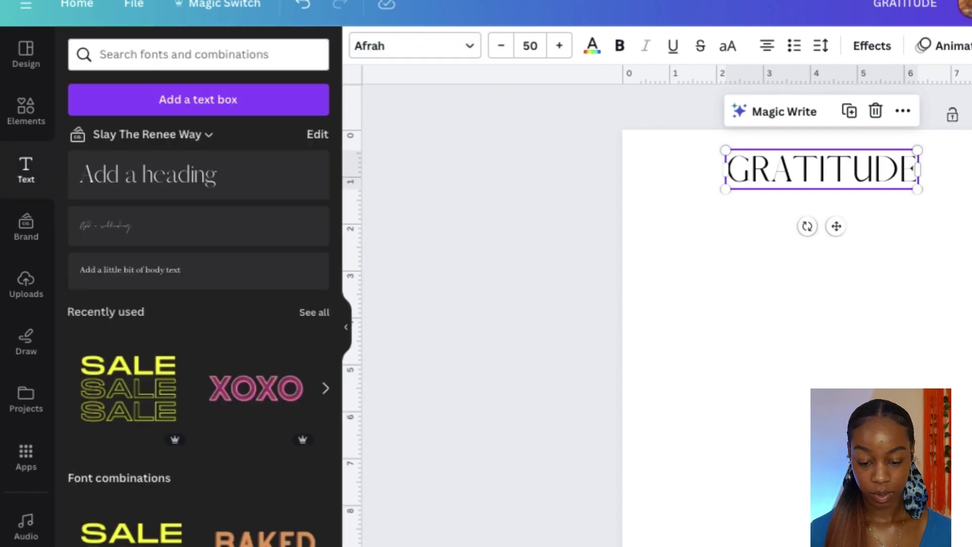
click(932, 180)
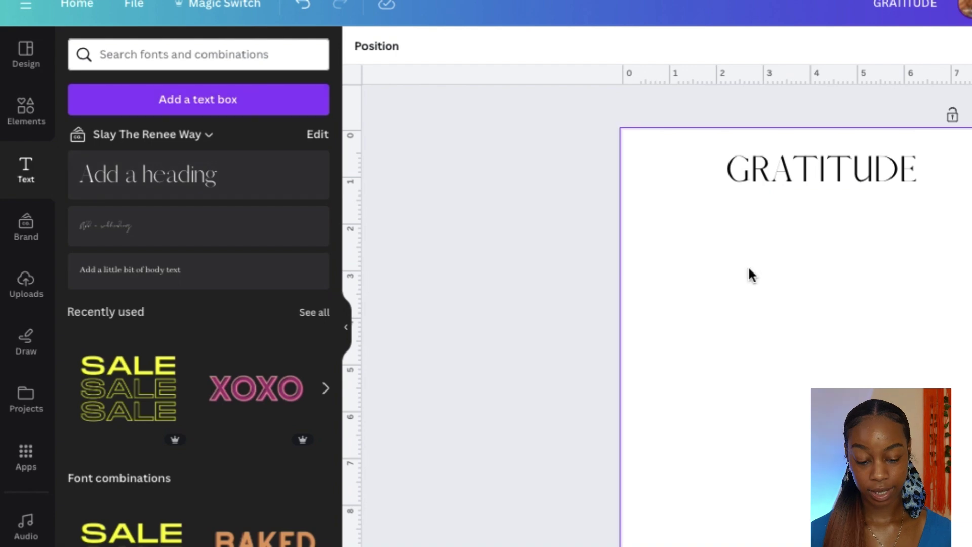
Duplicate the GRATITUDE heading and open the font choices for the copy
click(810, 172)
click(856, 120)
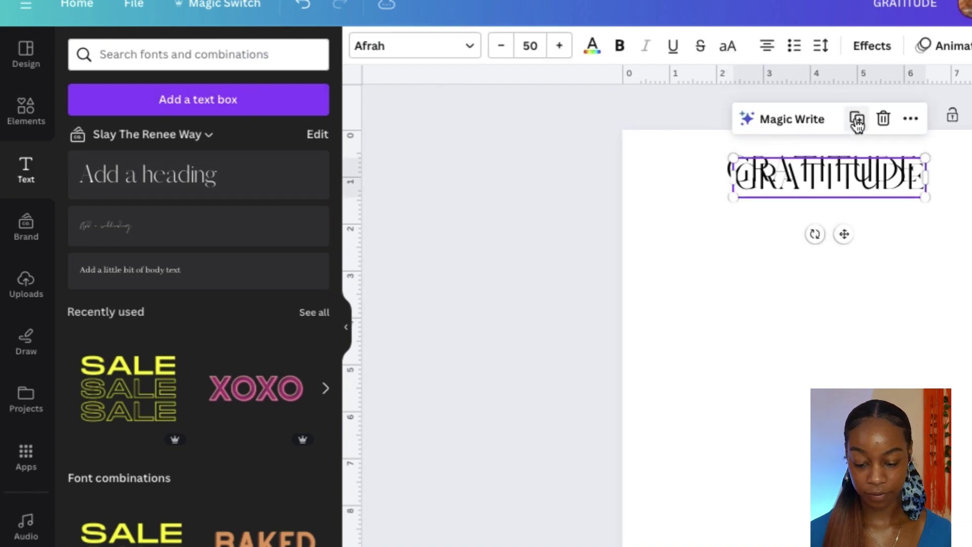
click(467, 48)
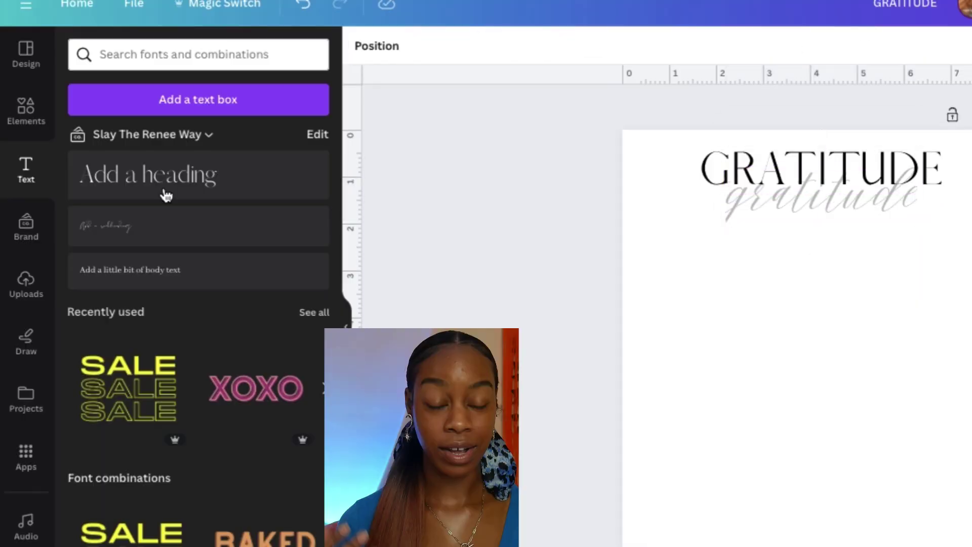
Add a "01" text at size 100 and place it in front of the GRATITUDE heading
key(t)
drag(786, 354, 700, 346)
text(01)
drag(857, 358, 817, 338)
double_click(775, 335)
click(783, 337)
drag(737, 304, 725, 293)
drag(769, 330, 656, 181)
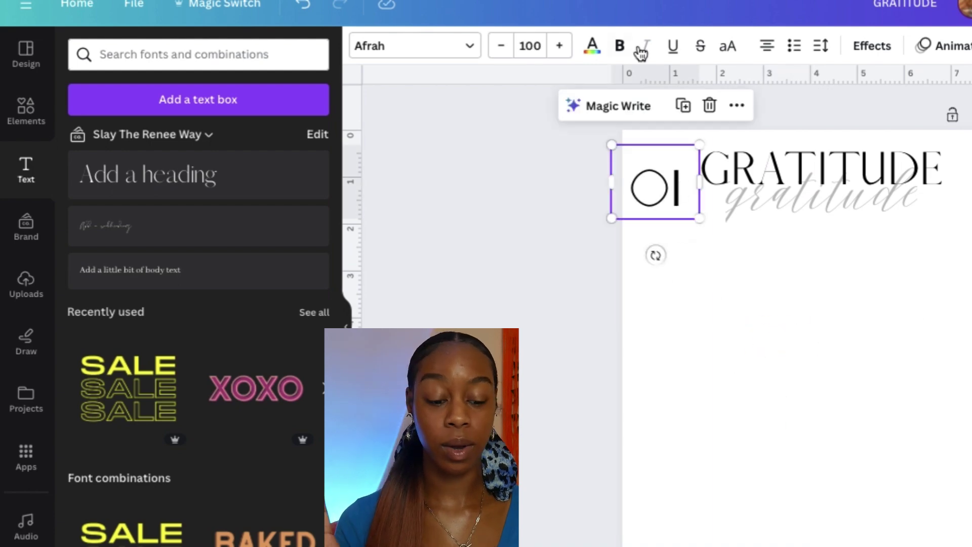
Recolor the script gratitude word and the 01 in pale pink, and the GRATITUDE heading in brown
click(820, 200)
click(592, 46)
click(130, 266)
click(655, 187)
click(820, 203)
click(820, 167)
click(592, 46)
click(265, 265)
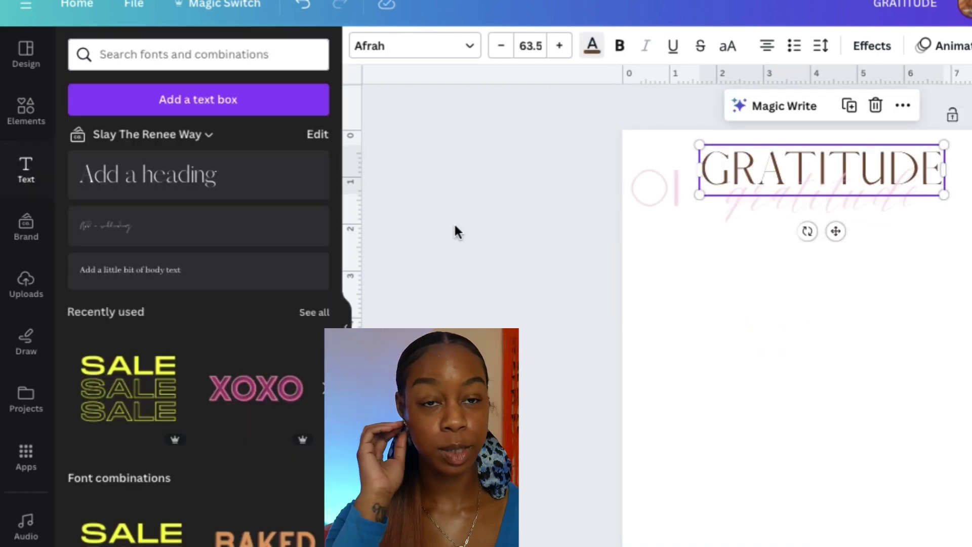
Shrink the 01 number and reposition it just in front of the heading
click(655, 187)
drag(697, 203, 675, 185)
drag(648, 169, 666, 170)
click(768, 354)
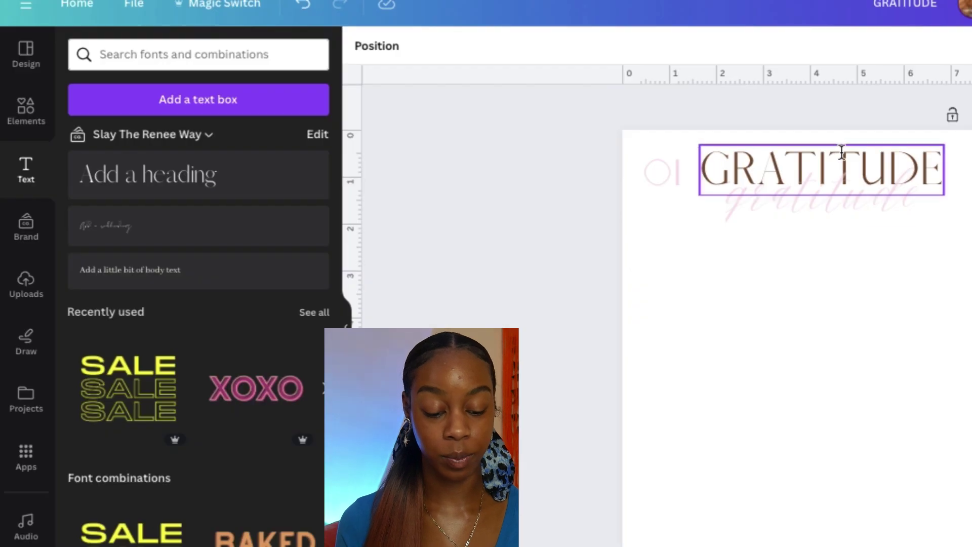
Delete the brown GRATITUDE heading and enlarge the script gratitude word across the page's header
drag(840, 152, 900, 152)
key(Delete)
click(851, 200)
drag(790, 169, 765, 157)
drag(913, 210, 944, 200)
Add the text DAILY in front of the script gratitude word and insert a straight line beneath the title
key(t)
click(414, 45)
click(197, 93)
click(83, 93)
click(107, 417)
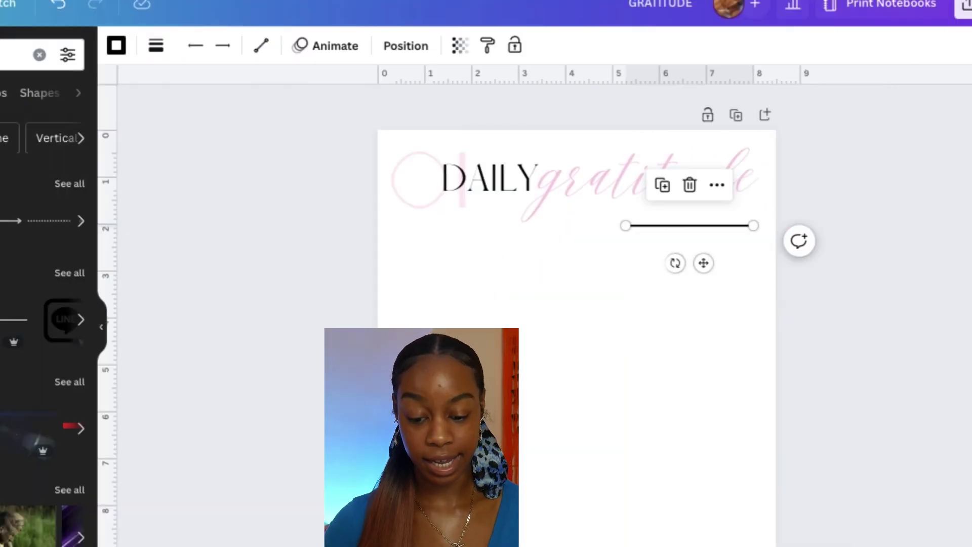
Shorten the line under the title from its left end and reduce its line weight
scroll(811, 406, up, 4)
scroll(811, 406, up, 3)
drag(666, 303, 790, 306)
click(156, 46)
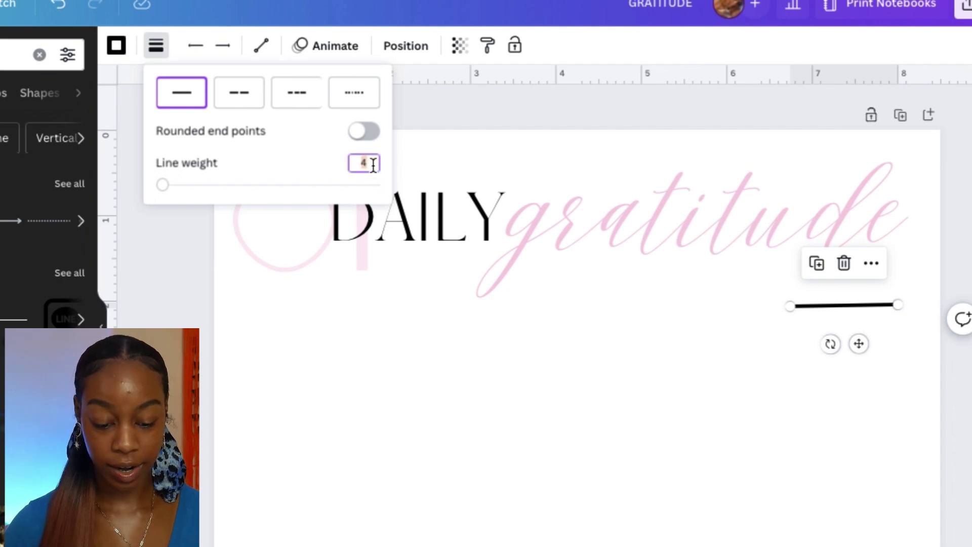
key(Return)
click(907, 300)
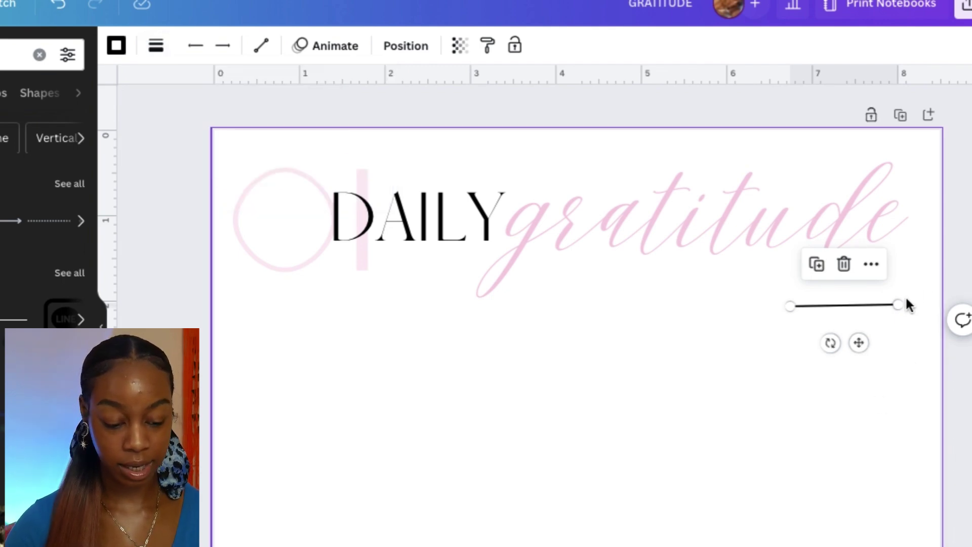
Add a second line, slant it to about -68°, shorten it into a slash and set its line weight to 2
click(970, 277)
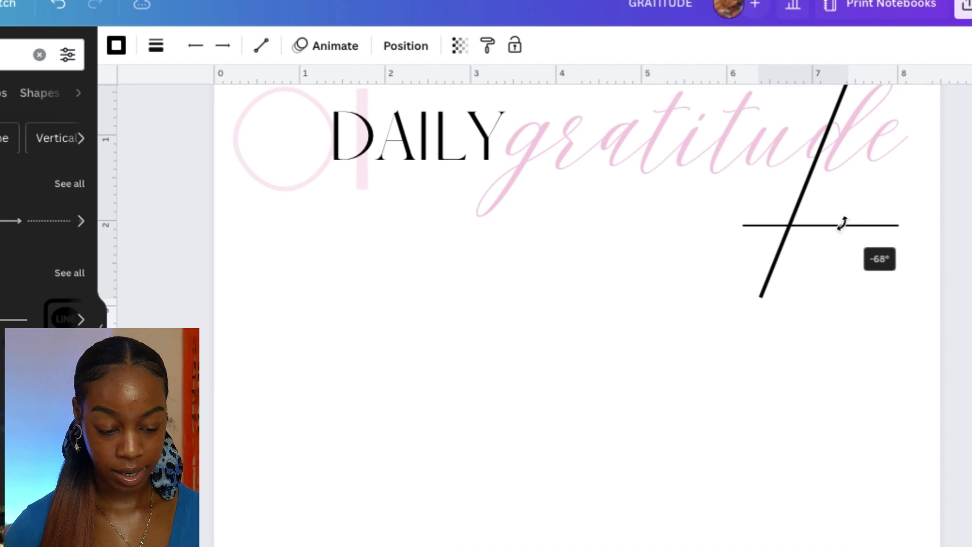
drag(842, 221, 793, 210)
drag(867, 151, 854, 205)
drag(839, 143, 803, 213)
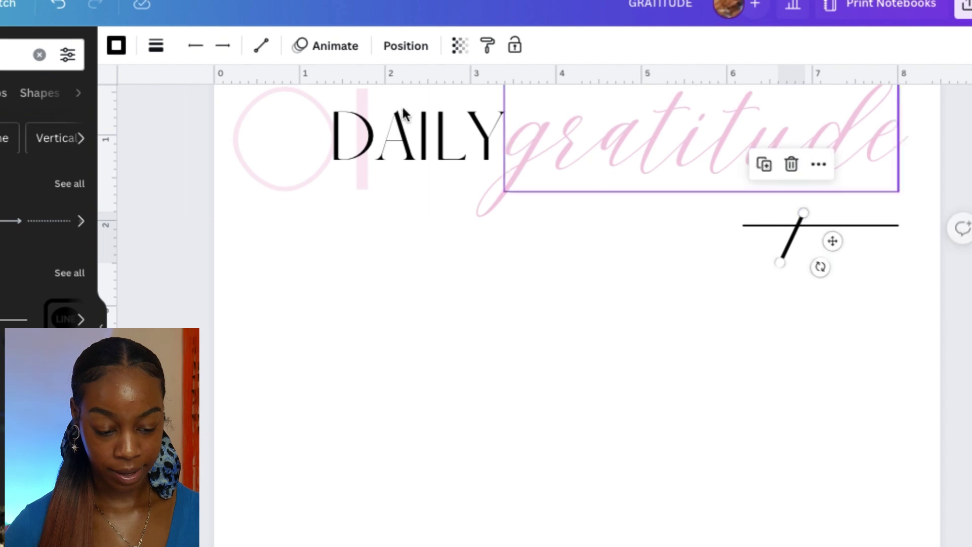
click(160, 51)
text(2)
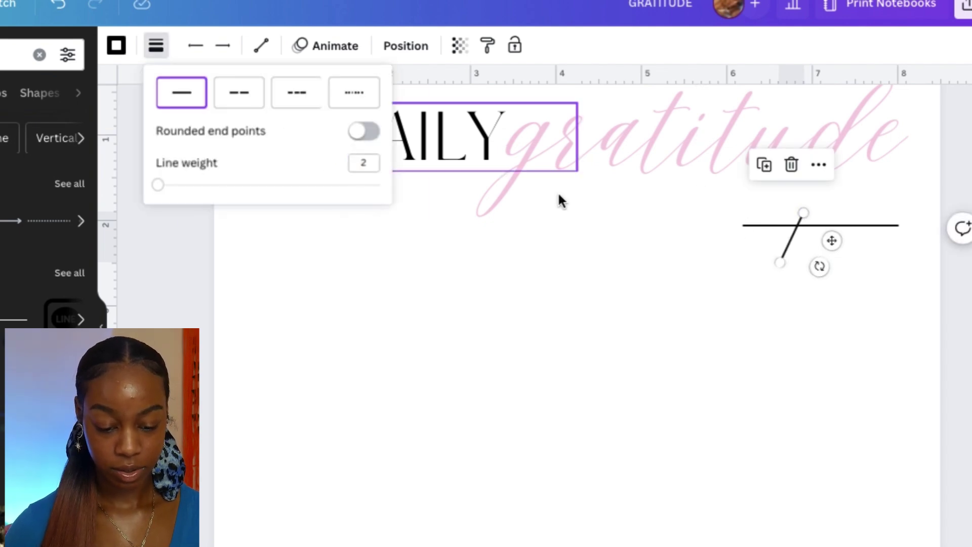
Move the slash onto the horizontal line, duplicate it and place the copy farther right as the second date separator
drag(832, 241, 830, 210)
drag(809, 174, 802, 198)
click(767, 146)
drag(849, 228, 884, 215)
Select the date line and its two slashes together, scale them down and move them below the title near the page's left edge
key(Escape)
scroll(577, 314, down, 5)
scroll(761, 311, up, 3)
scroll(762, 311, up, 2)
drag(781, 280, 698, 218)
drag(769, 237, 737, 234)
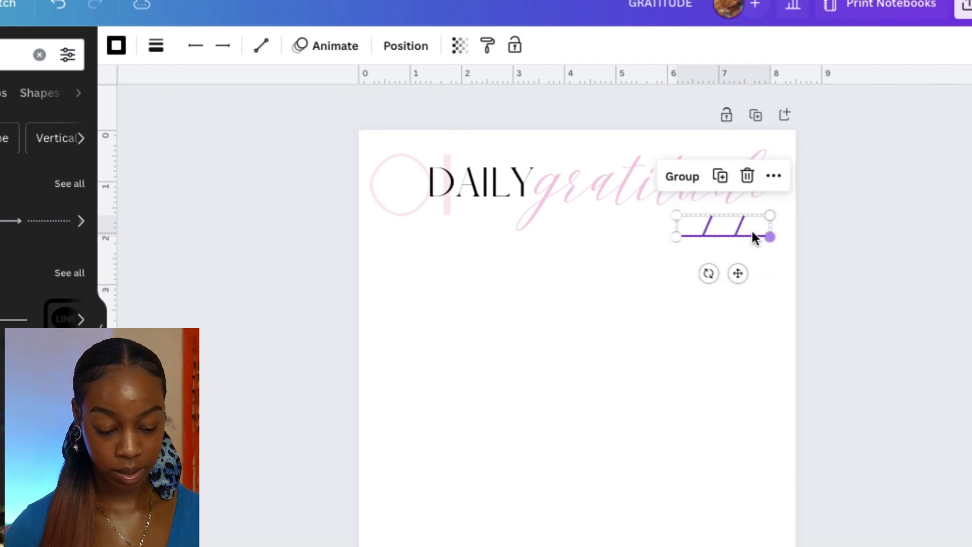
key(ctrl+plus)
key(ctrl+plus)
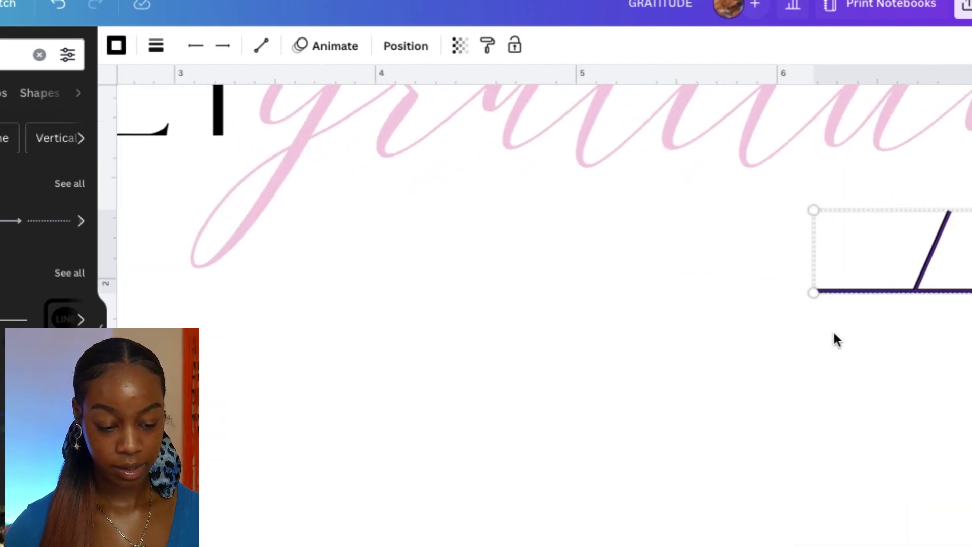
click(110, 322)
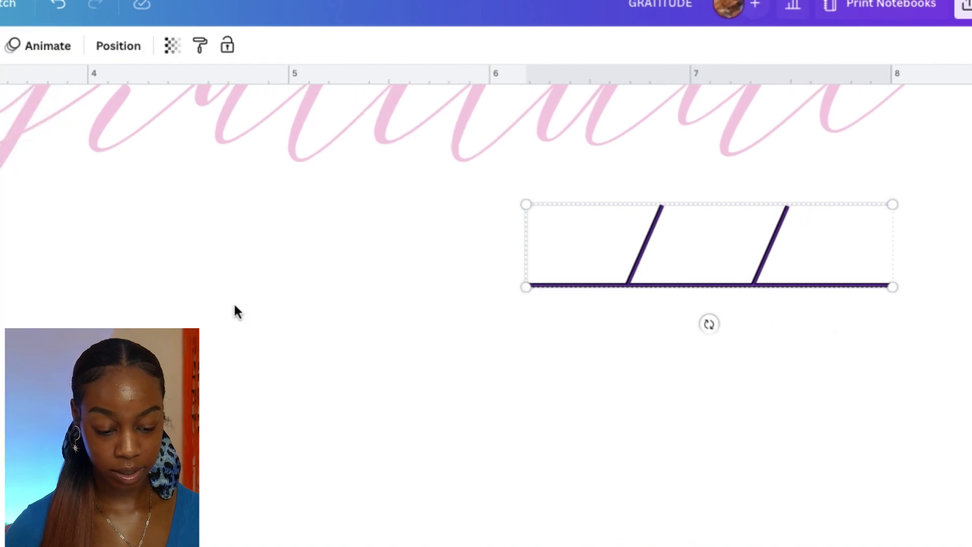
drag(885, 282, 783, 262)
drag(709, 264, 911, 217)
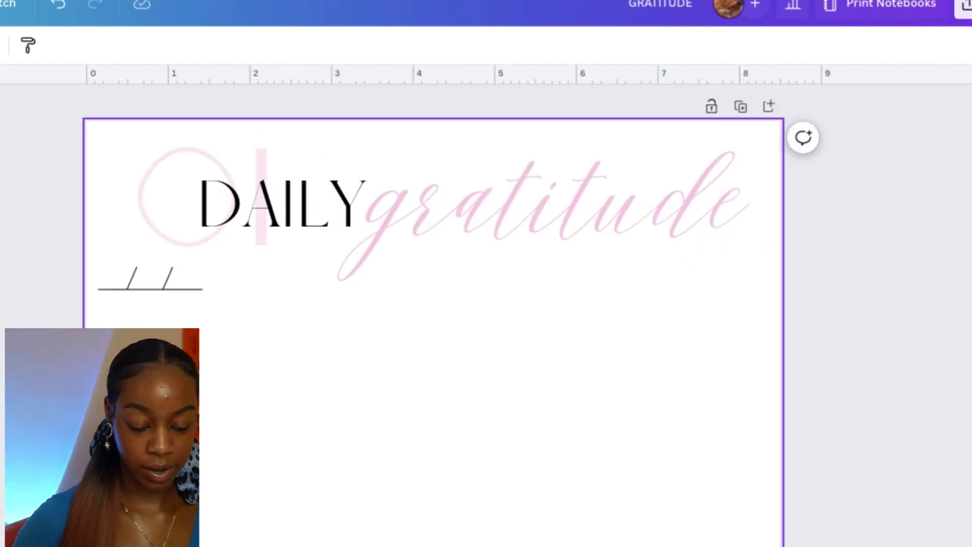
Add a text box mid-page, enlarge its text to size 30.6, apply the Afrah font and widen the box to about 5 in
scroll(433, 314, down, 4)
scroll(433, 314, up, 1)
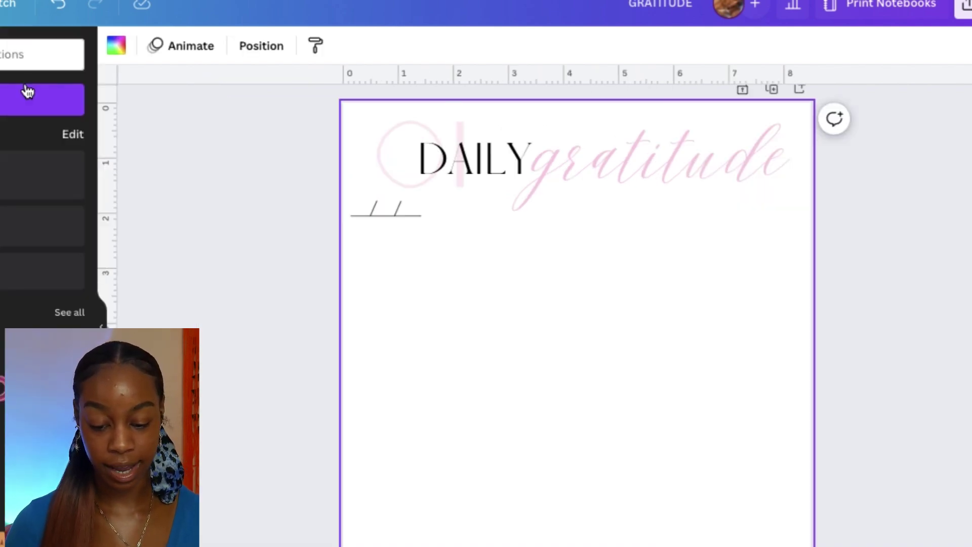
click(25, 97)
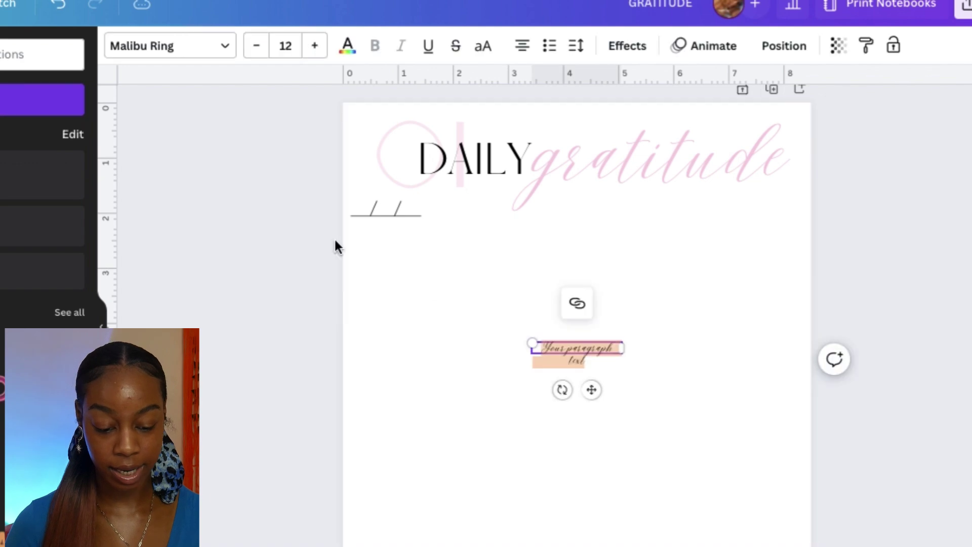
drag(531, 343, 400, 278)
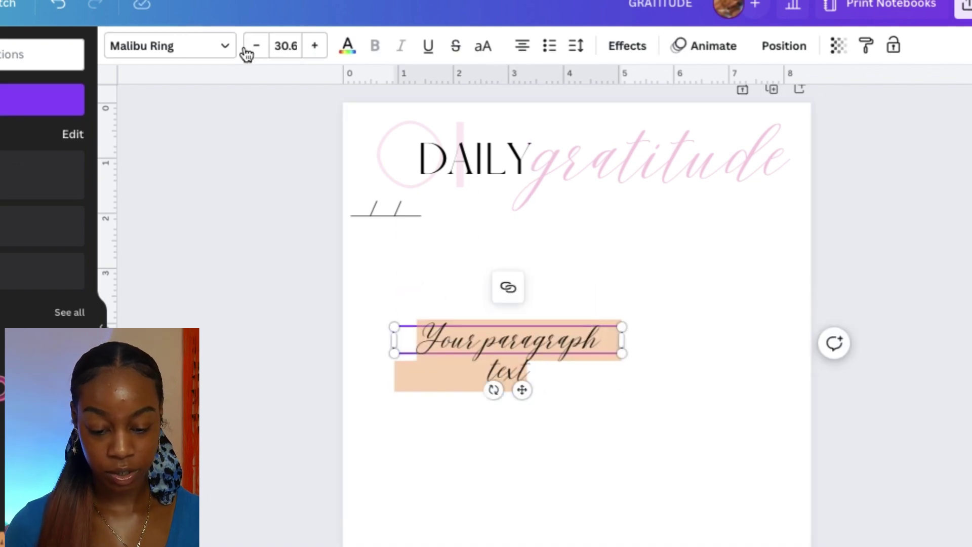
click(232, 48)
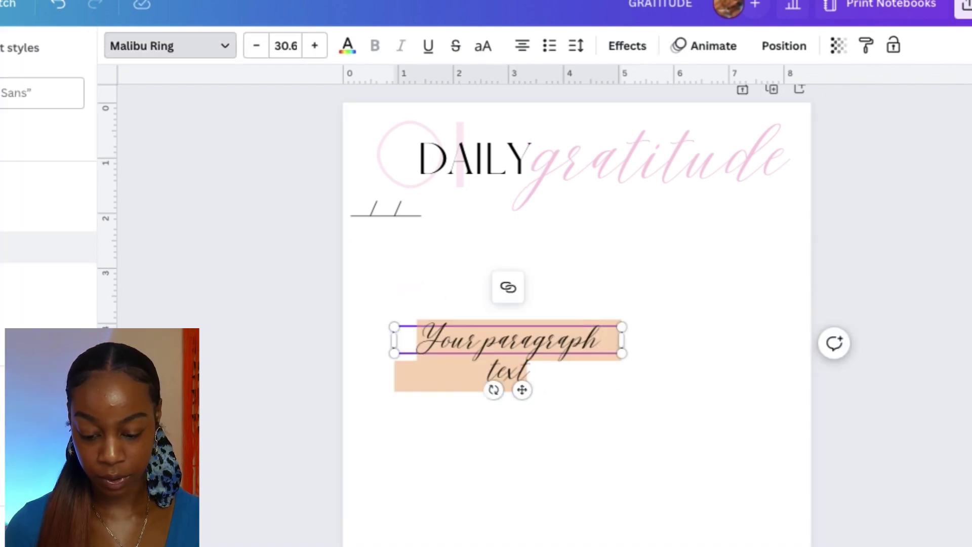
scroll(44, 203, down, 1)
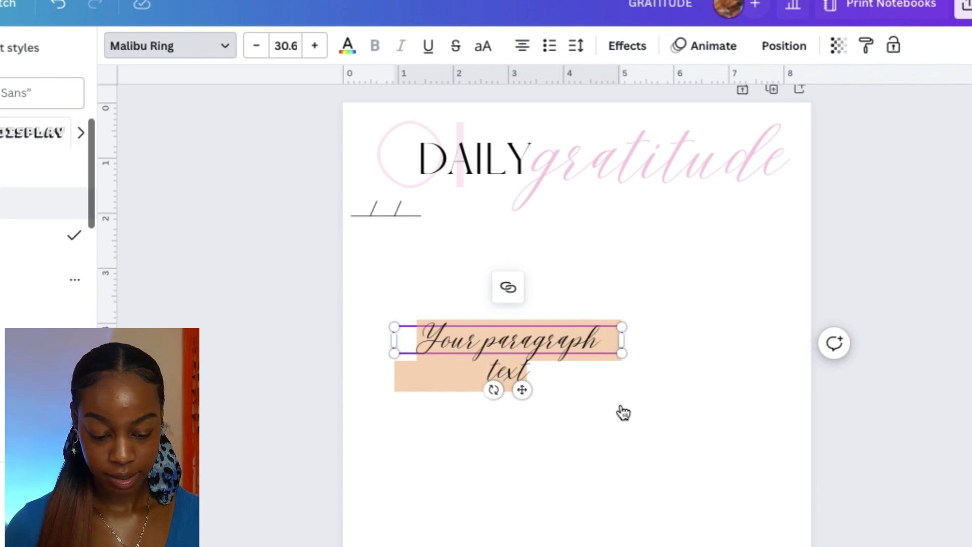
drag(618, 338, 683, 338)
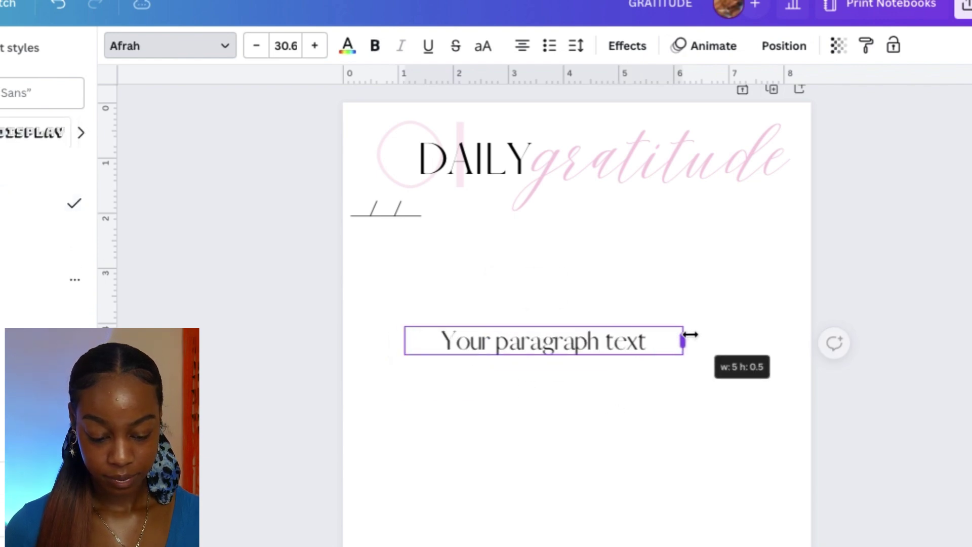
Replace the placeholder text with "Today I am grateful for:", reduce it to size 16.2 and center it below the title
double_click(599, 345)
text(to)
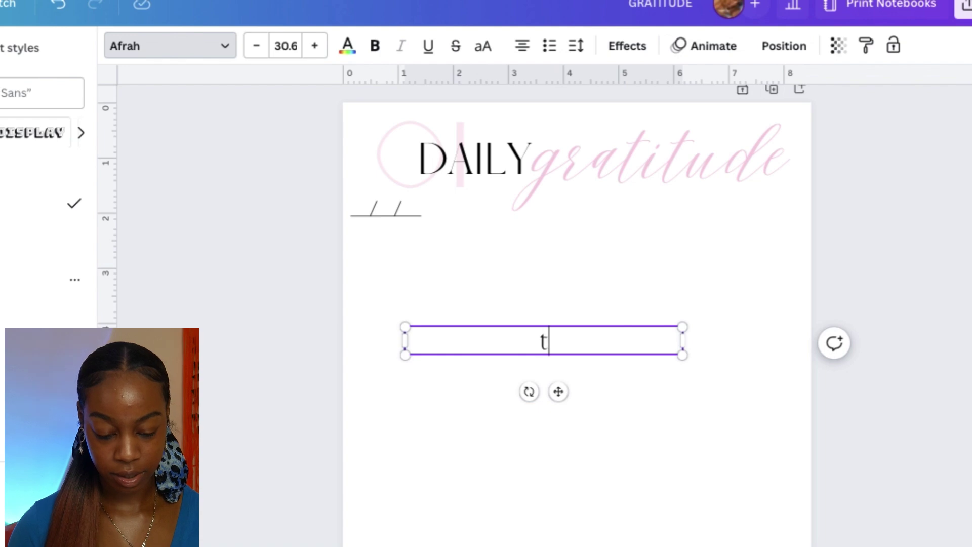
text(Today I am gra)
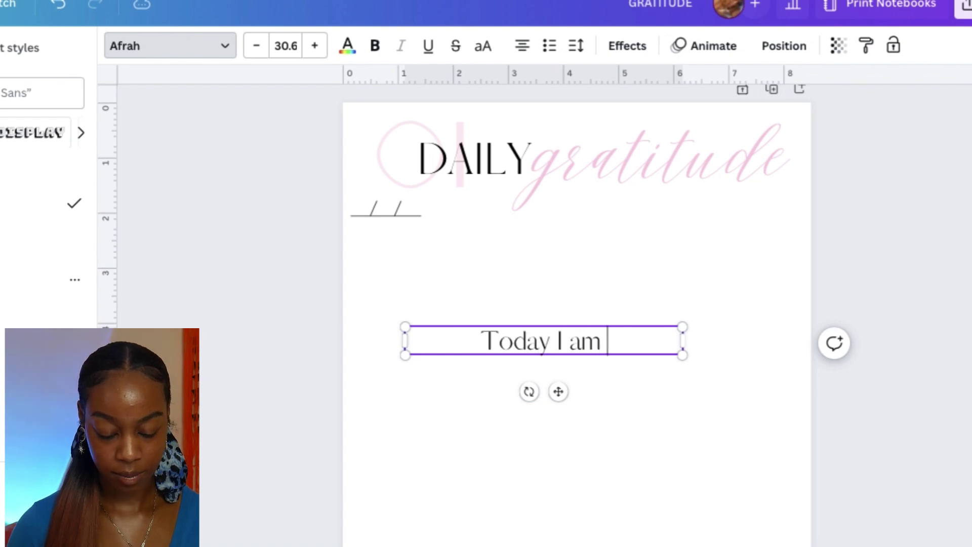
text(teful for:)
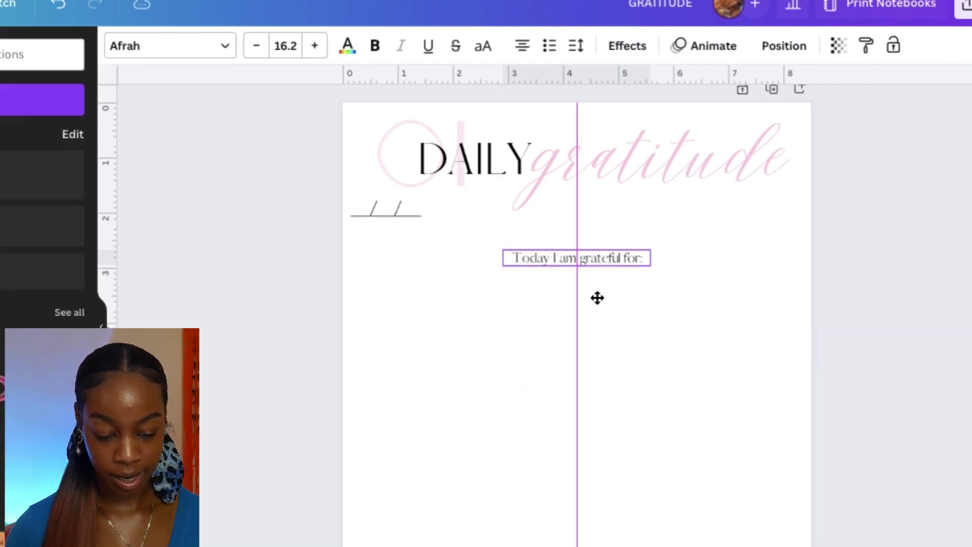
drag(598, 298, 600, 298)
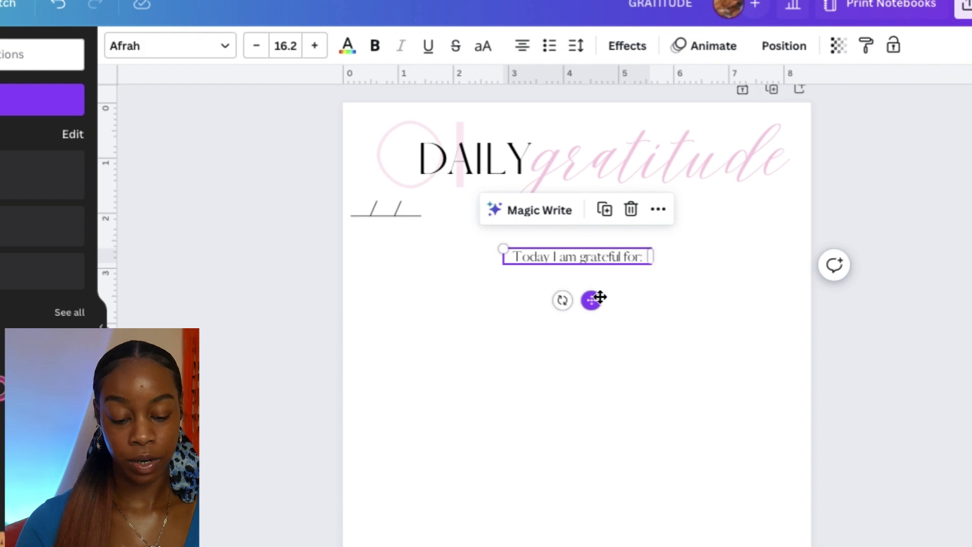
Search the elements for lines, add a straight line below the gratitude prompt and extend it to about 4 in long
text(lines)
key(Return)
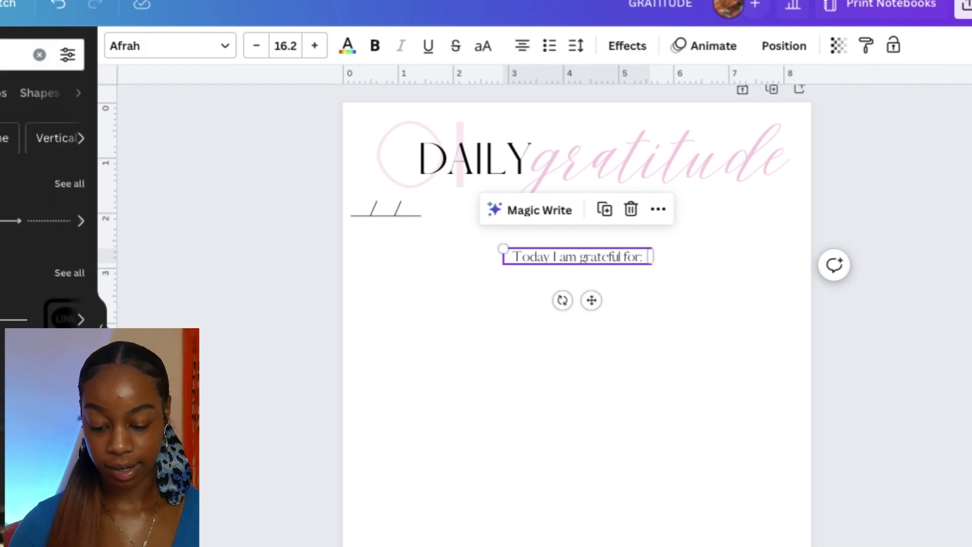
key(l)
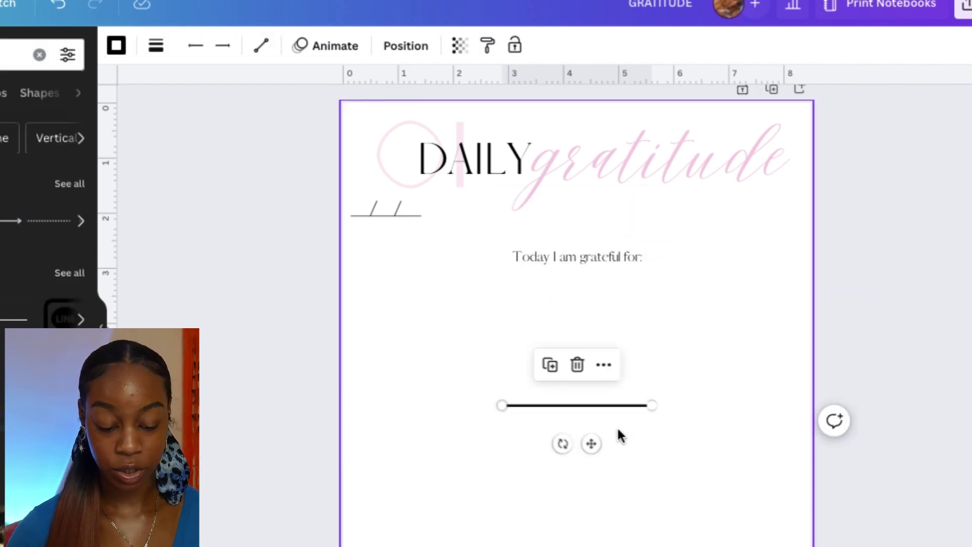
drag(652, 405, 731, 405)
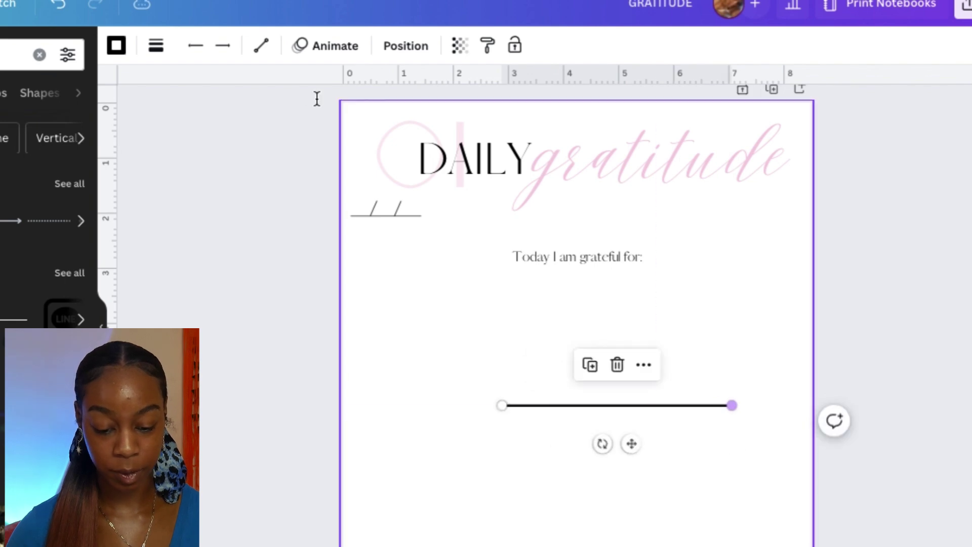
Set the new writing line's weight to 2
click(156, 46)
click(376, 165)
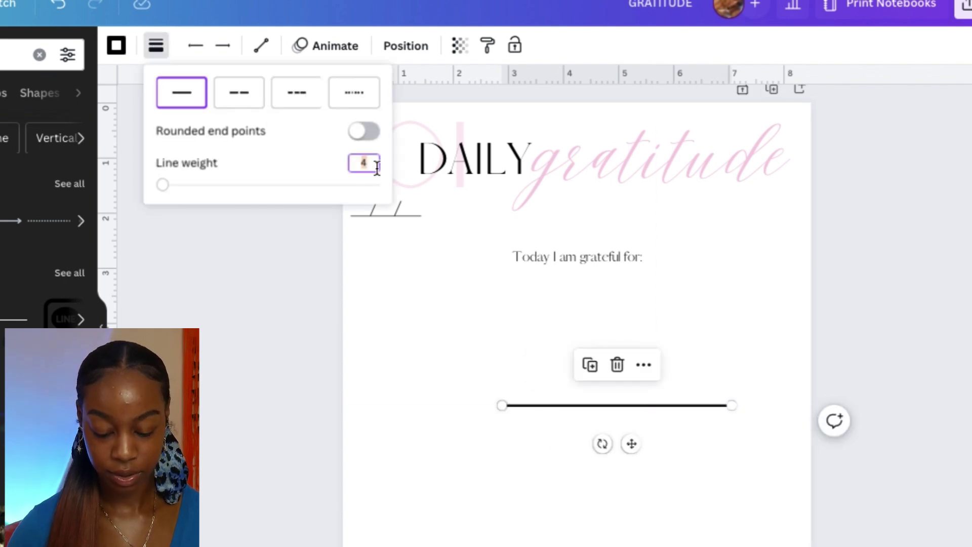
key(Return)
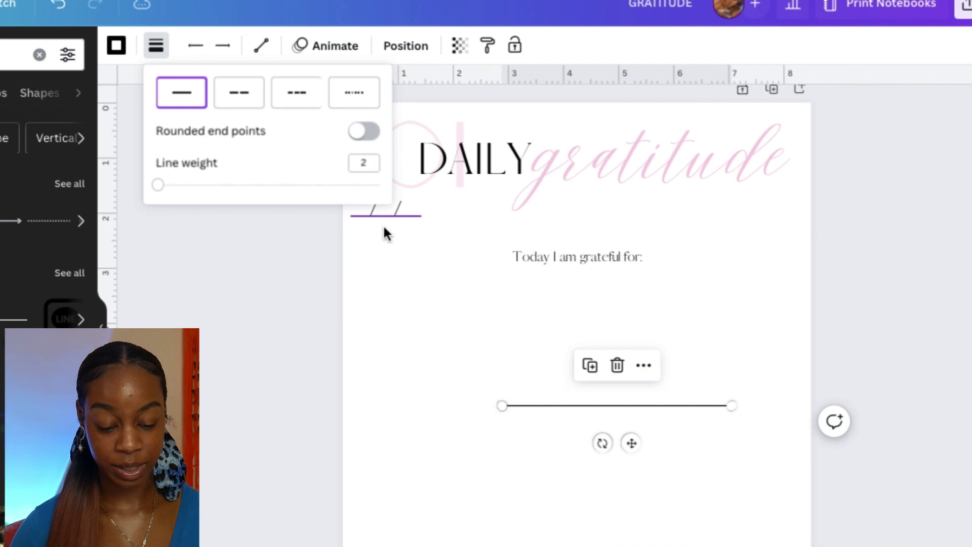
Stretch the writing line to span the page from about 0.6 to 8 in and place it just below the gratitude prompt
click(625, 429)
click(618, 407)
drag(503, 406, 377, 405)
drag(730, 407, 783, 405)
drag(595, 442, 598, 333)
Duplicate the full-width writing line twice and stack the copies to form three writing lines under the prompt
click(561, 251)
click(558, 251)
click(630, 292)
drag(595, 355, 601, 335)
click(634, 300)
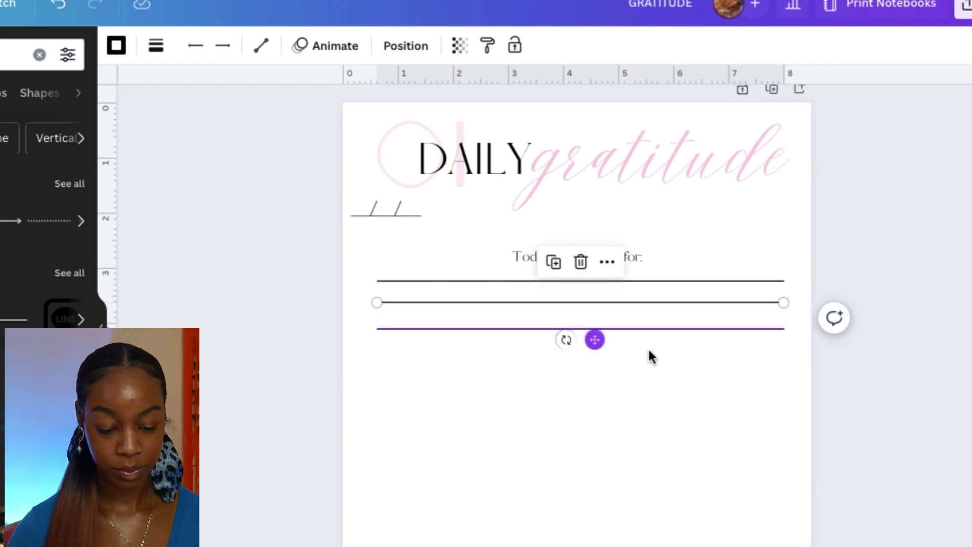
click(661, 360)
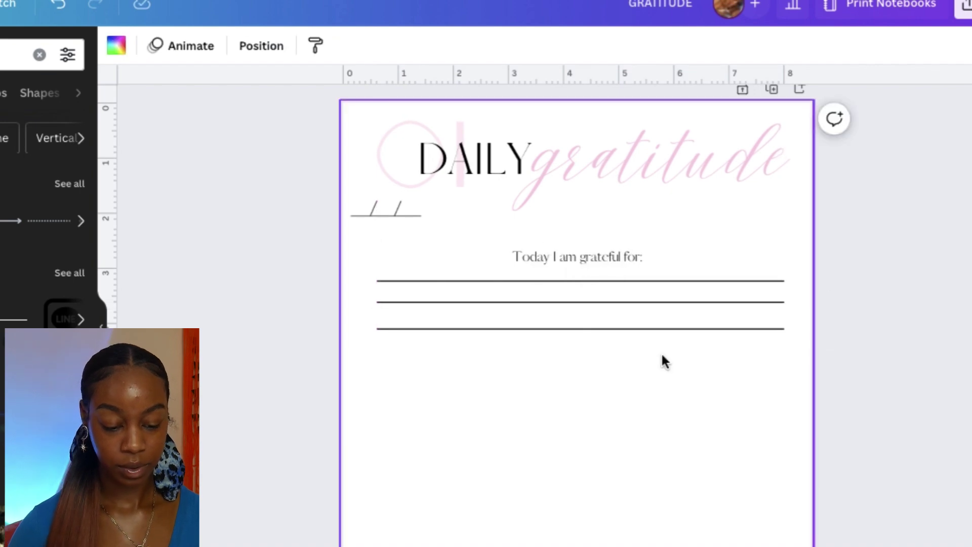
Enlarge the gratitude prompt to size 17.5 and move it up, farther above the writing lines
click(552, 256)
drag(505, 250, 492, 247)
drag(584, 297, 584, 280)
click(841, 339)
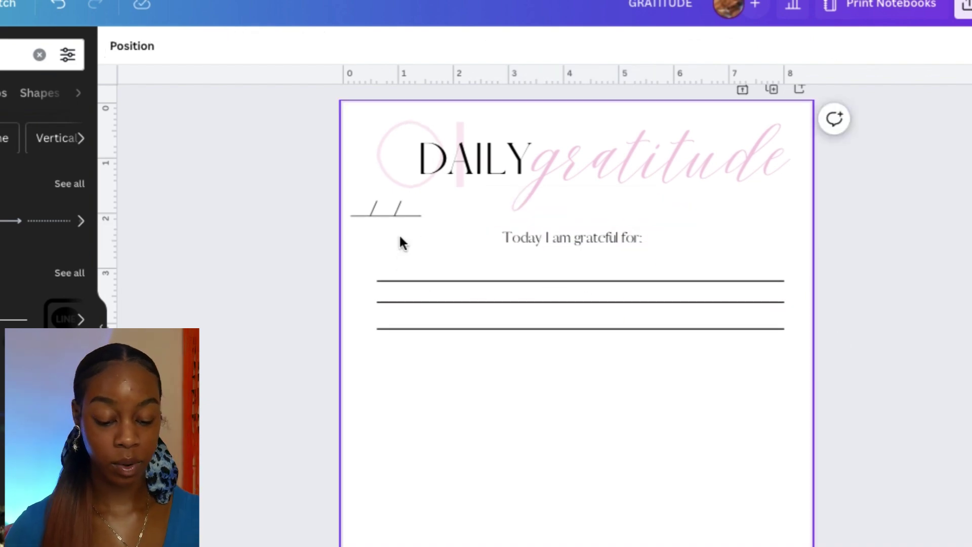
Duplicate the prompt with its three writing lines twice and space the copies evenly down the page
drag(329, 235, 681, 348)
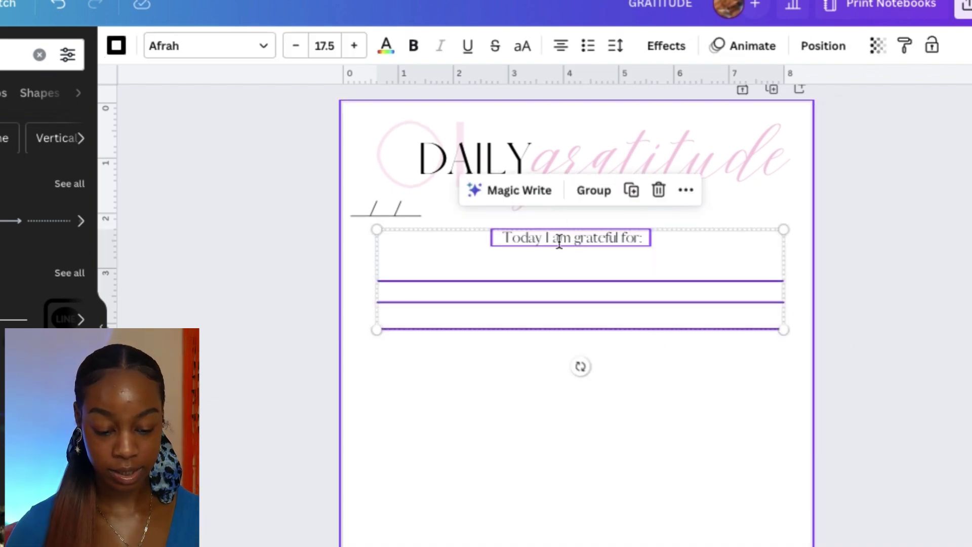
click(639, 199)
drag(606, 332, 599, 460)
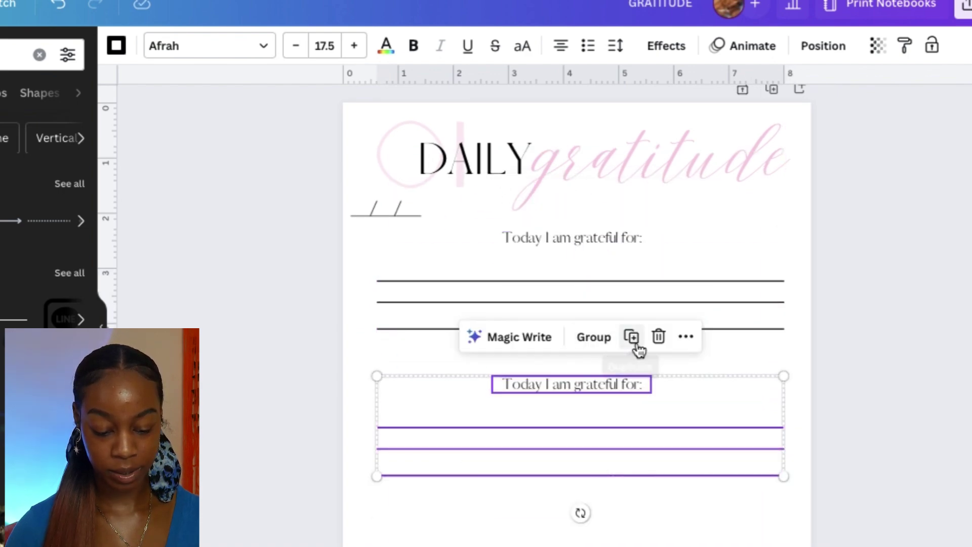
click(635, 345)
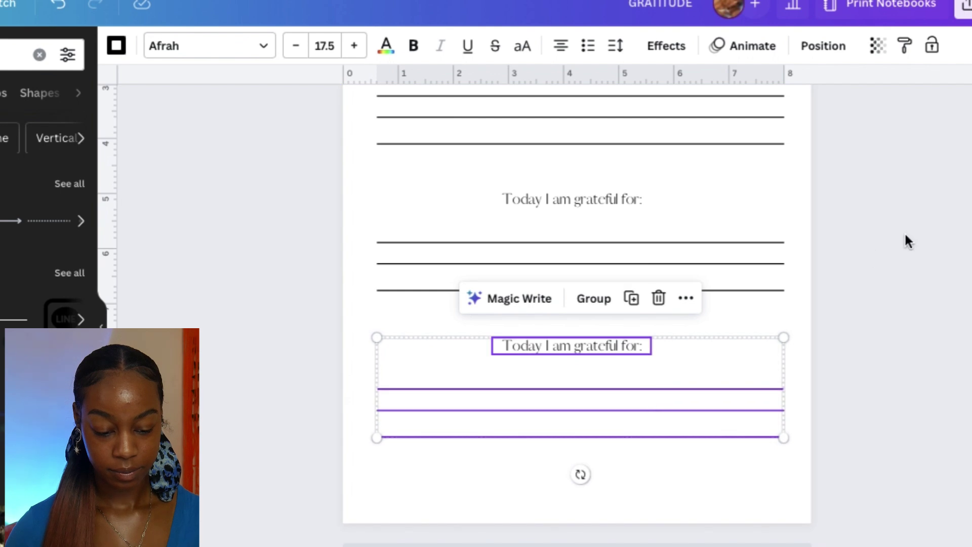
click(904, 233)
scroll(960, 297, up, 5)
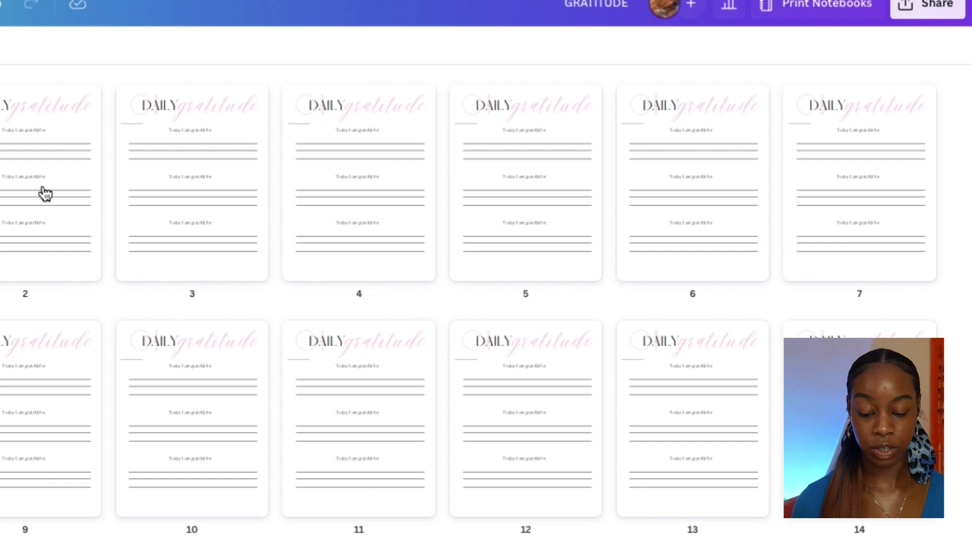
Open page 2, move the first three writing lines closer to their prompt and raise the second prompt beneath them
click(46, 194)
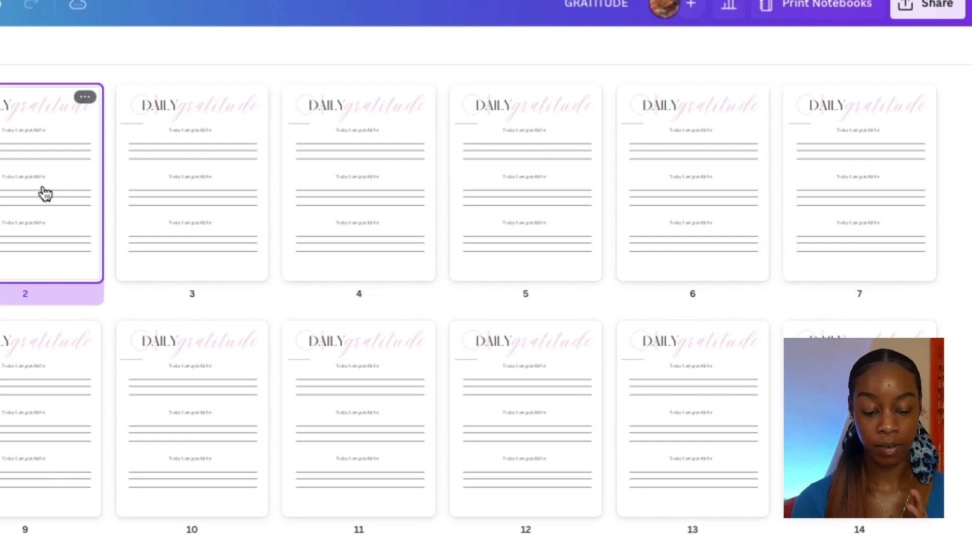
double_click(46, 194)
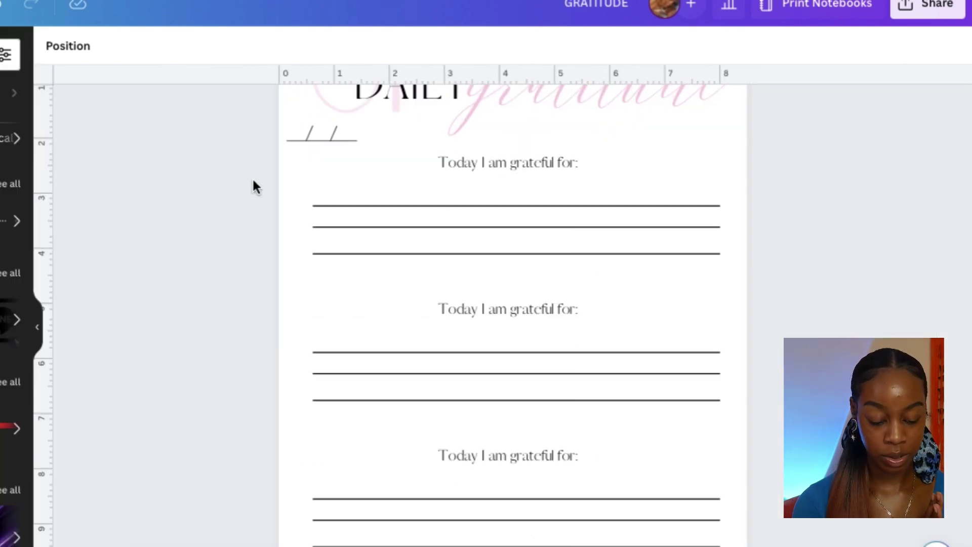
scroll(557, 205, down, 1)
scroll(618, 223, up, 4)
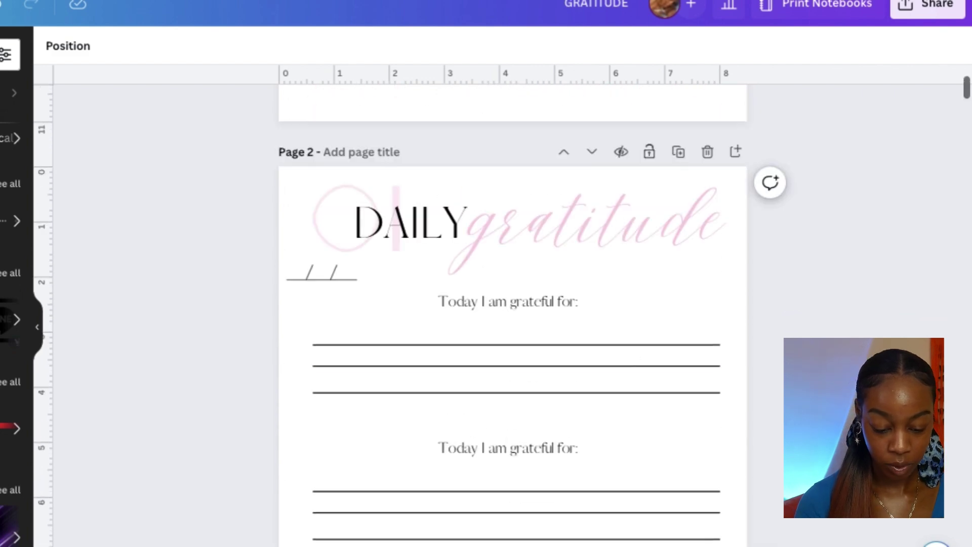
scroll(624, 391, down, 3)
scroll(624, 390, down, 2)
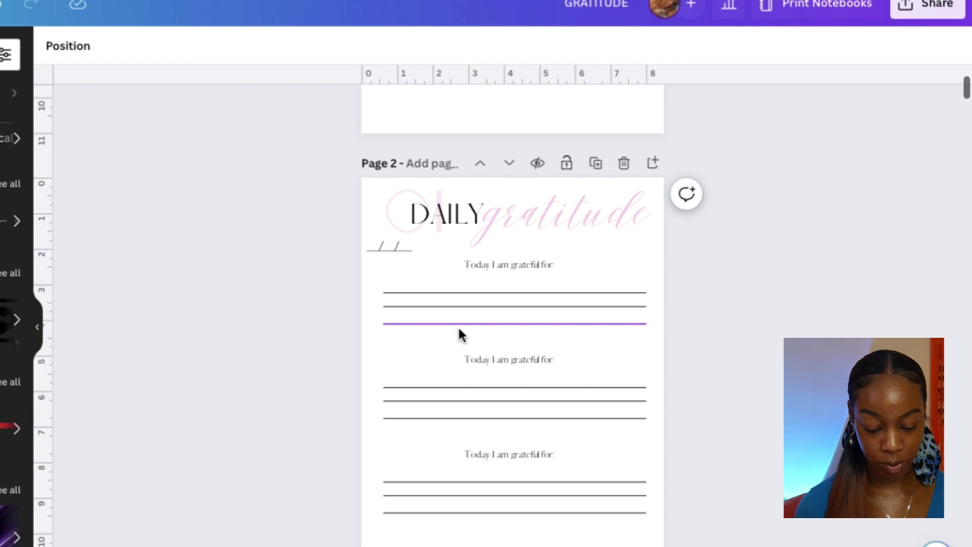
drag(345, 292, 528, 348)
drag(399, 341, 499, 361)
drag(523, 404, 523, 379)
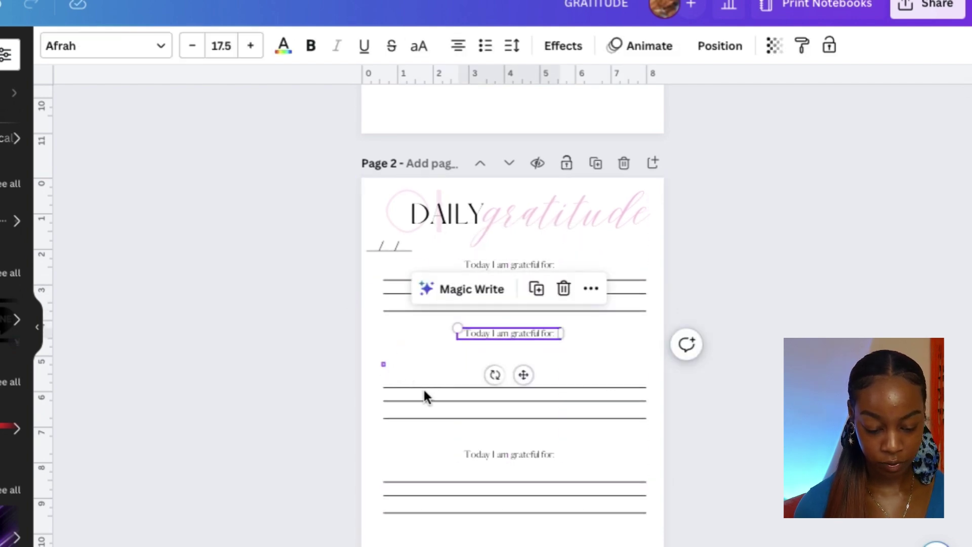
On page 2, move the second prompt's lines up and place the third prompt set 0.469 in below them
drag(384, 365, 450, 424)
drag(525, 450, 525, 416)
drag(419, 458, 523, 445)
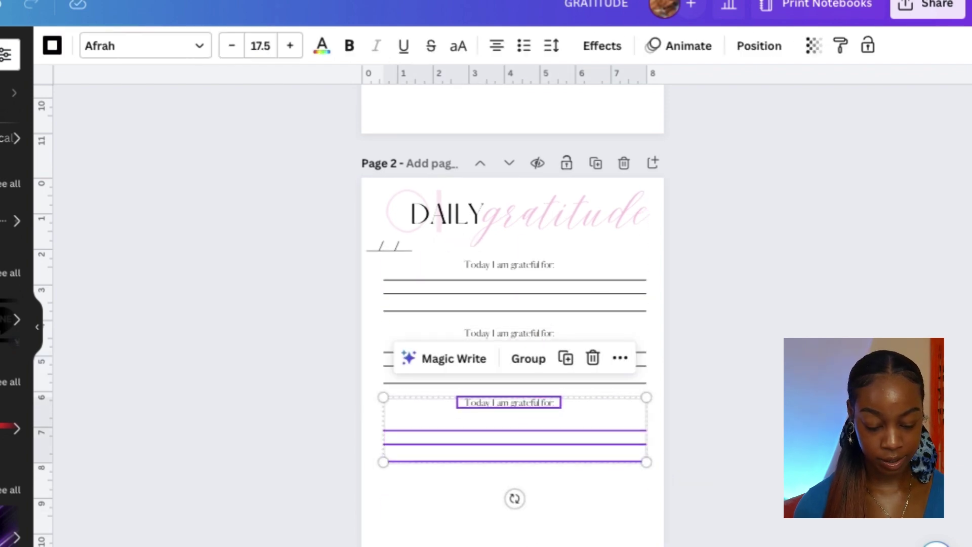
key(ctrl+plus)
drag(357, 444, 358, 455)
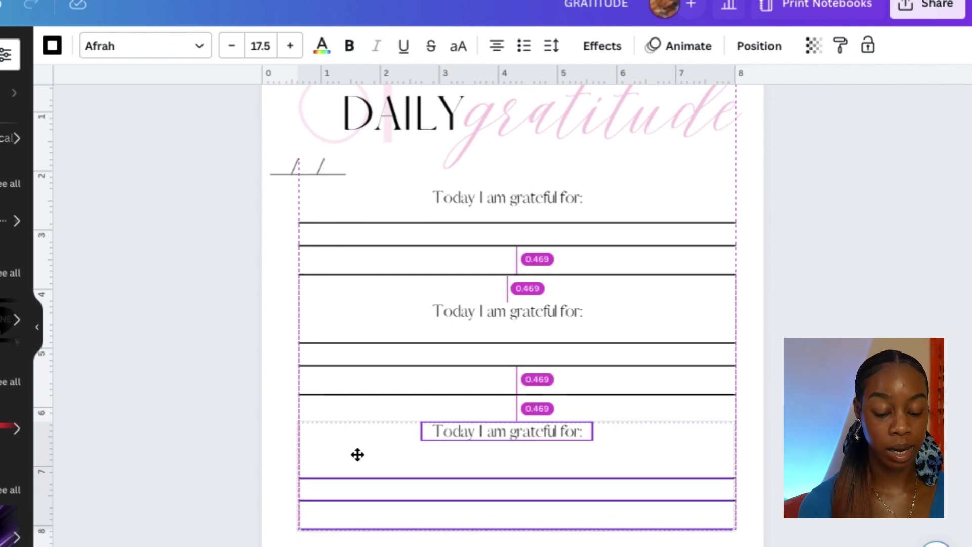
mouse_move(358, 454)
mouse_down()
mouse_move(358, 473)
mouse_move(356, 458)
mouse_up()
Duplicate the third prompt set on page 2, place the copy beneath it as a fourth set and compare the layout with page 1
scroll(749, 300, down, 5)
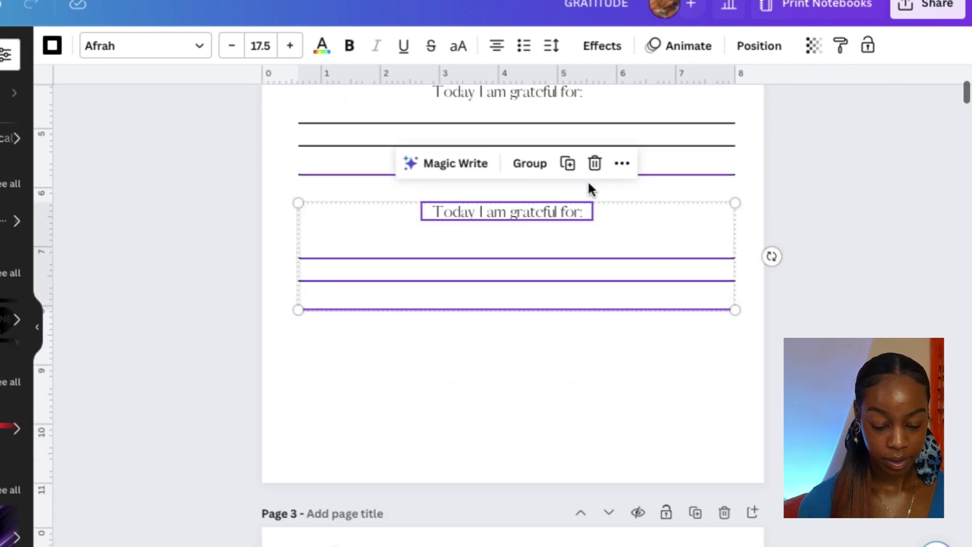
click(568, 164)
drag(572, 303, 559, 433)
key(Escape)
scroll(513, 284, down, 8)
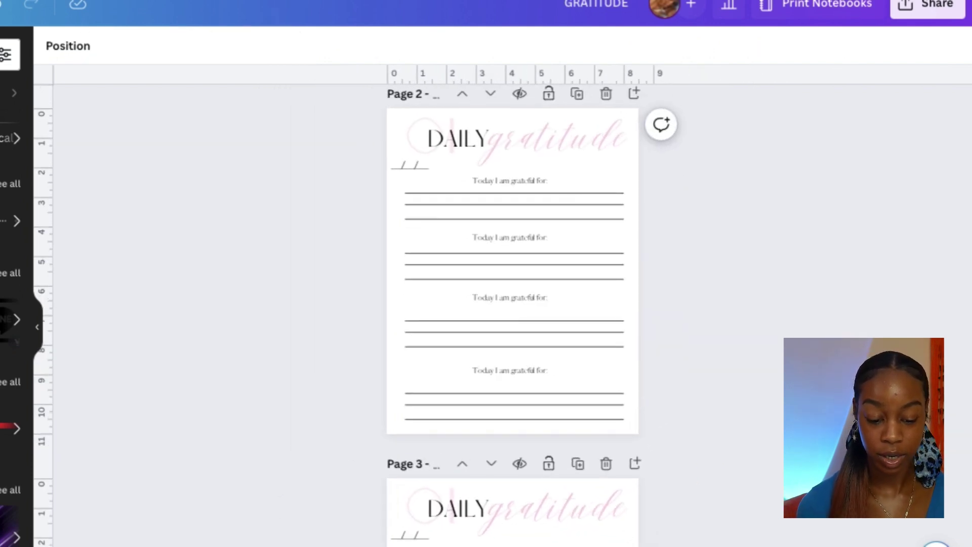
scroll(615, 311, up, 7)
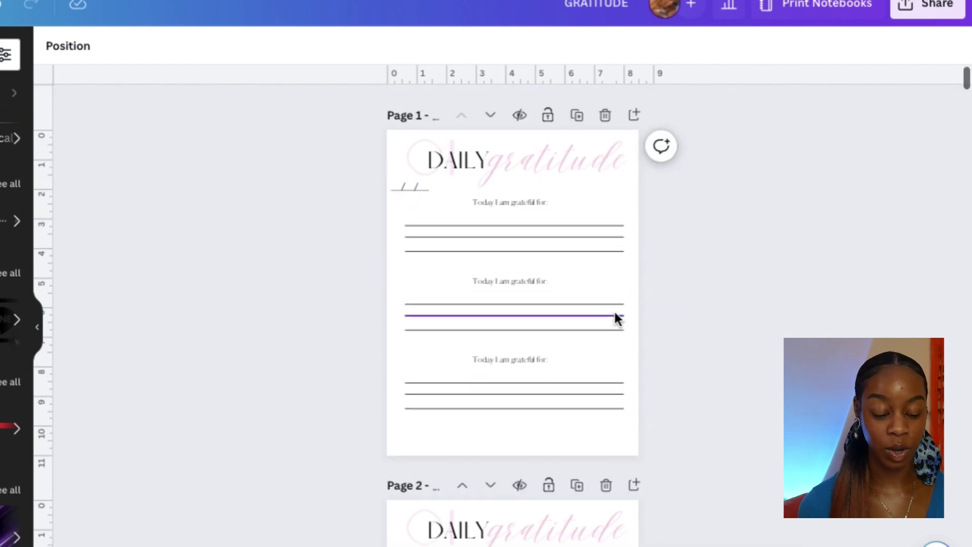
scroll(614, 310, down, 4)
scroll(614, 316, down, 3)
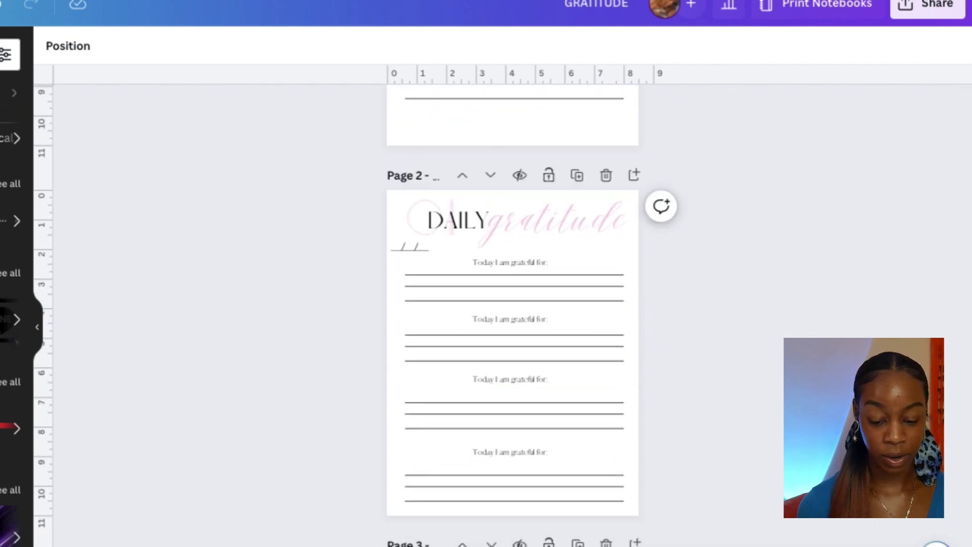
Duplicate page 2 in the grid overview and move the copy to position 4, behind the next three-prompt page
key(alt+super+3)
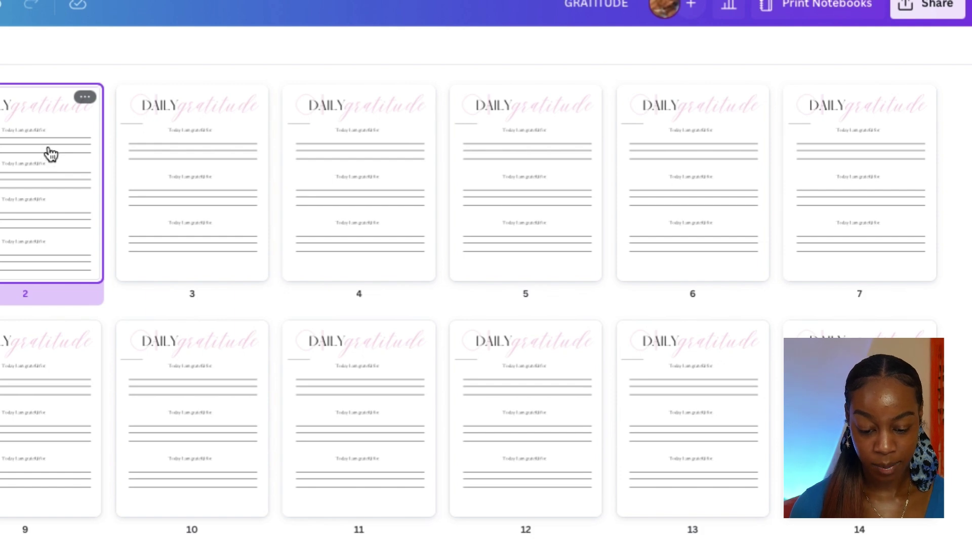
click(90, 101)
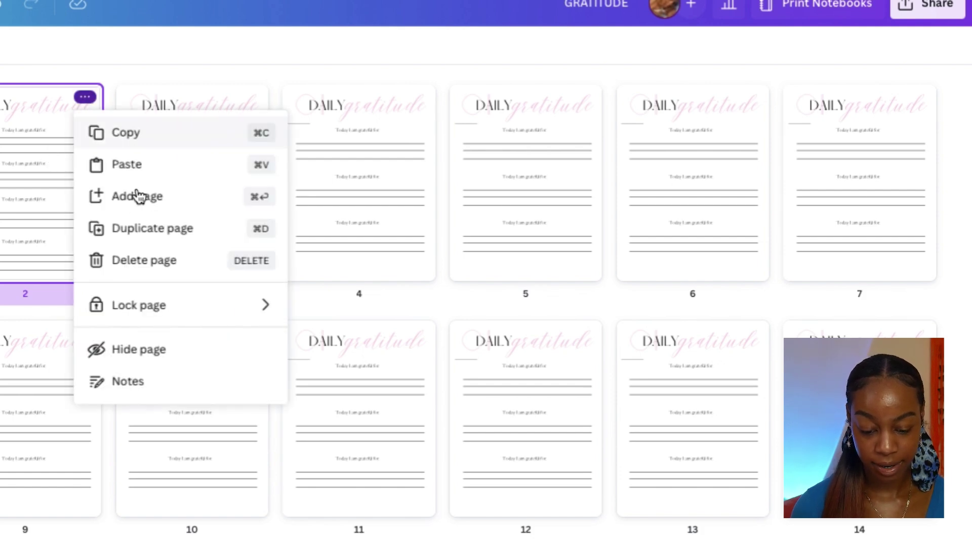
click(161, 233)
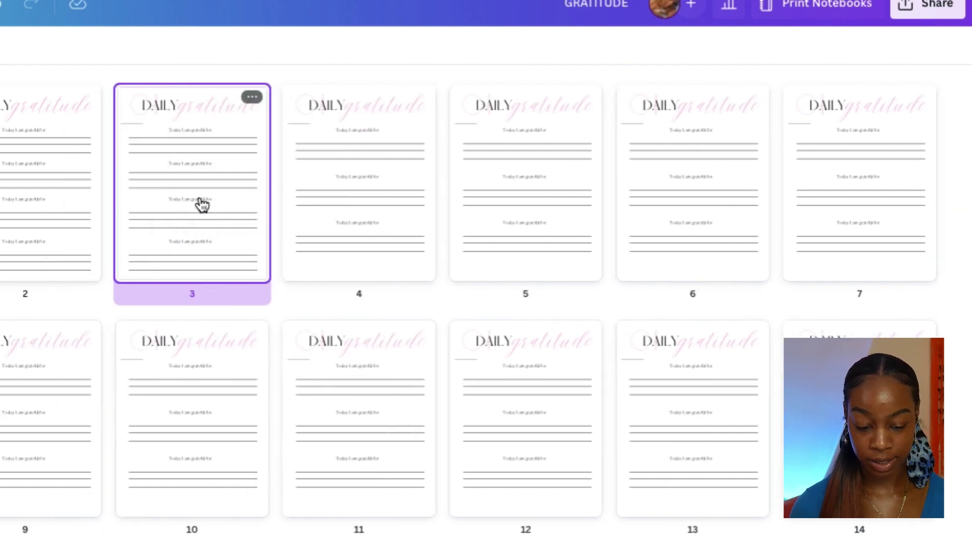
drag(202, 204, 461, 205)
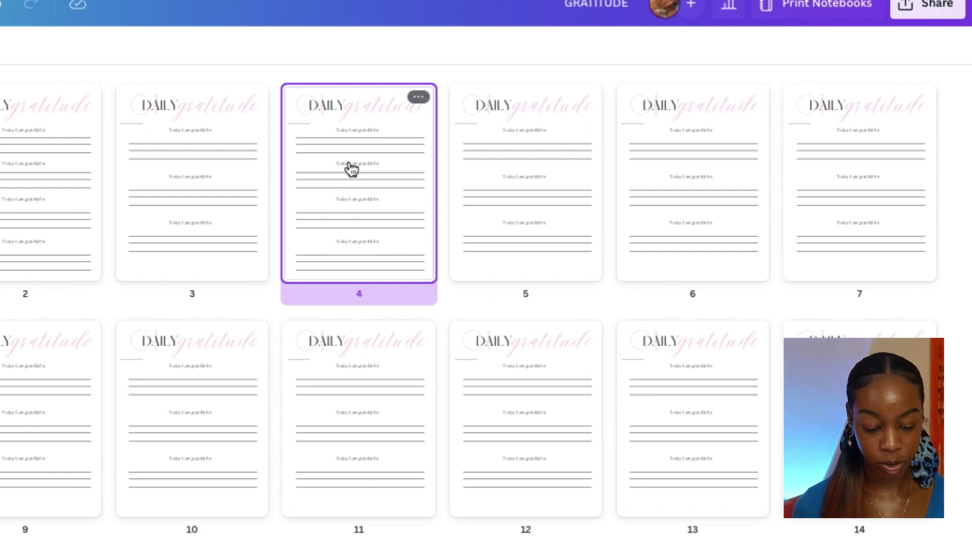
Duplicate page 4 and move the copy to position 6 so three- and four-prompt pages alternate
click(418, 97)
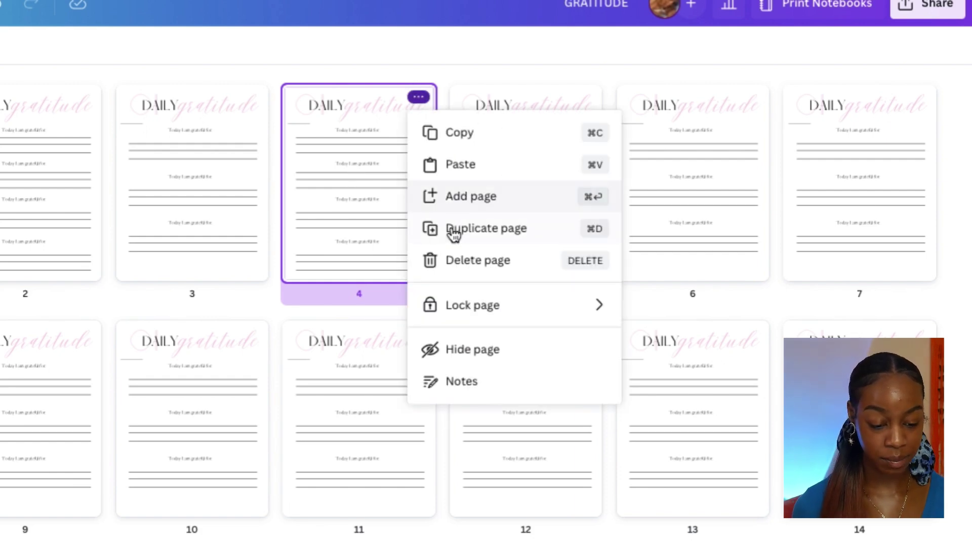
click(455, 230)
drag(512, 177, 765, 185)
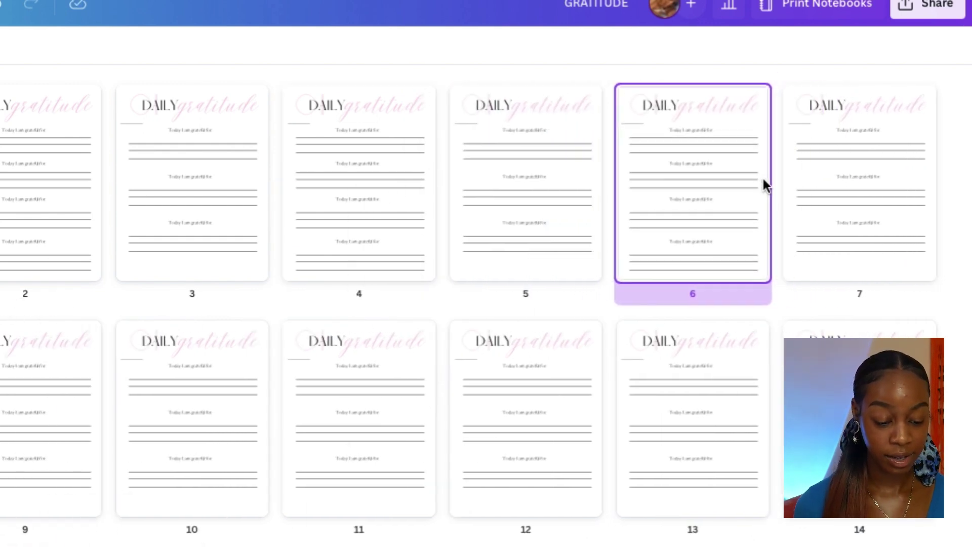
click(759, 100)
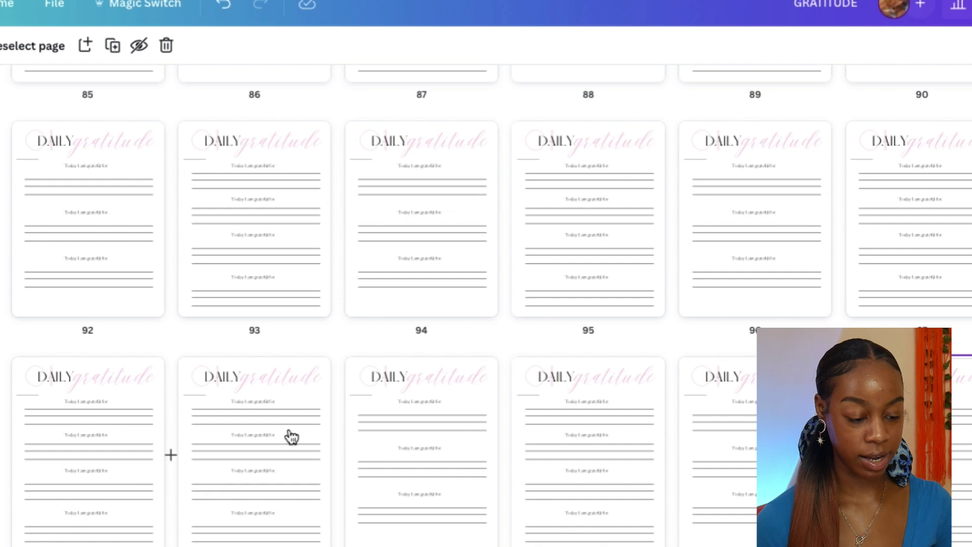
Check the page order through the end of the notebook and edit the pale pink number behind the title on page 104
scroll(314, 369, down, 1)
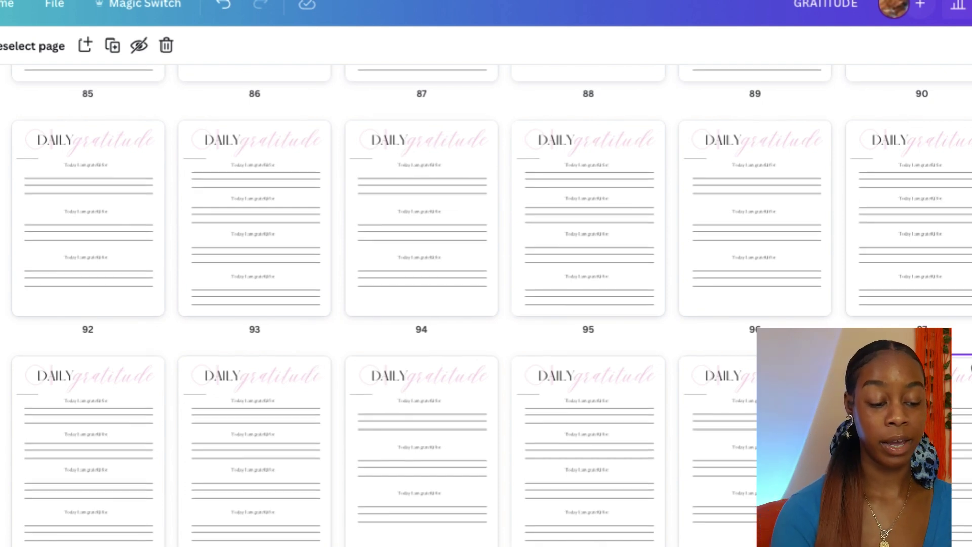
scroll(885, 290, up, 15)
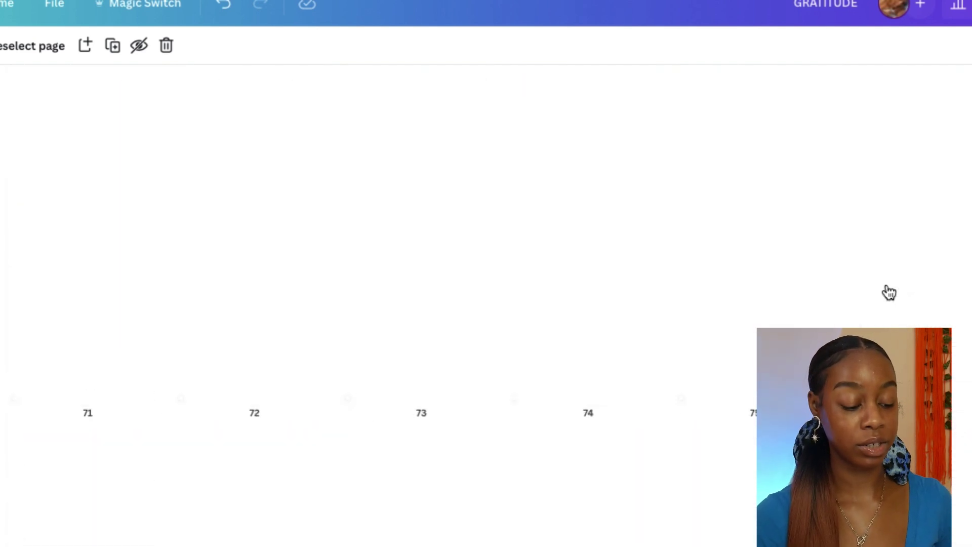
scroll(889, 292, down, 1)
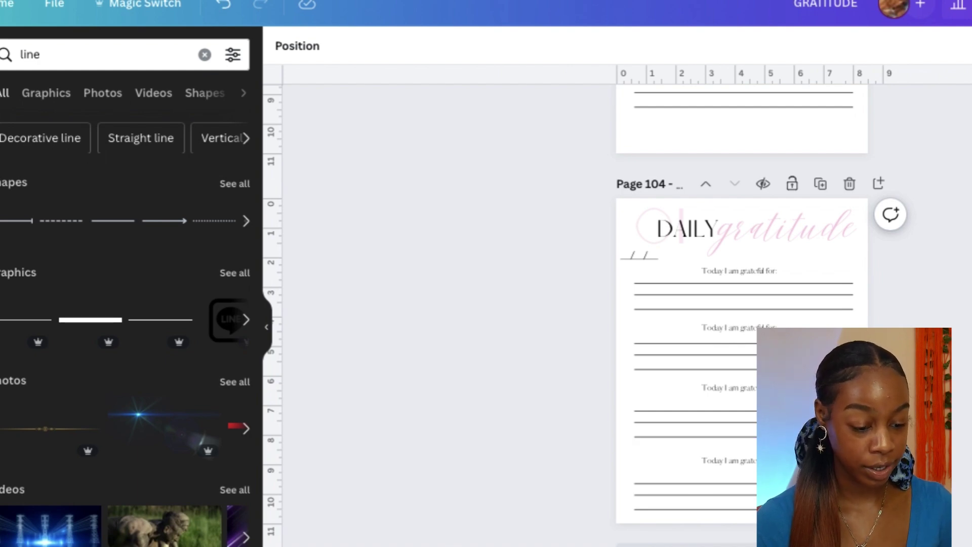
click(647, 212)
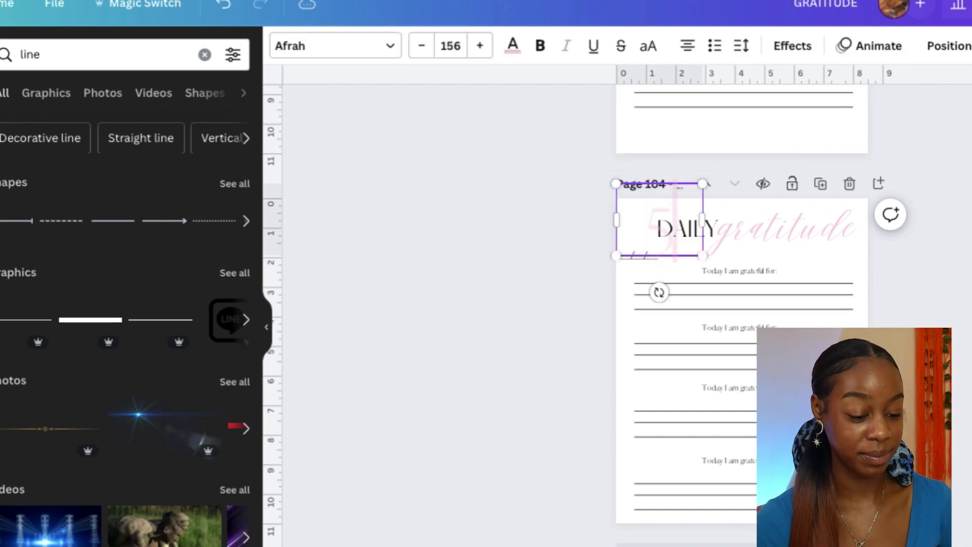
click(948, 293)
Return to the notebook's first pages and open the pale pink number behind the title on page 3 for editing
scroll(950, 294, up, 5)
scroll(949, 286, up, 15)
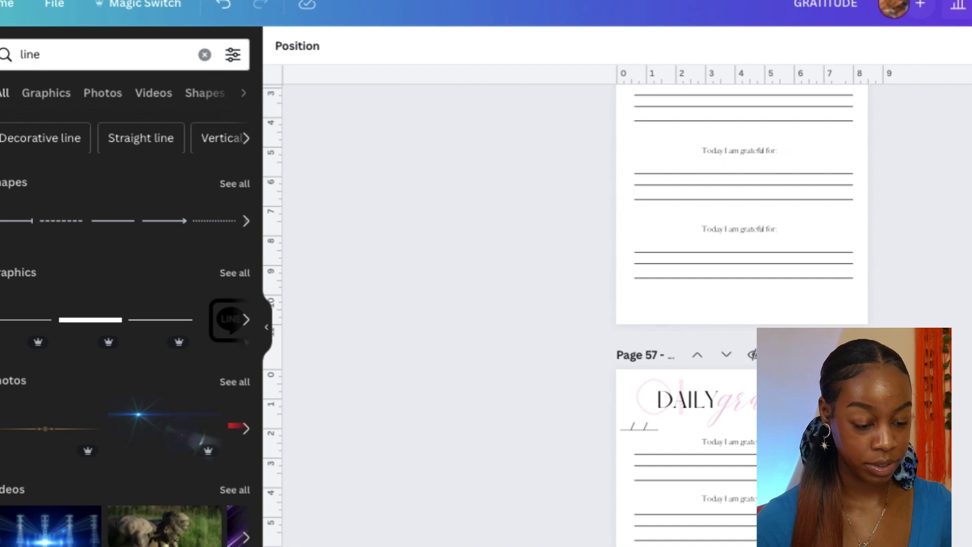
scroll(742, 303, up, 15)
scroll(820, 293, up, 15)
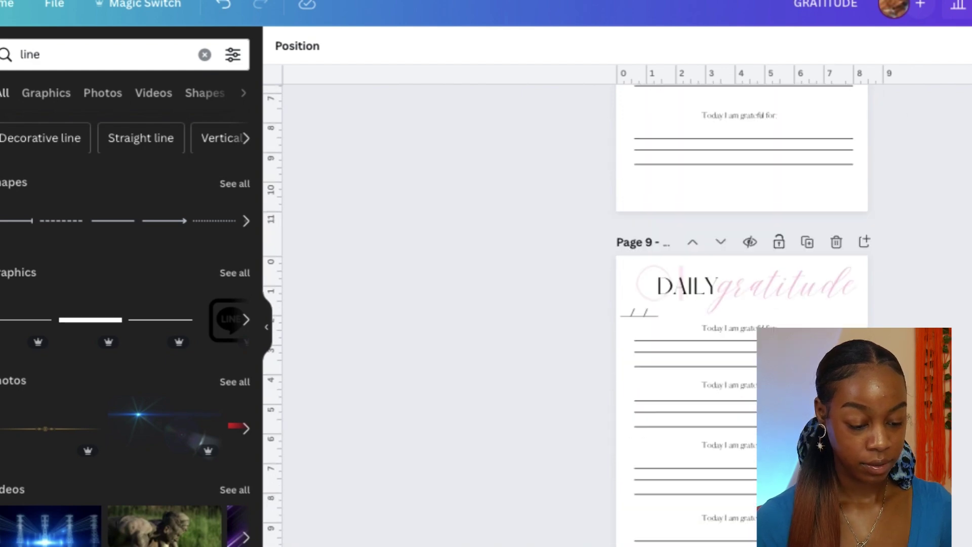
scroll(820, 293, down, 5)
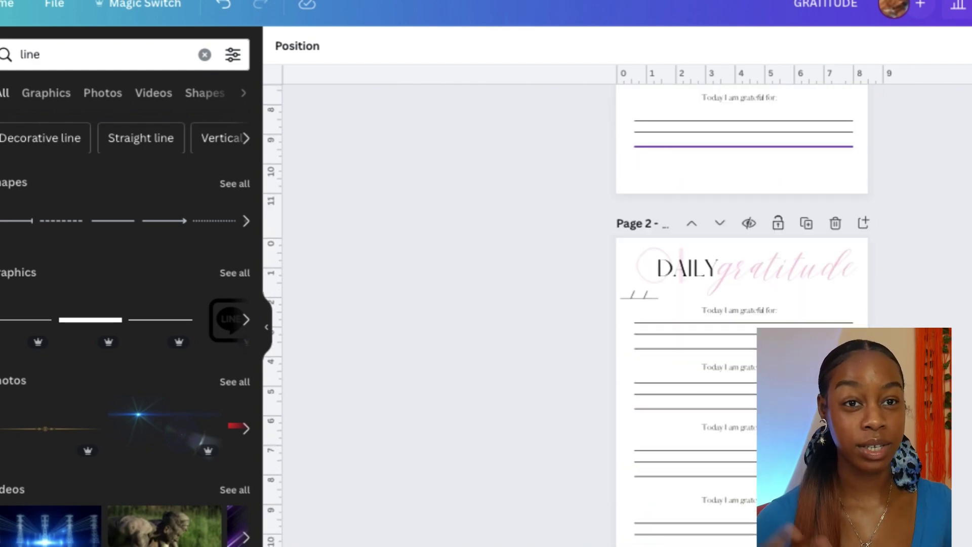
scroll(651, 368, down, 5)
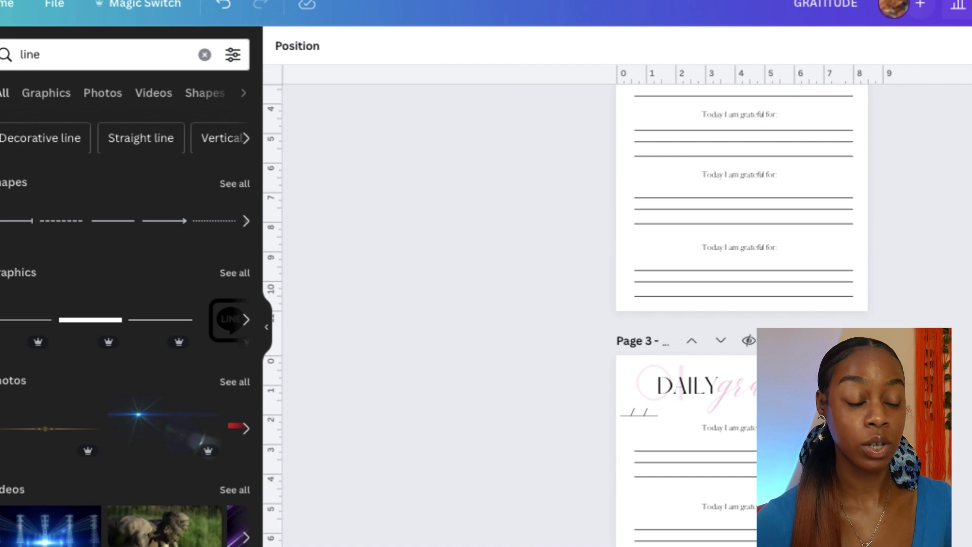
click(651, 368)
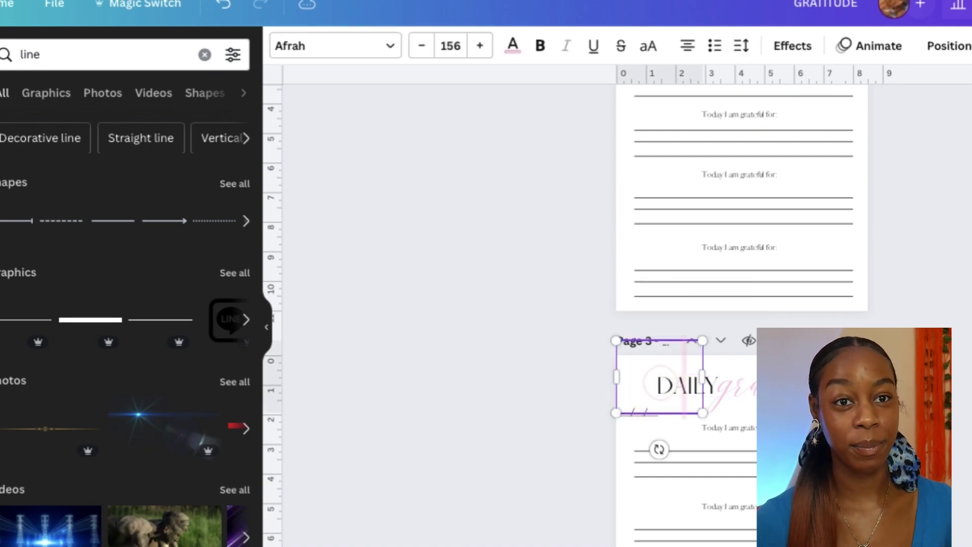
scroll(736, 370, down, 5)
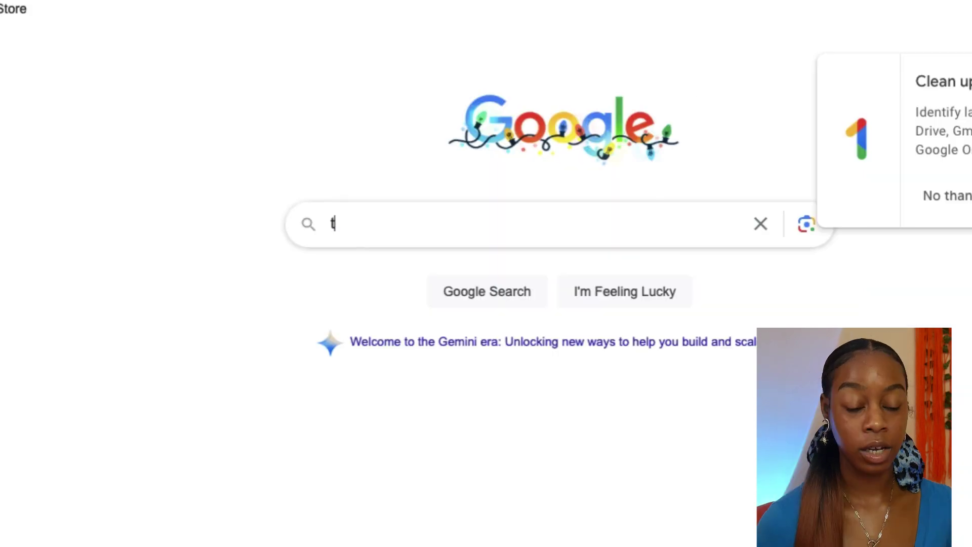
Search Google for "template of amazon kdp cover" and open KDP's Create a Paperback Cover help page
text(emplate )
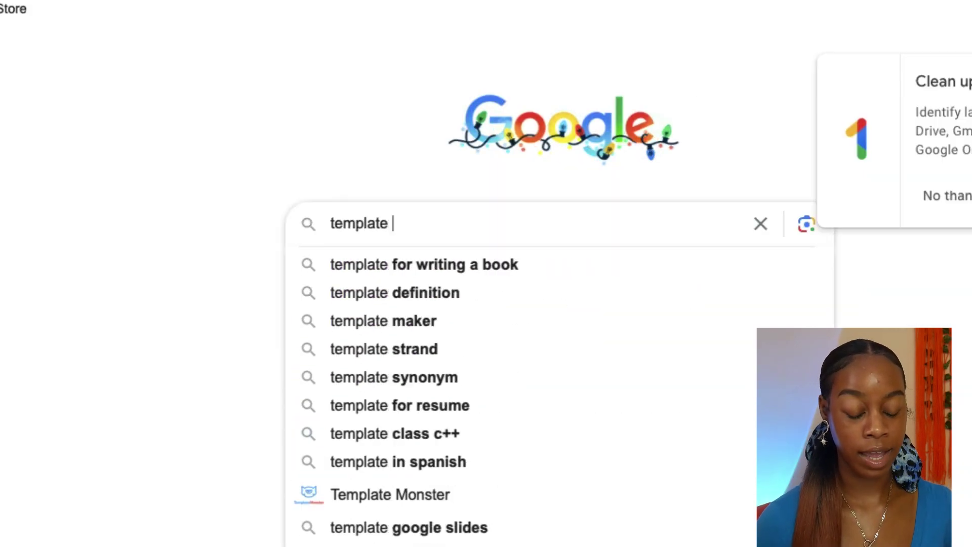
text(of amazon ksp cov)
key(BackSpace)
key(BackSpace)
key(BackSpace)
key(BackSpace)
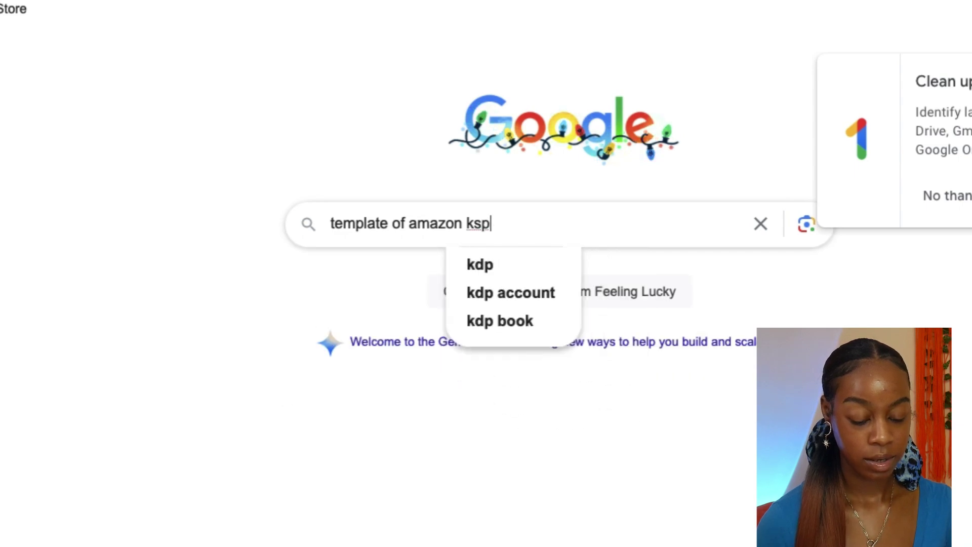
key(BackSpace)
key(BackSpace)
text(dp cover)
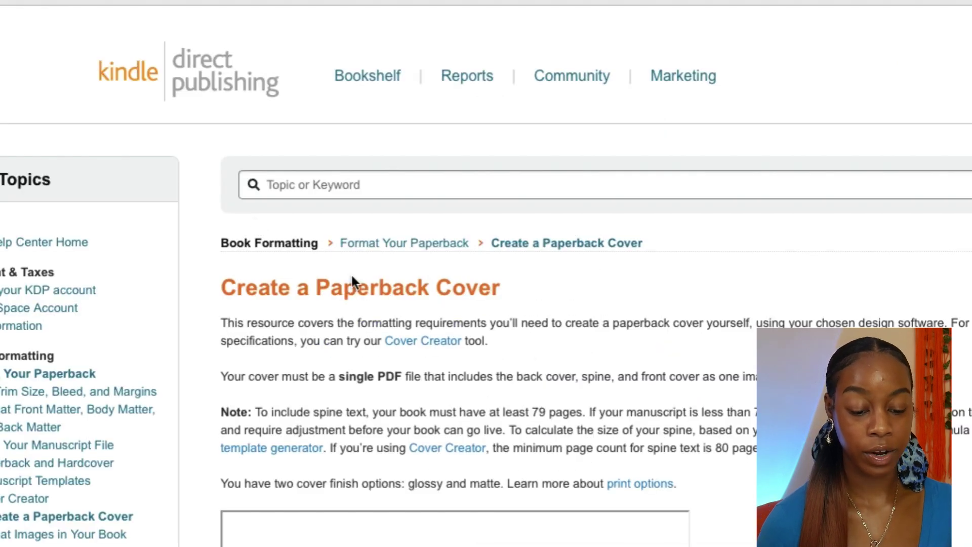
Open the cover calculator and template generator linked under Setting your cover size
scroll(619, 438, down, 5)
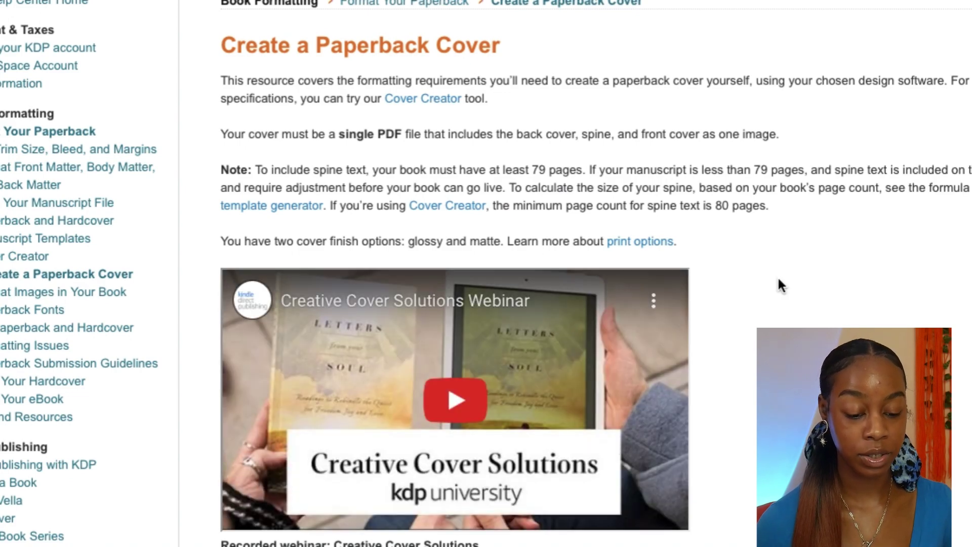
scroll(778, 280, down, 10)
scroll(779, 282, down, 5)
scroll(776, 275, up, 2)
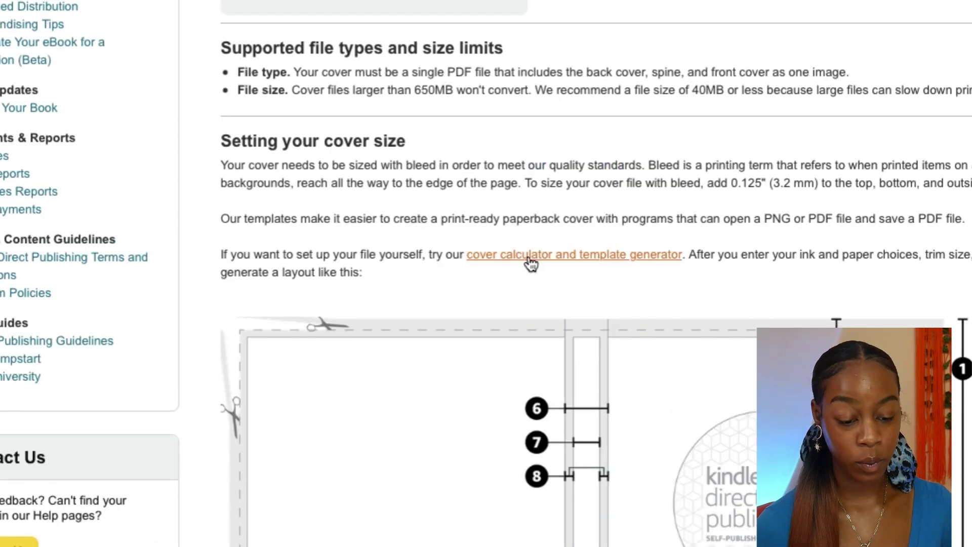
click(530, 263)
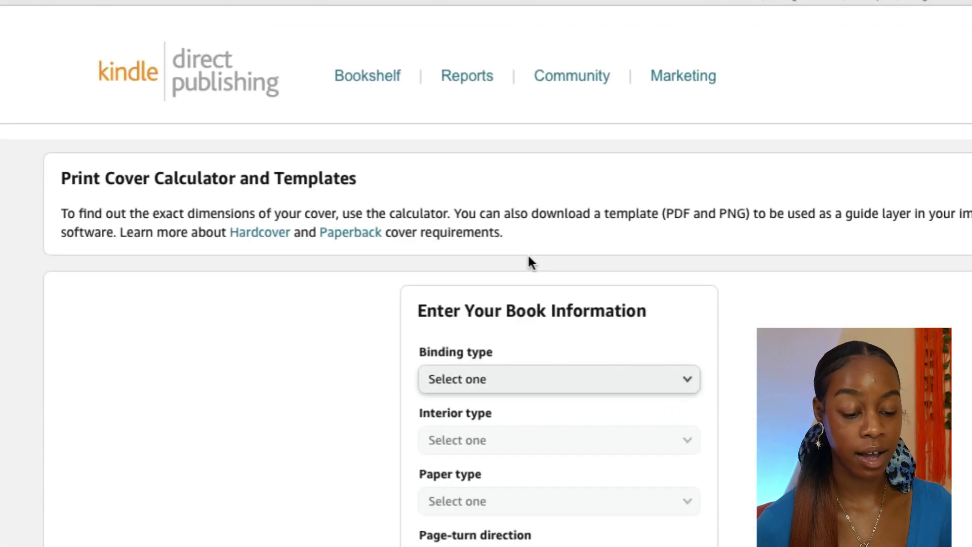
Set the cover calculator to Paperback binding, Standard color interior and White paper
scroll(599, 334, down, 3)
click(668, 208)
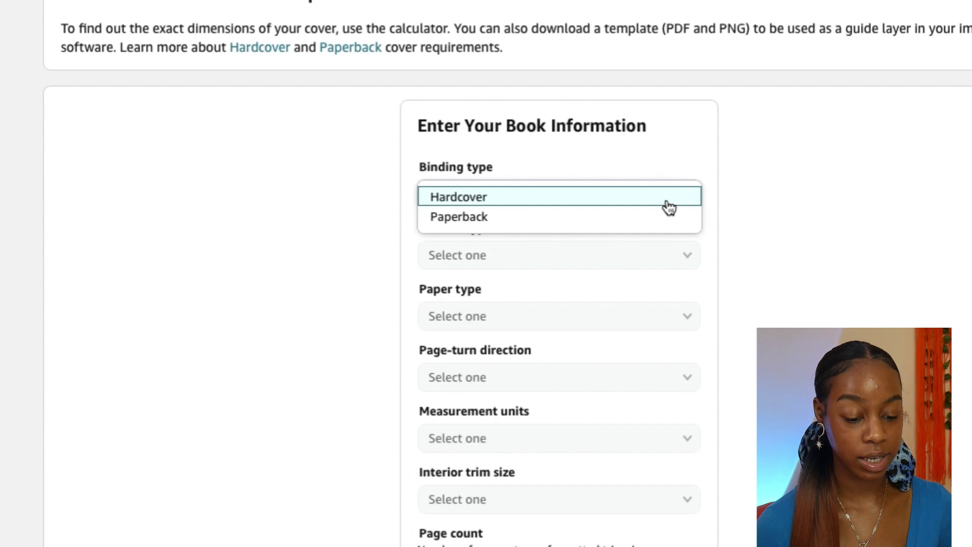
click(625, 221)
click(653, 255)
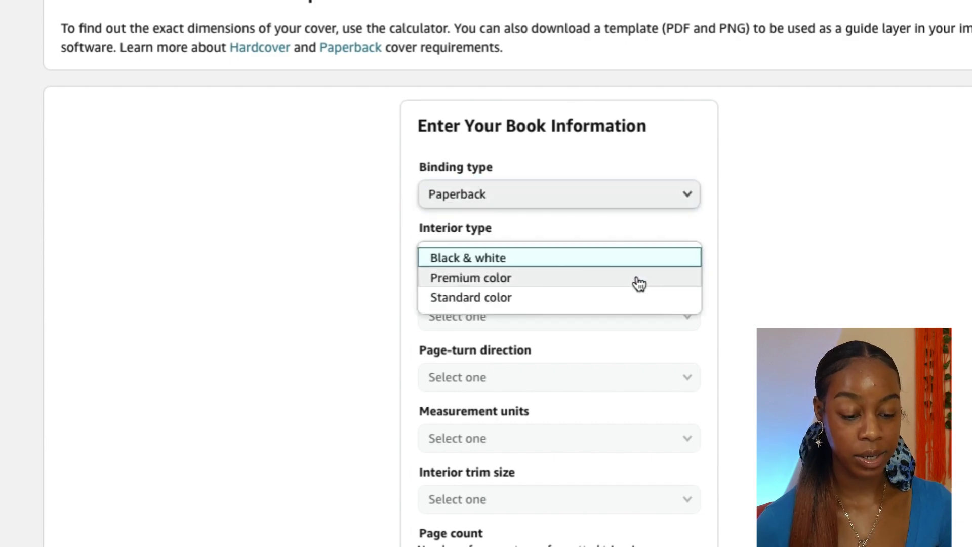
click(632, 261)
click(630, 261)
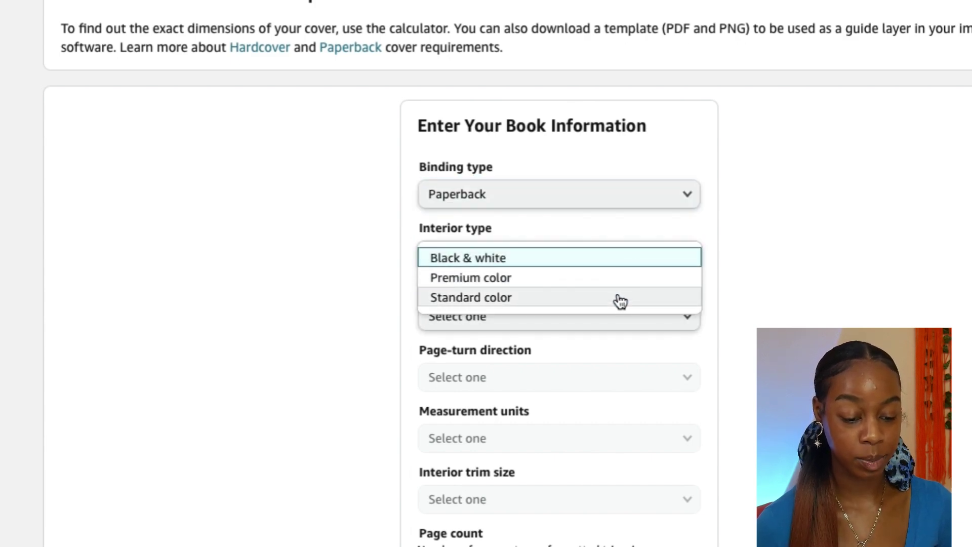
click(621, 299)
click(644, 326)
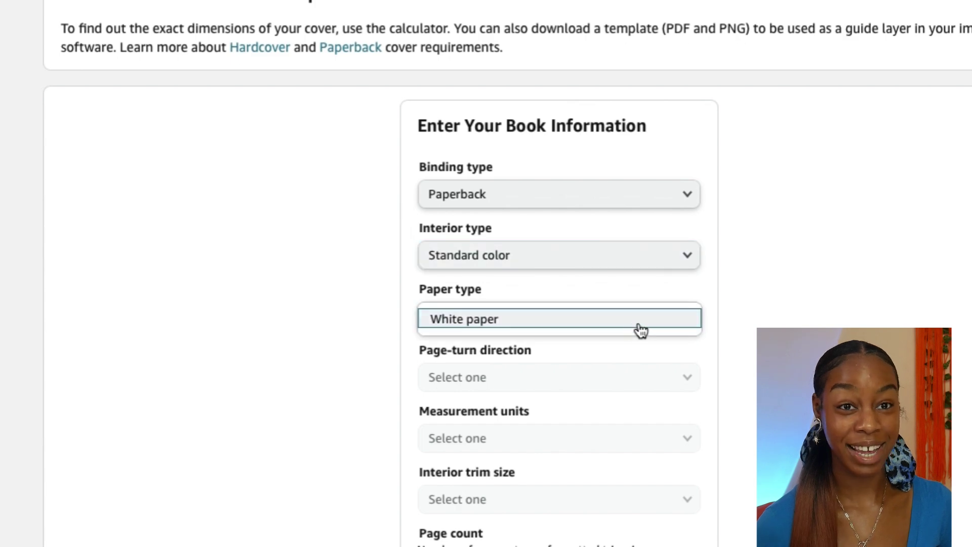
click(644, 326)
Set the page-turn direction to Right to Left, the units to Inches and the interior trim size to 8.5 x 11 in
click(642, 384)
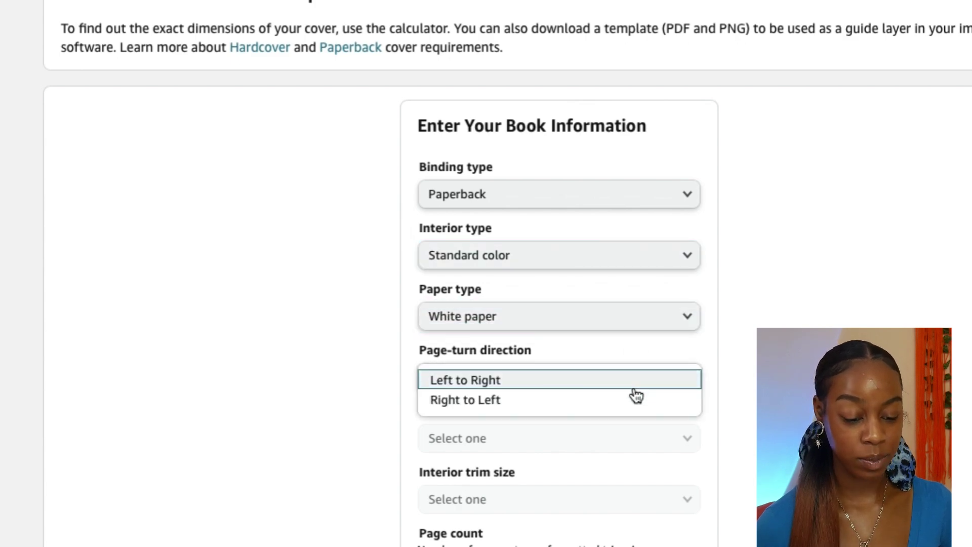
click(633, 390)
click(631, 438)
click(624, 441)
scroll(622, 441, down, 2)
click(605, 431)
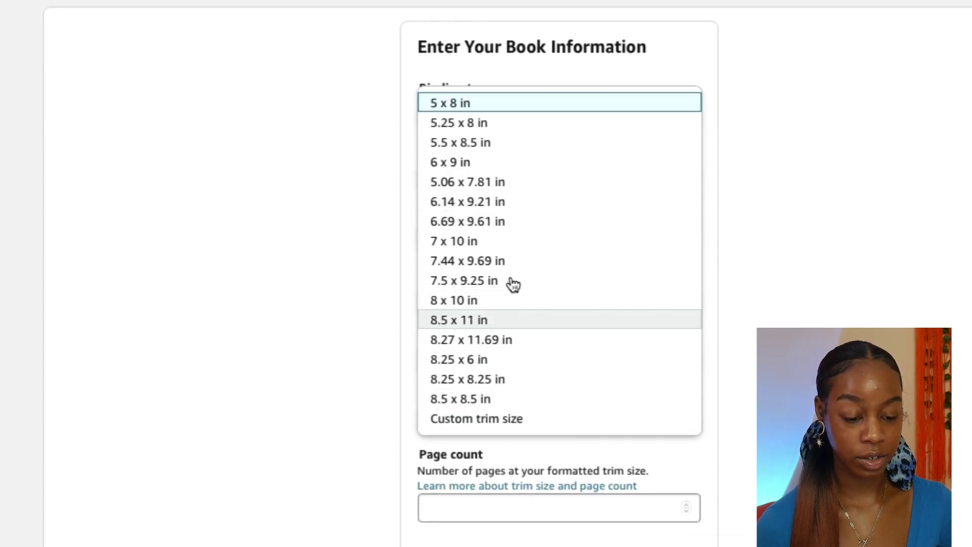
scroll(509, 341, down, 5)
scroll(508, 145, up, 1)
click(505, 145)
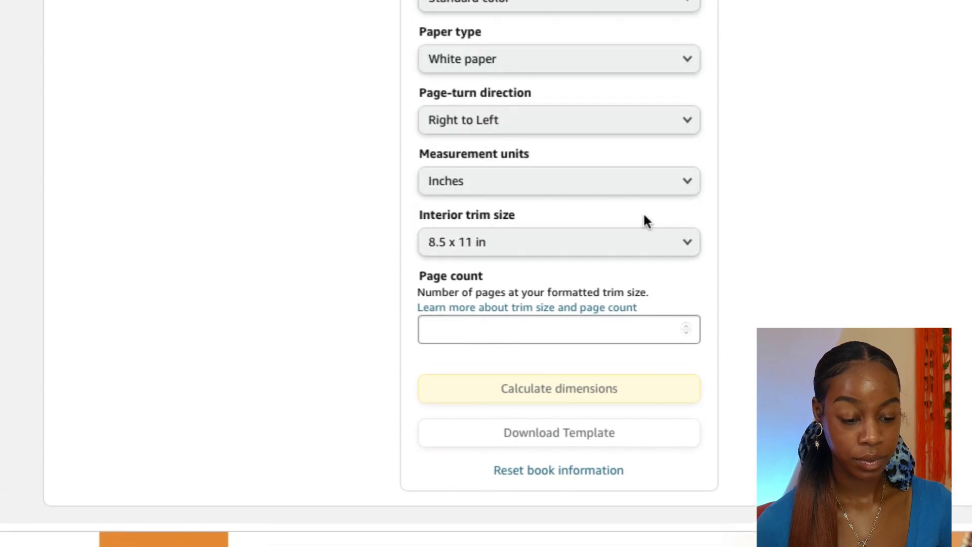
Enter a page count of 104, calculate the cover dimensions and download the template
scroll(658, 231, down, 1)
click(654, 259)
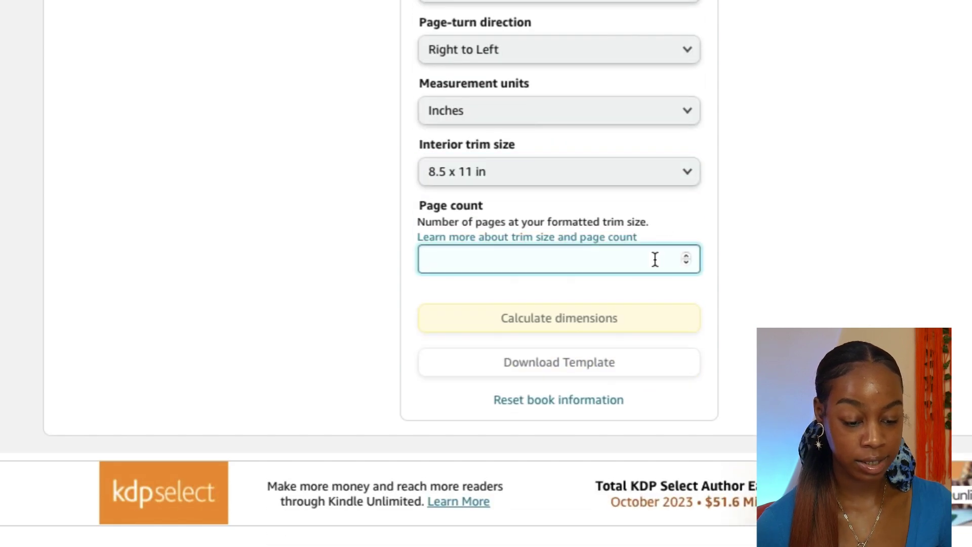
click(827, 240)
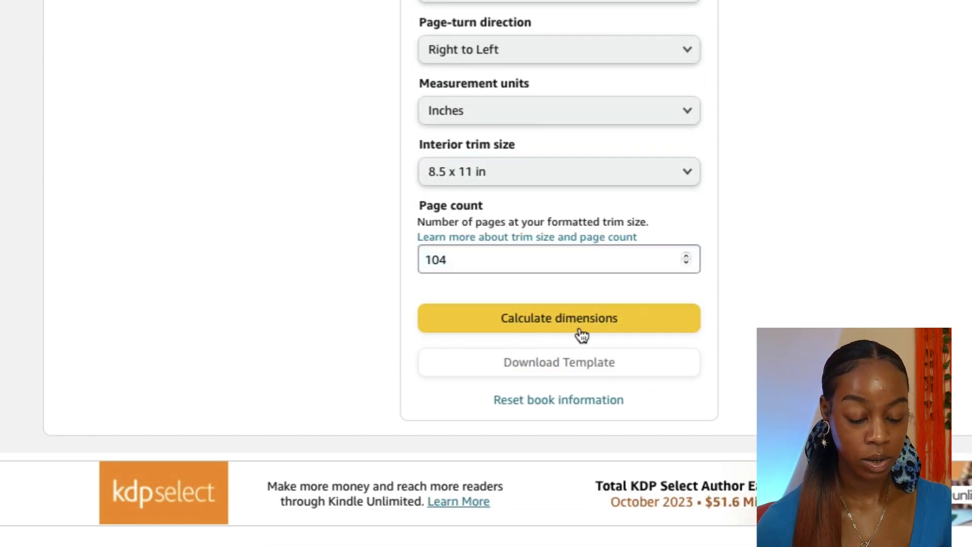
click(564, 327)
scroll(266, 292, down, 2)
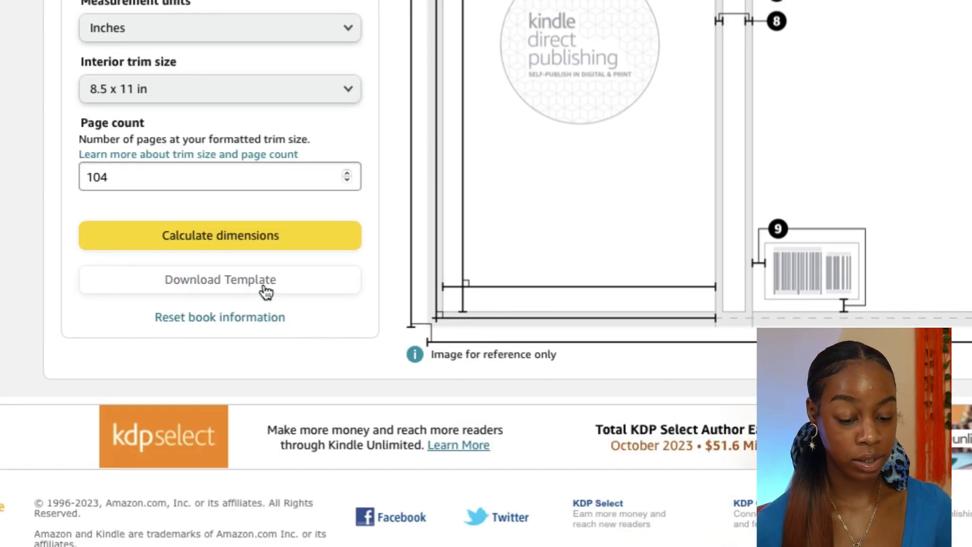
click(266, 292)
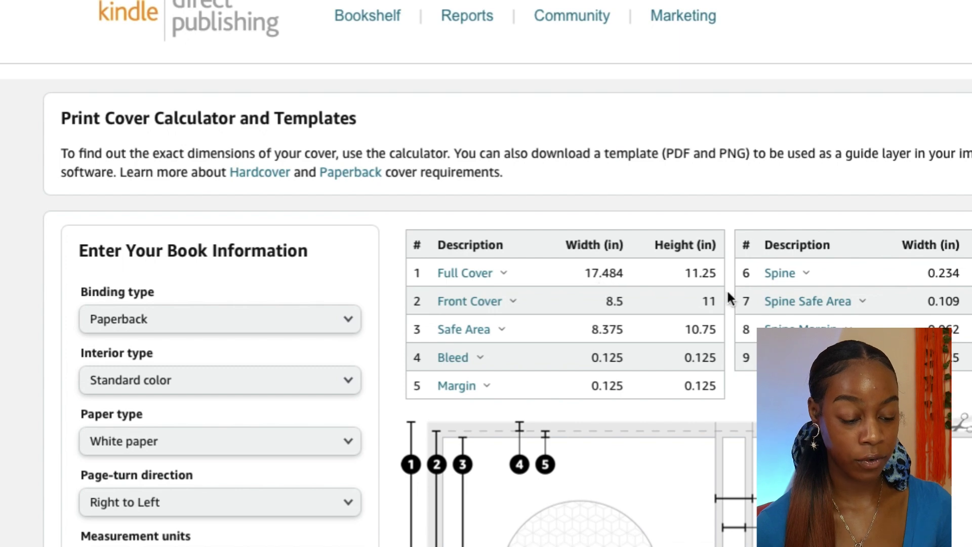
Switch to Canva and create a new custom-size design of 17.484 × 11.25 in
click(625, 1)
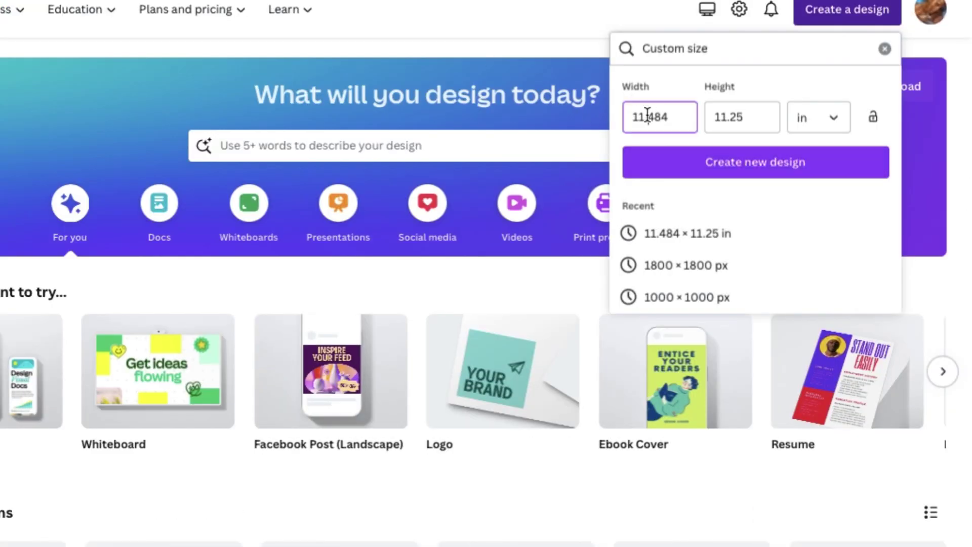
key(BackSpace)
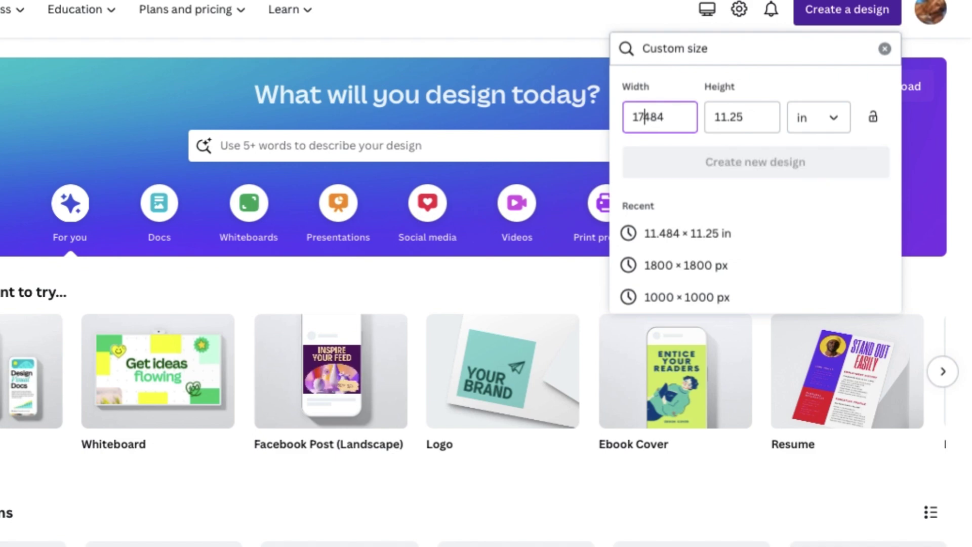
text(.)
click(705, 171)
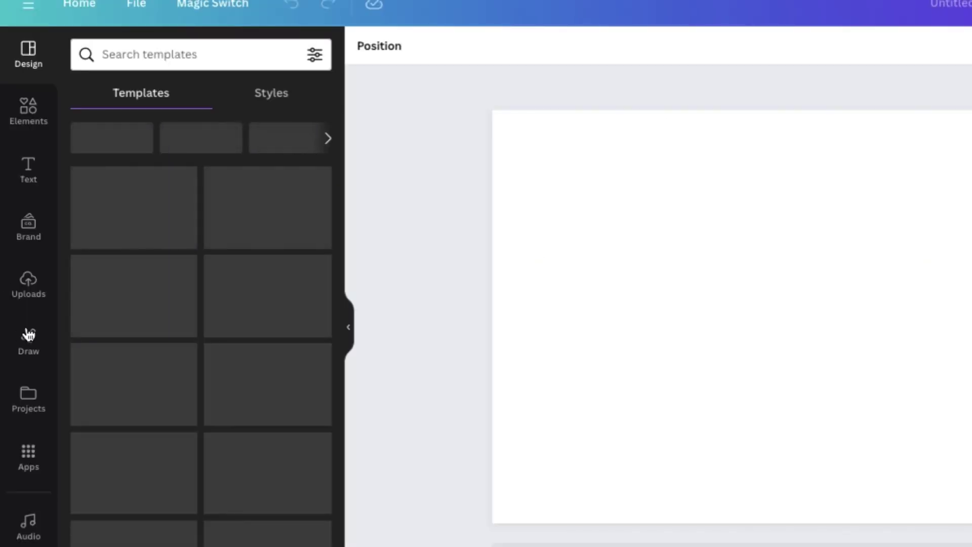
Upload the downloaded paperback template PNG, place it on the page and set it as the page background
click(21, 286)
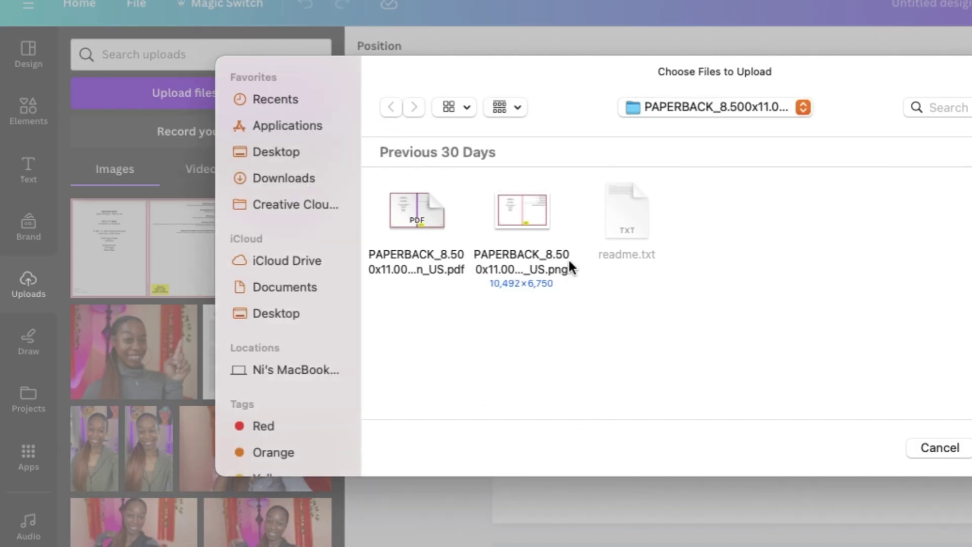
double_click(539, 222)
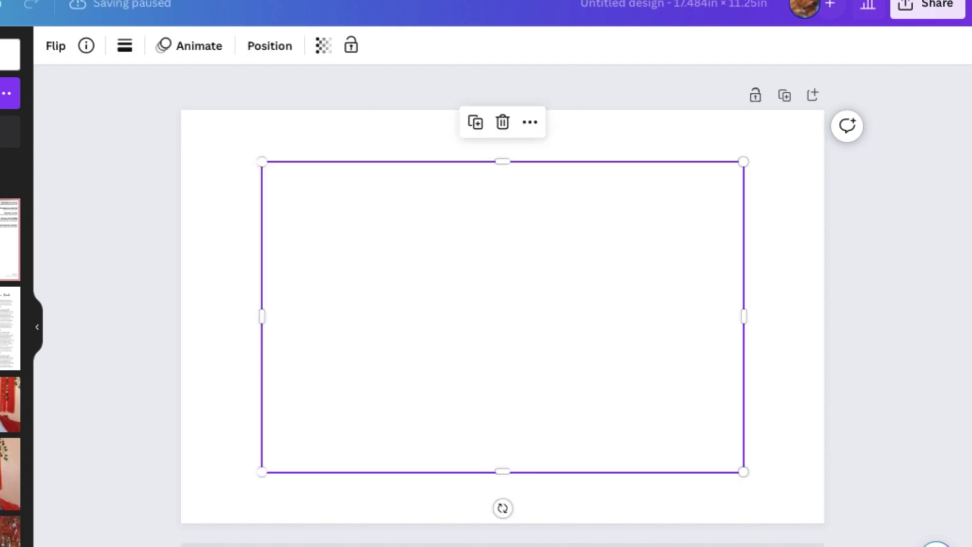
click(531, 122)
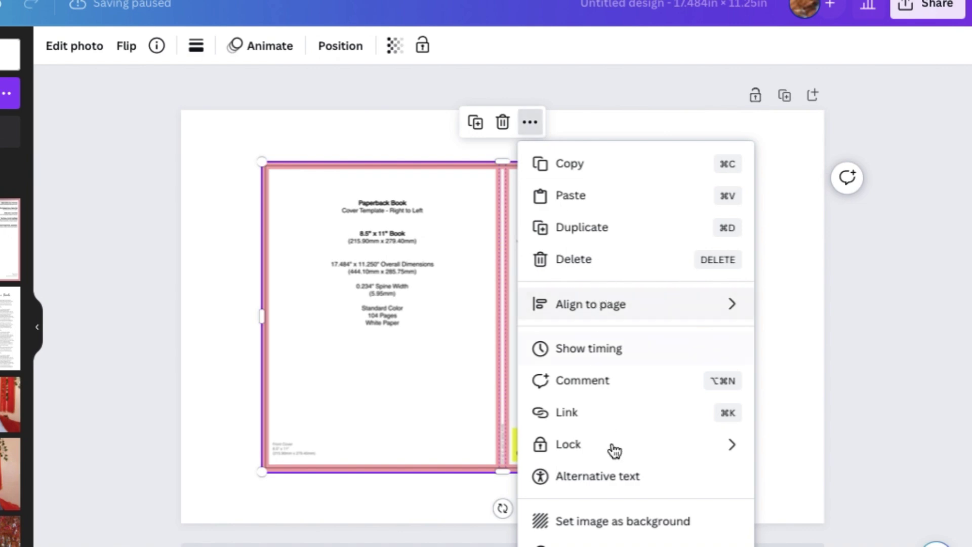
click(587, 520)
click(913, 346)
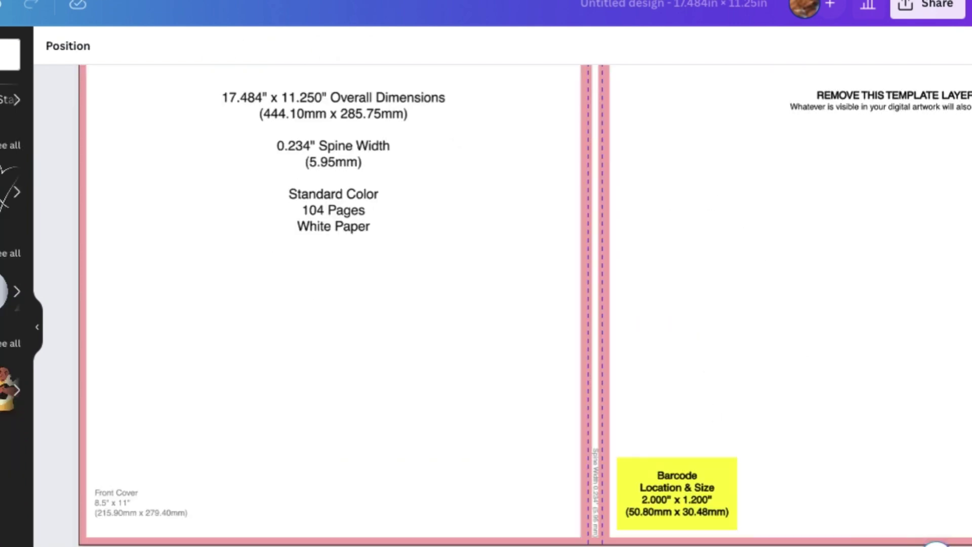
Add a pink square and stretch it to cover the entire cover template
key(r)
key(ctrl+minus)
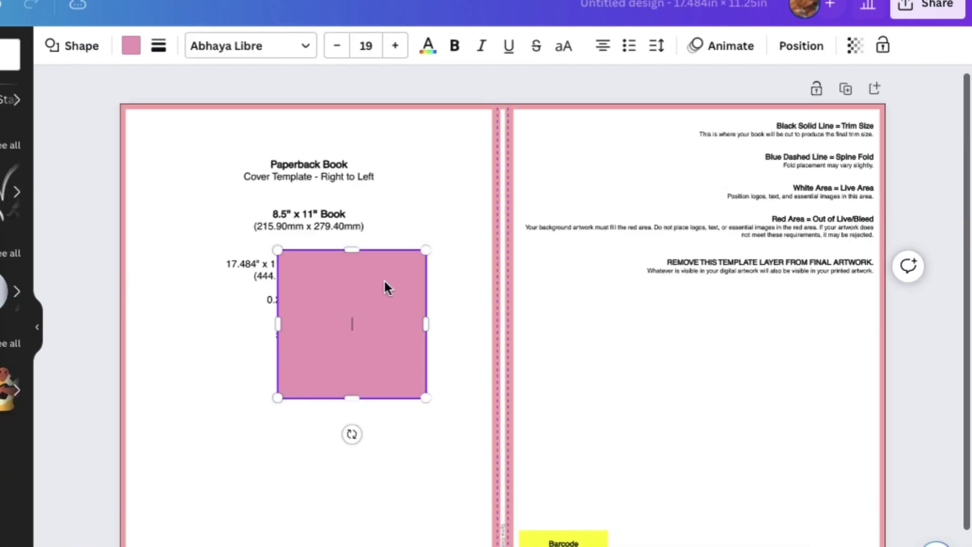
click(273, 245)
drag(326, 263, 168, 140)
drag(267, 251, 885, 546)
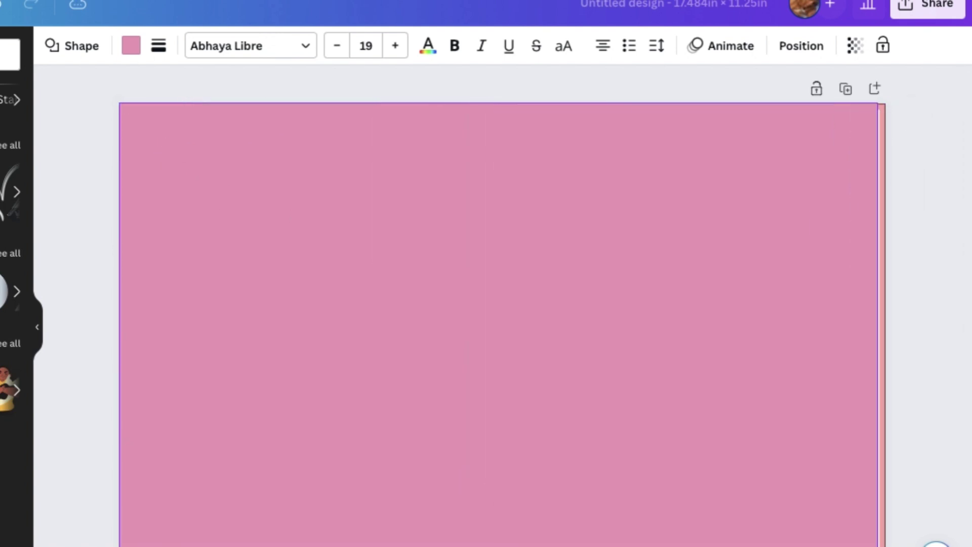
Reduce the pink rectangle's transparency value to 73 so the template guides show through
click(854, 45)
drag(837, 113, 816, 113)
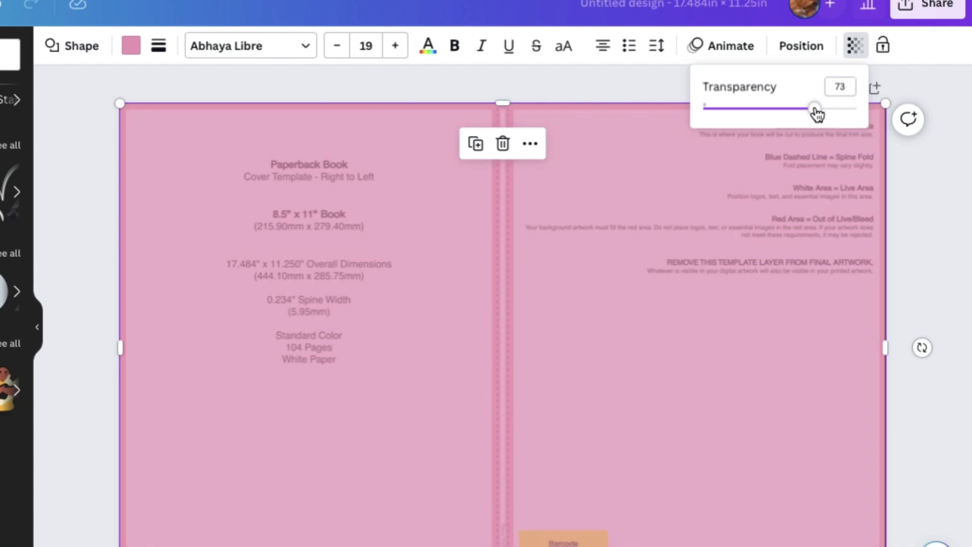
click(921, 202)
click(921, 201)
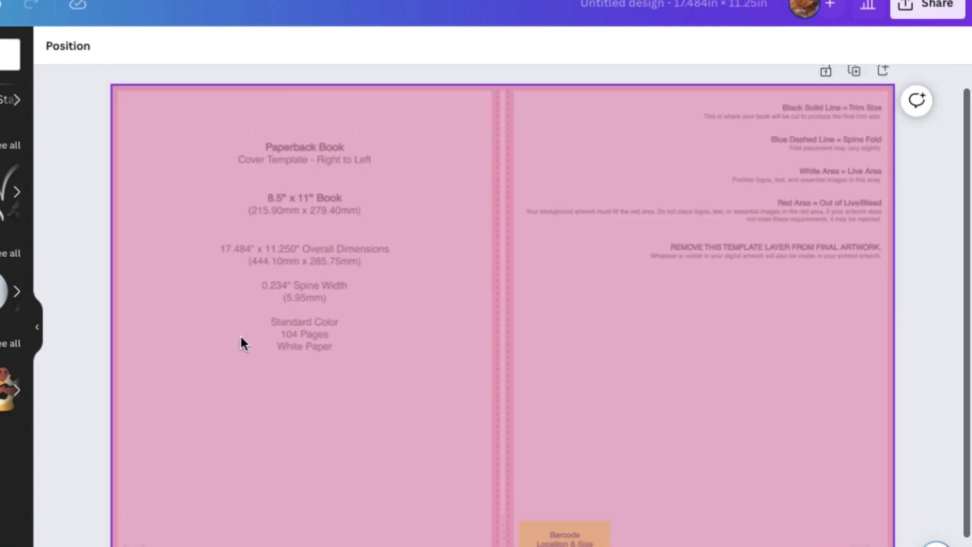
Add an Afrah text on the front cover, enter "Womens" and scale it down to font size 89.7
scroll(240, 334, down, 1)
click(1, 228)
click(9, 175)
drag(443, 290, 309, 246)
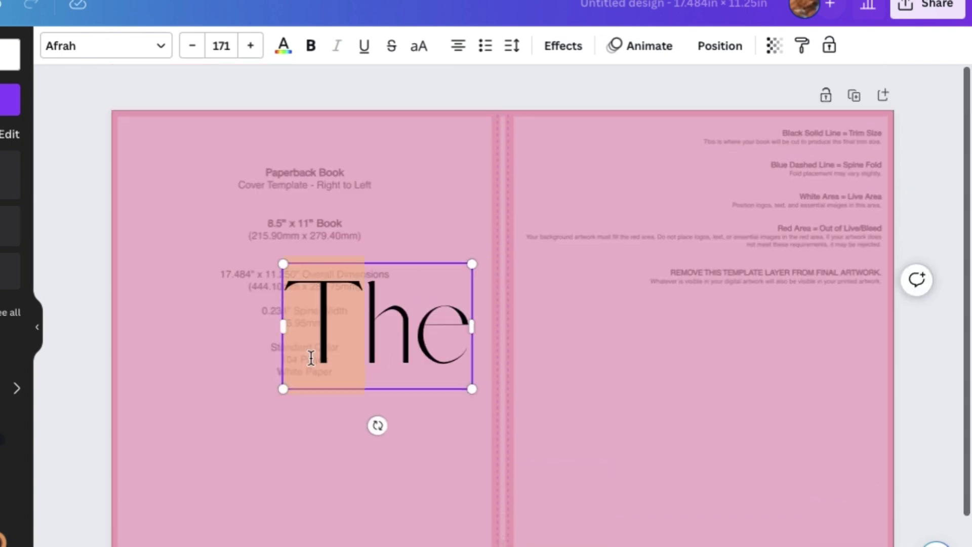
click(432, 210)
double_click(375, 324)
text(Womens)
drag(581, 388, 388, 330)
Replace the front-cover text with "Gratitude" in all capitals and widen its box to keep it on one line
click(361, 110)
drag(297, 293, 337, 263)
double_click(337, 263)
text(Gratitud)
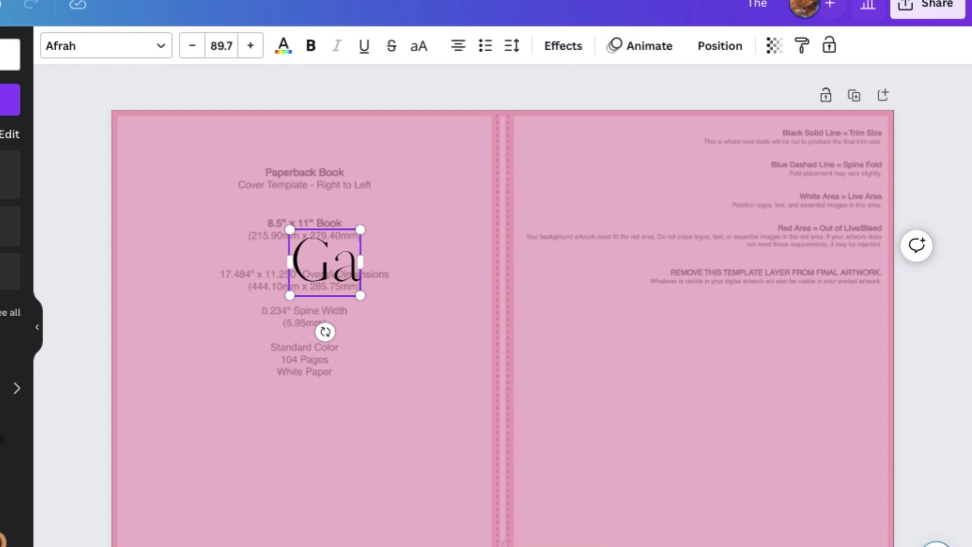
right_click(409, 267)
drag(437, 261, 466, 263)
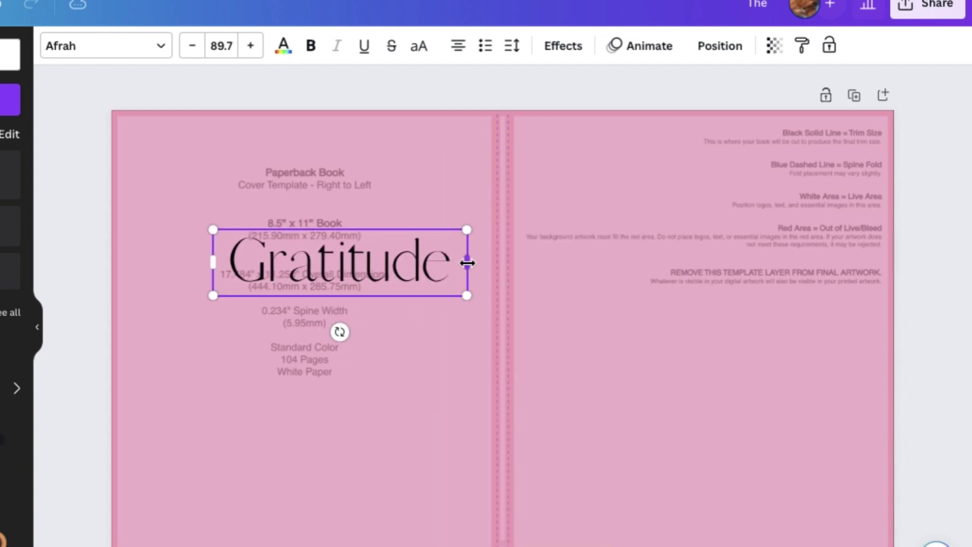
key(super+shift+k)
drag(213, 301, 123, 306)
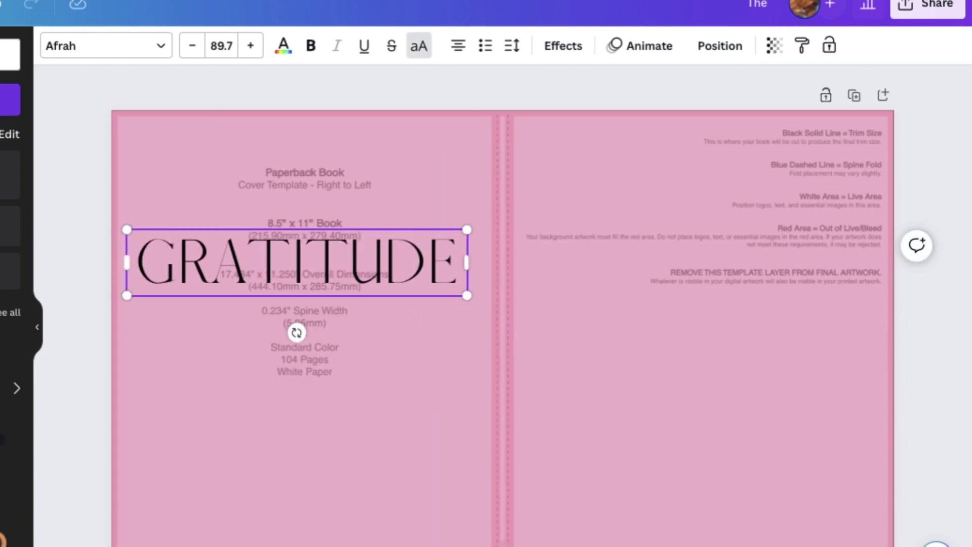
Add "JOURNAL" in Afrah below GRATITUDE, enlarge it to about half the title's width and centre it on the front cover
click(324, 299)
drag(324, 299, 313, 340)
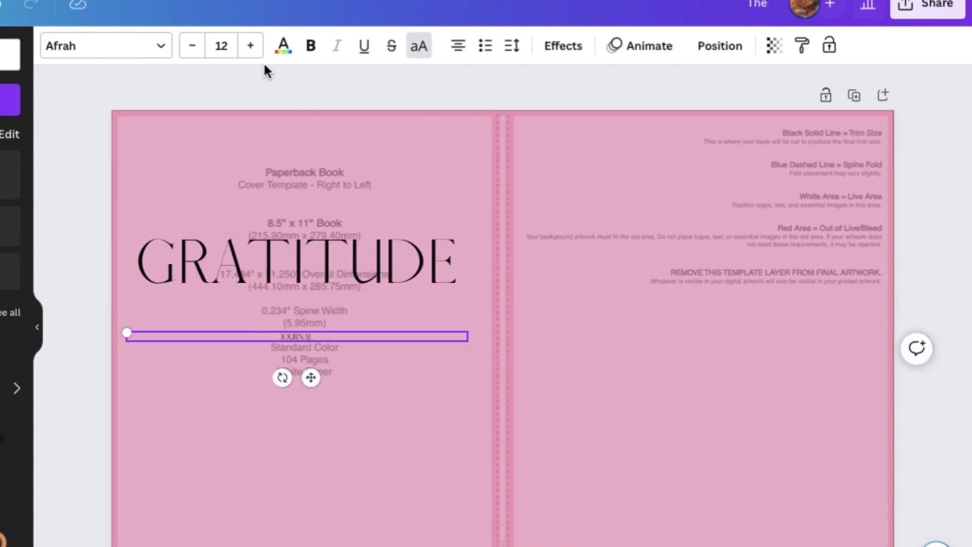
drag(467, 337, 232, 339)
drag(126, 332, 26, 323)
drag(144, 378, 332, 371)
drag(217, 317, 101, 308)
drag(281, 375, 343, 403)
drag(483, 348, 284, 349)
drag(163, 335, 96, 321)
drag(207, 401, 319, 387)
drag(335, 266, 343, 271)
Add a "for her" line beneath JOURNAL and set its font to Malibu Ring
drag(341, 332, 346, 436)
double_click(320, 429)
text(FOR HER)
click(162, 47)
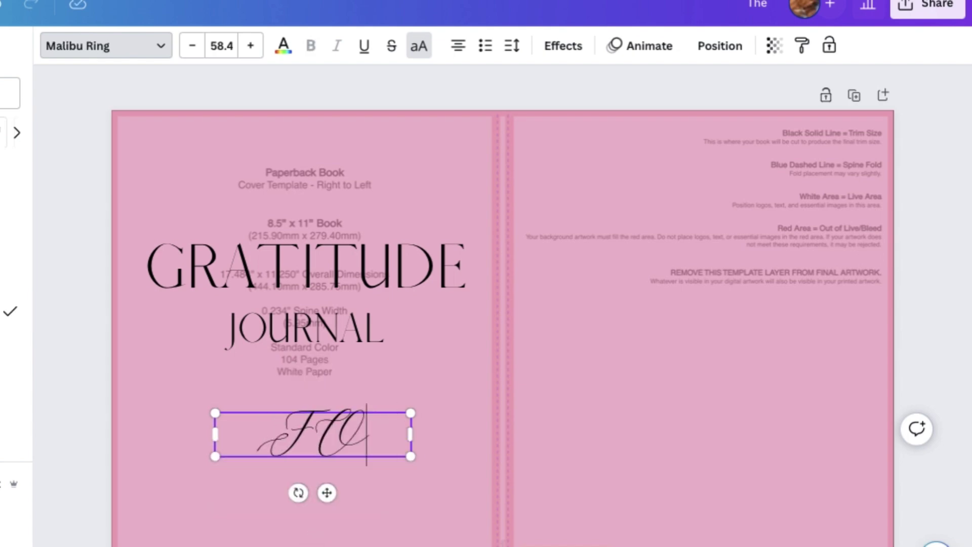
Move GRATITUDE, JOURNAL and "for her" closer together into a compact stack around the middle of the front cover
drag(326, 492, 318, 471)
drag(392, 284, 392, 298)
drag(363, 332, 363, 376)
drag(397, 282, 397, 313)
click(466, 432)
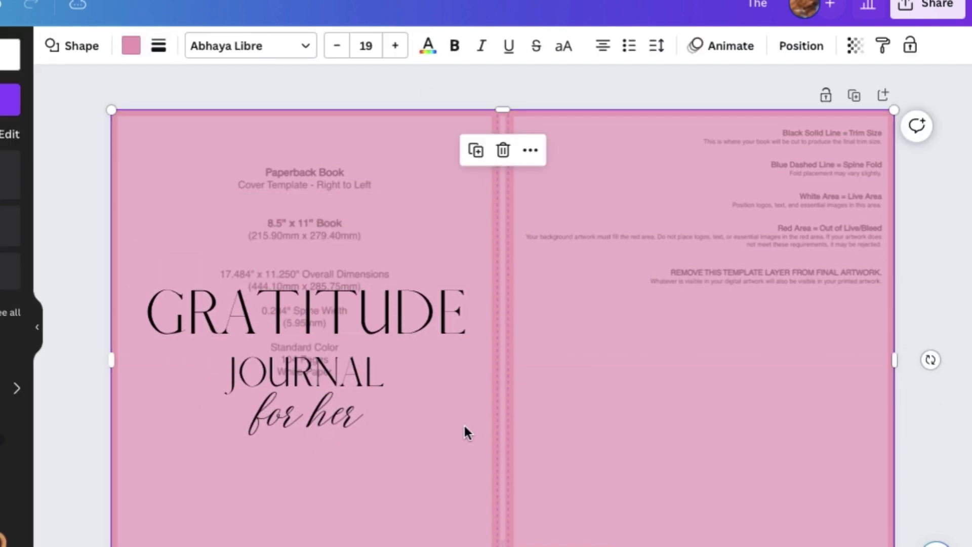
Recolour the cover's background rectangle peach and set its transparency to 46
click(131, 46)
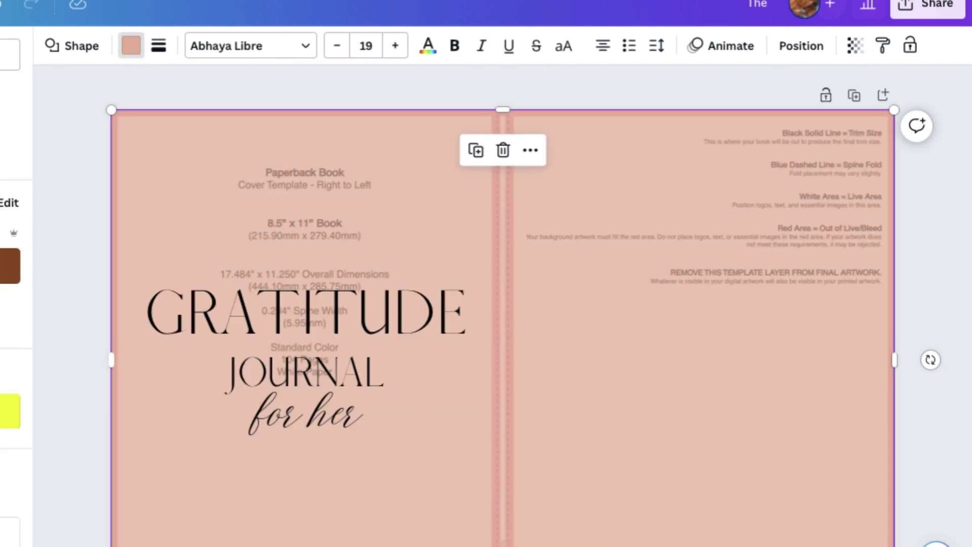
click(855, 45)
drag(813, 109, 772, 108)
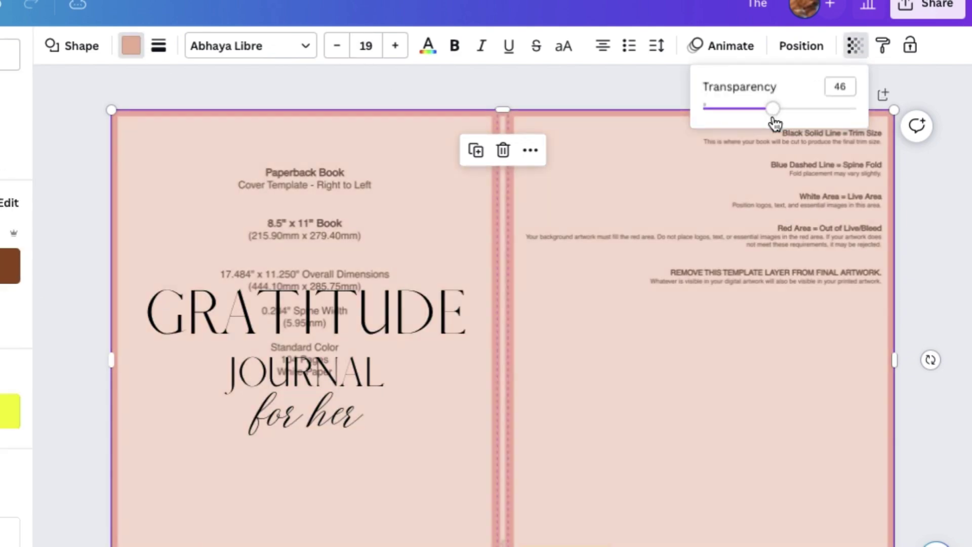
Colour the "for her" line light pink
click(303, 412)
click(594, 241)
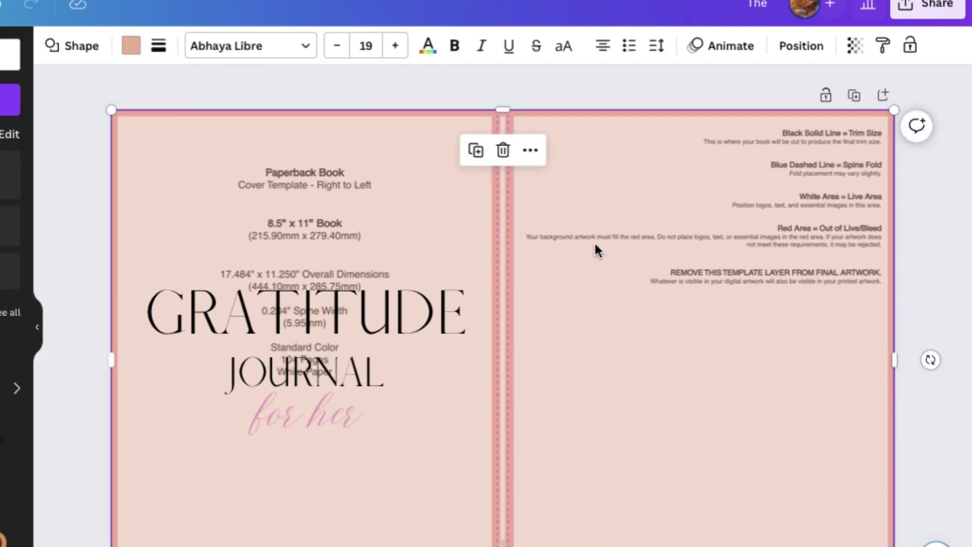
scroll(311, 249, down, 2)
scroll(553, 281, up, 1)
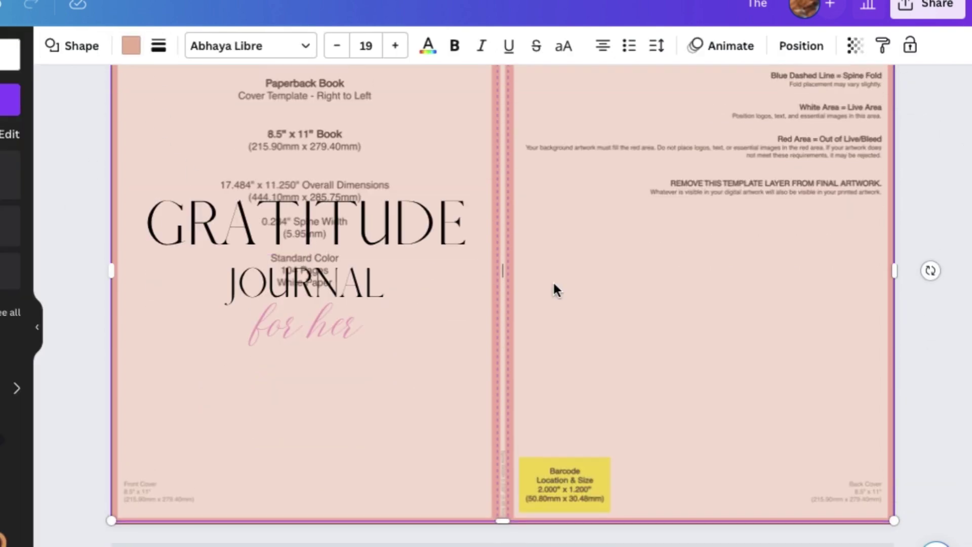
scroll(553, 281, up, 1)
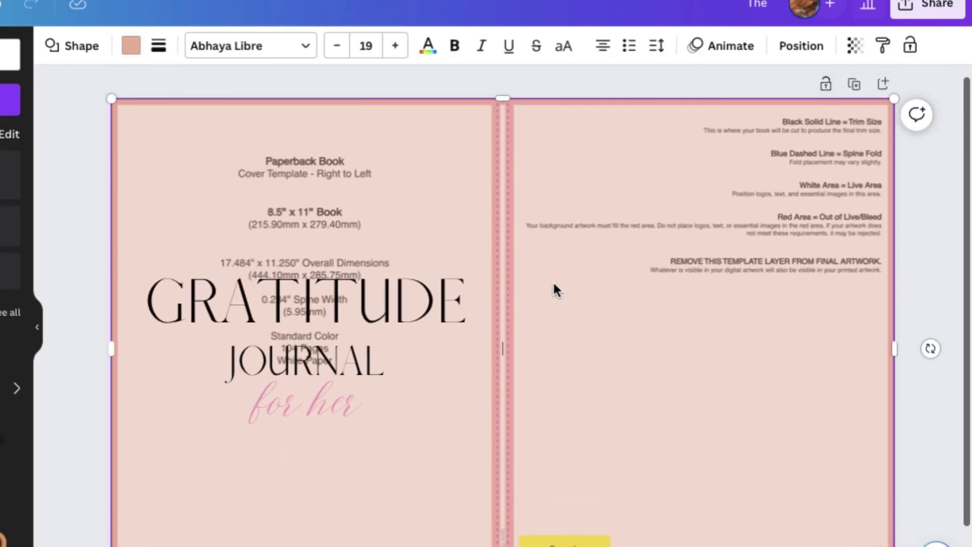
Delete the KDP template layer from the cover and stretch the peach background back up over the page
scroll(337, 189, down, 2)
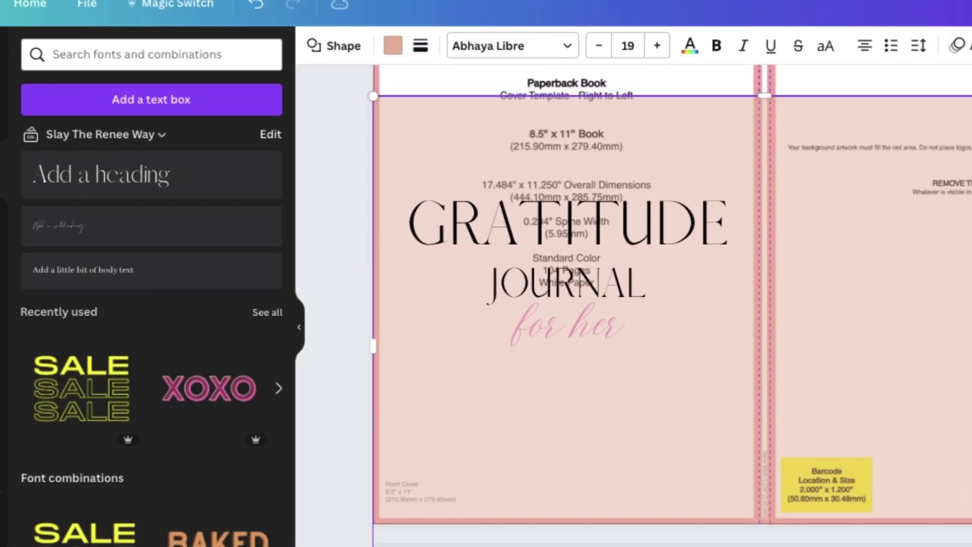
scroll(633, 303, up, 2)
key(Delete)
drag(955, 295, 954, 219)
scroll(954, 219, down, 2)
Recolour the "for her" line with a custom dark magenta
click(554, 324)
click(545, 46)
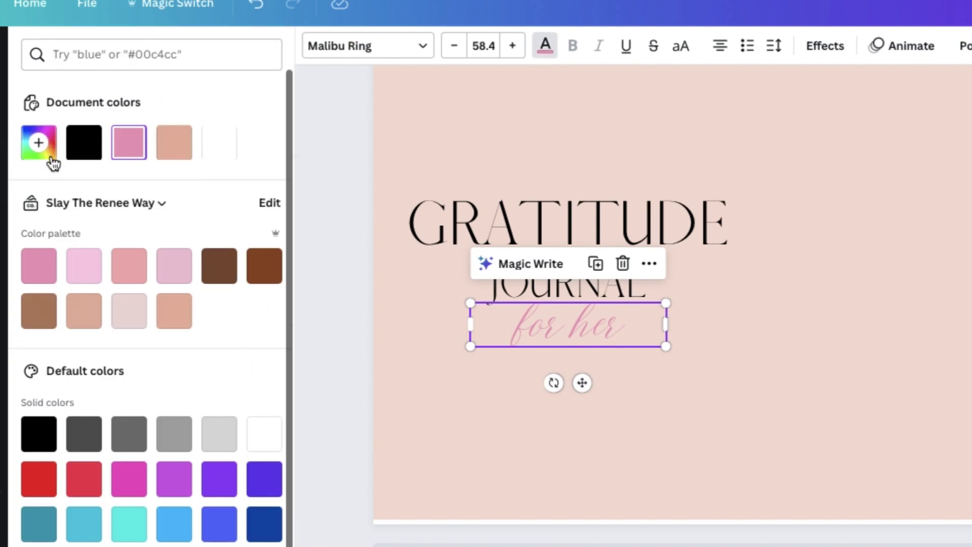
click(46, 154)
drag(99, 189, 199, 205)
click(721, 382)
Search the graphics for "leaf line art" and place the three-leaf sprig in the front cover's lower-left corner
click(9, 126)
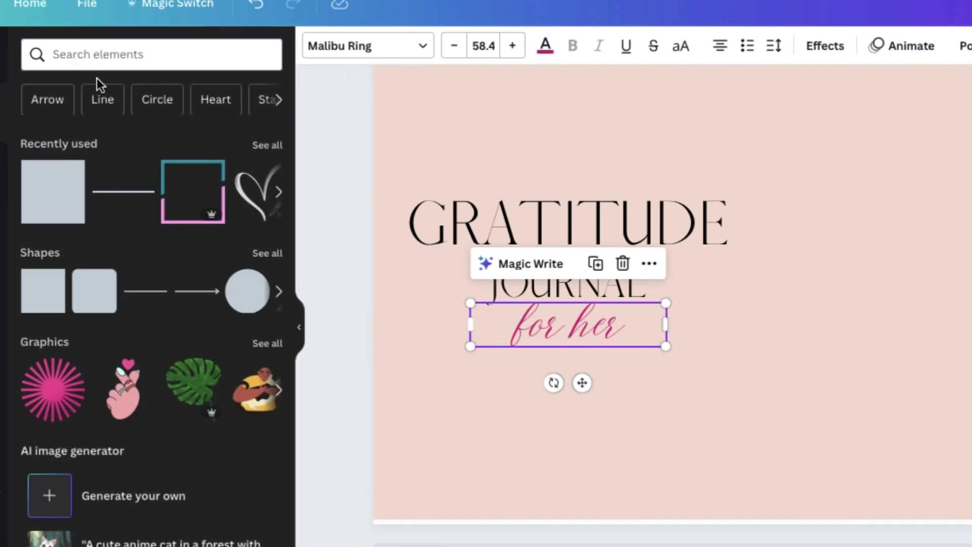
click(104, 54)
text(leaf)
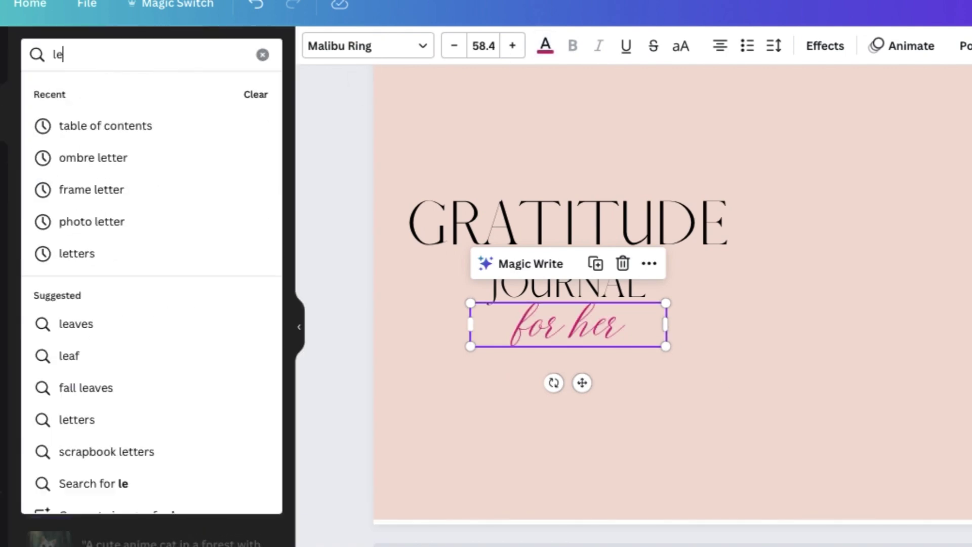
text(af line art)
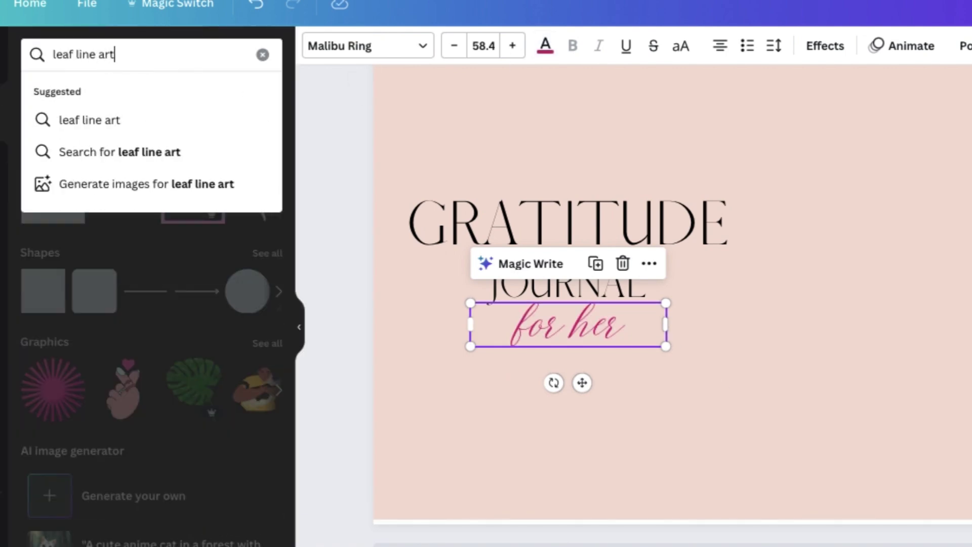
key(Return)
click(78, 92)
click(159, 400)
drag(760, 276, 426, 408)
click(622, 438)
Replace the leaf sprig with the ginkgo leaf drawing on the lower part of the front cover
scroll(246, 423, down, 7)
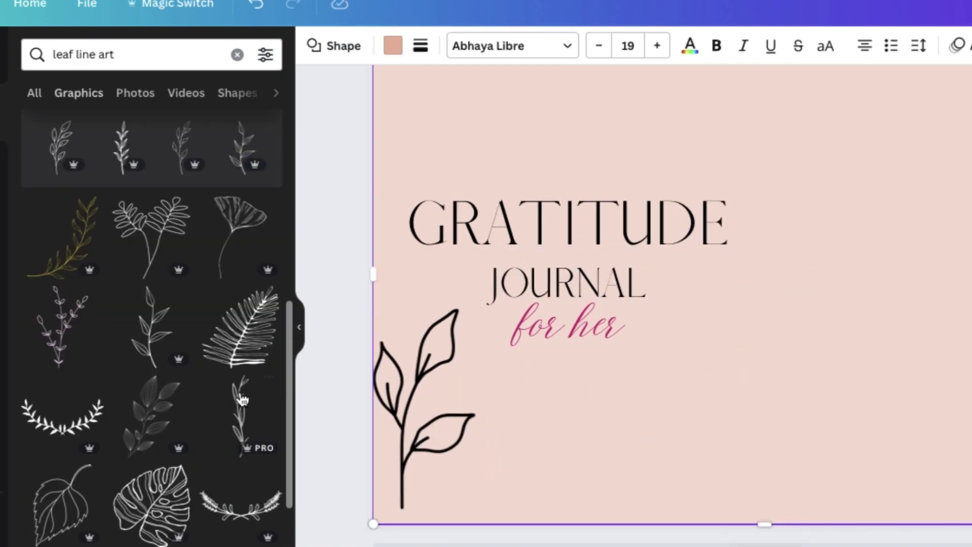
click(251, 227)
drag(766, 230, 690, 368)
click(424, 390)
key(Delete)
drag(747, 323, 712, 347)
drag(674, 393, 570, 388)
drag(624, 519, 588, 464)
Move the GRATITUDE, JOURNAL and "for her" lines higher on the front cover
scroll(455, 405, up, 2)
drag(553, 324, 553, 295)
click(623, 140)
drag(581, 362, 582, 329)
drag(591, 414, 590, 386)
Enlarge the ginkgo leaf drawing and fit it into the front cover's lower-left corner, its top reaching the "for her" line
scroll(557, 400, down, 2)
click(547, 400)
click(455, 483)
click(524, 451)
drag(512, 464, 486, 504)
drag(548, 377, 445, 395)
drag(483, 369, 553, 264)
drag(483, 345, 476, 344)
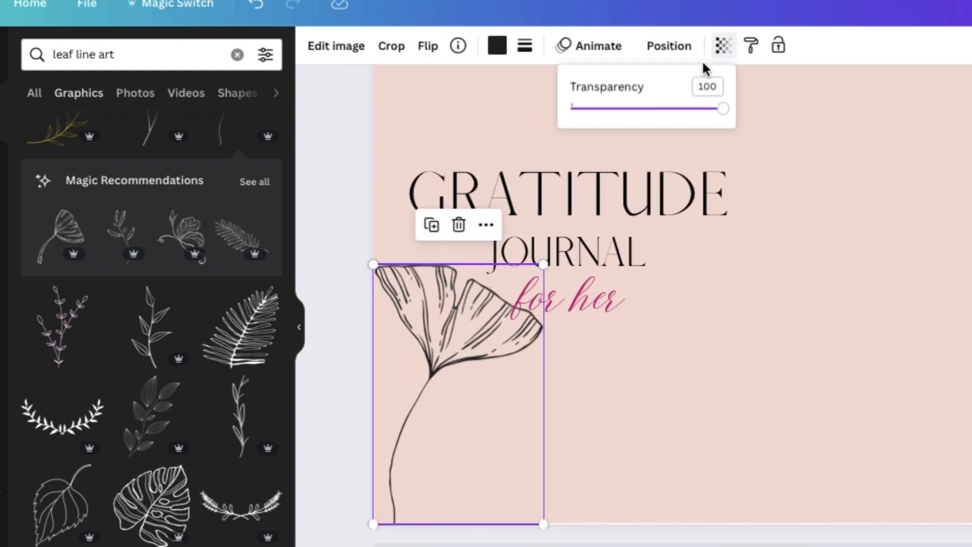
Make the ginkgo leaf drawing slightly transparent
click(722, 46)
drag(722, 111, 690, 112)
click(911, 336)
Search the elements library for "woman line art"
scroll(912, 336, up, 2)
click(245, 61)
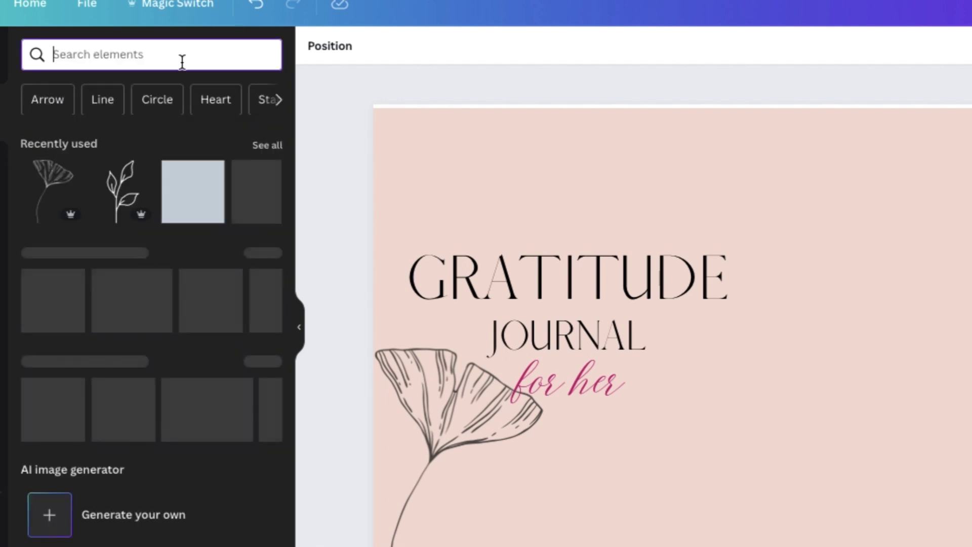
text(woman line art)
key(Return)
Stretch the peach background up to cover the white strip at the cover's upper edge
click(547, 126)
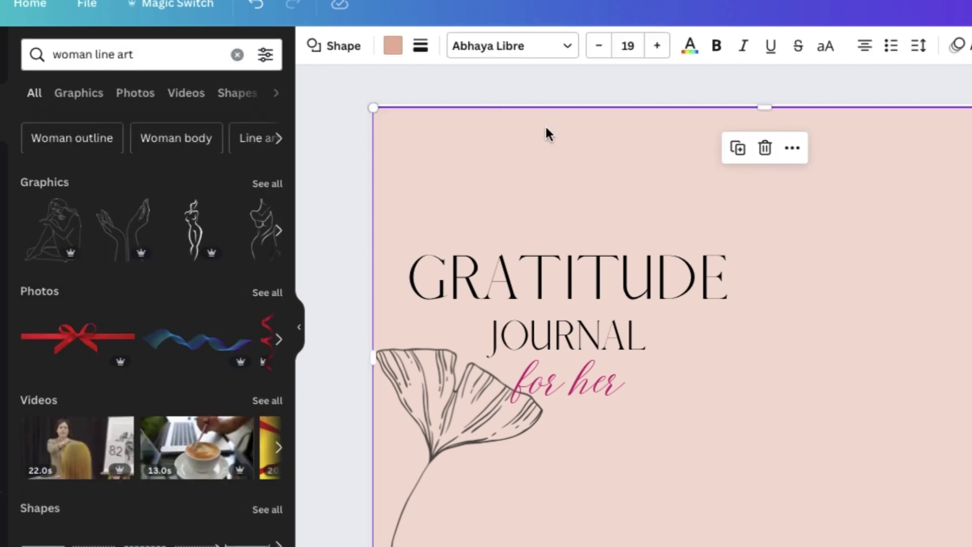
drag(762, 108, 762, 104)
Replace the ginkgo leaf with the raised-hands line drawing and place it beneath the "for her" line
click(55, 230)
key(Delete)
scroll(656, 175, down, 2)
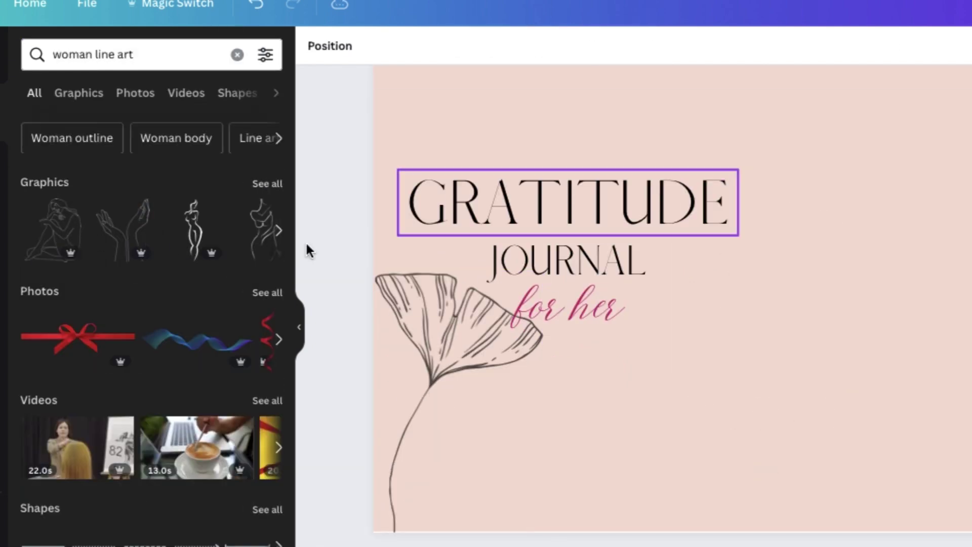
click(123, 237)
click(467, 277)
key(Delete)
drag(686, 375, 477, 514)
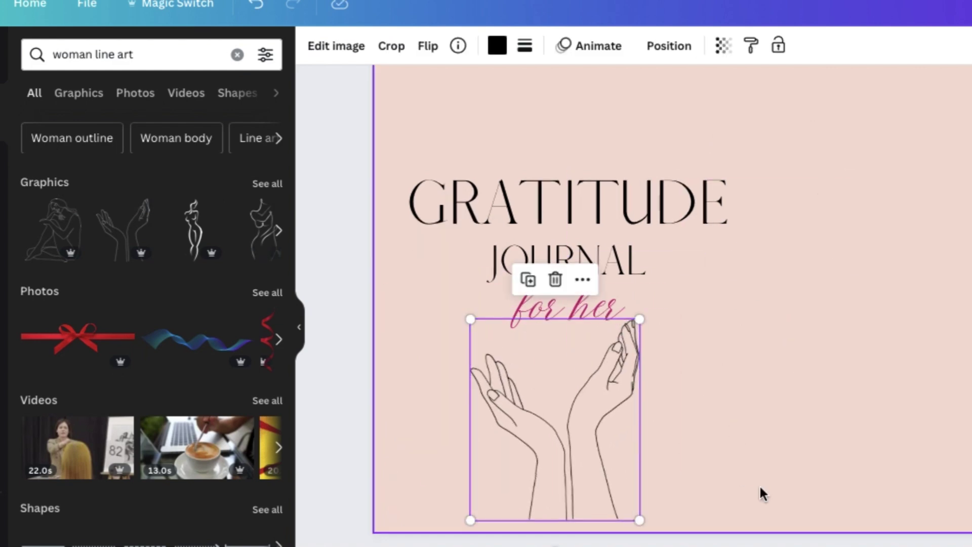
click(740, 484)
Try the dark magenta on the raised-hands drawing and set its colour back to black
click(618, 430)
click(497, 45)
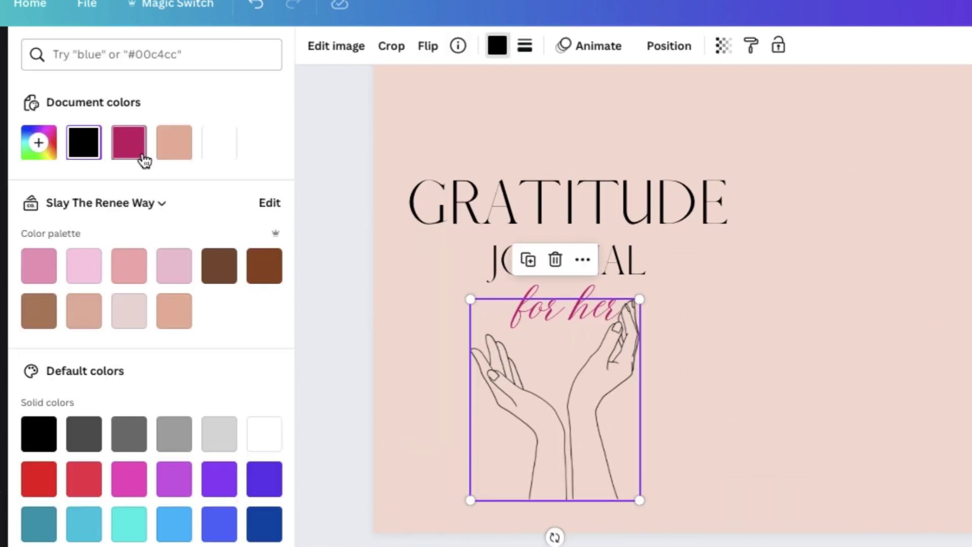
double_click(128, 152)
click(79, 142)
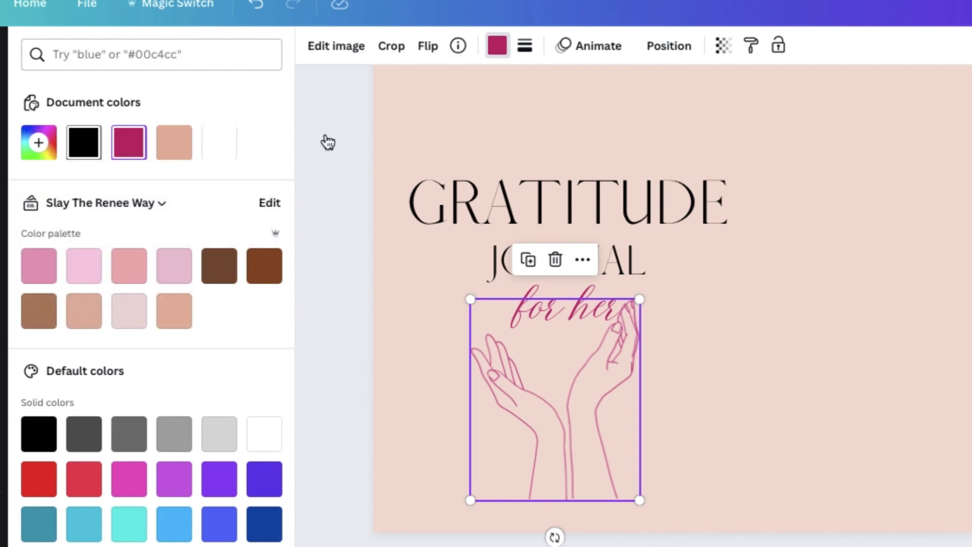
Shrink the raised-hands drawing and centre it directly beneath the "for her" line
drag(585, 424, 584, 441)
drag(639, 516, 599, 491)
drag(548, 443, 573, 456)
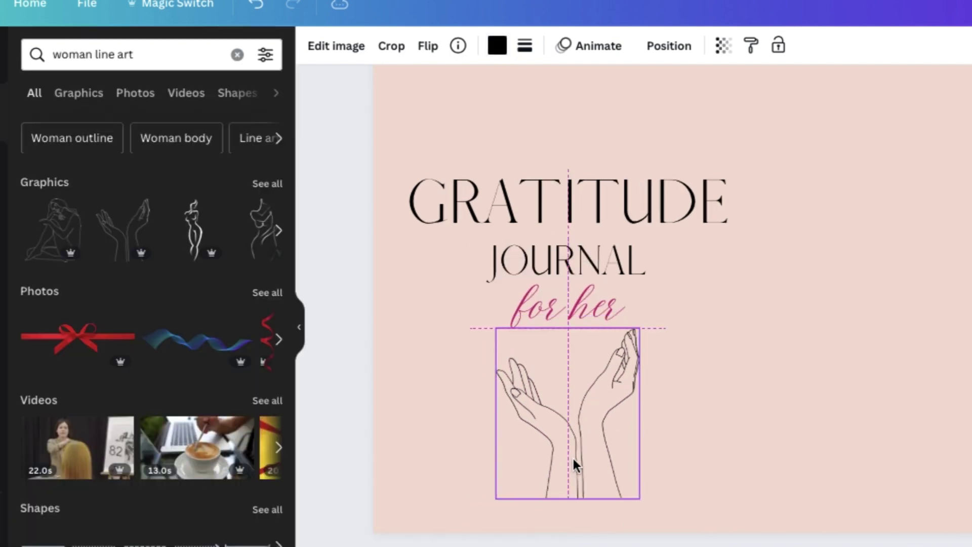
click(728, 403)
Search the graphics for "heart" and place the wavy one-line heart drawing above GRATITUDE
click(167, 54)
key(ctrl+a)
text(heart)
key(Return)
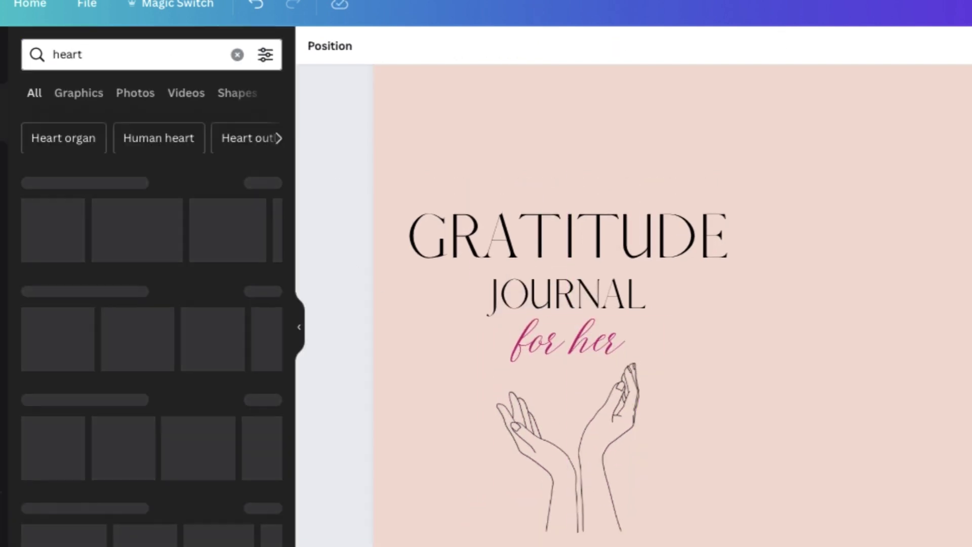
click(261, 274)
scroll(232, 347, down, 5)
click(241, 253)
drag(779, 322, 585, 158)
scroll(348, 354, up, 2)
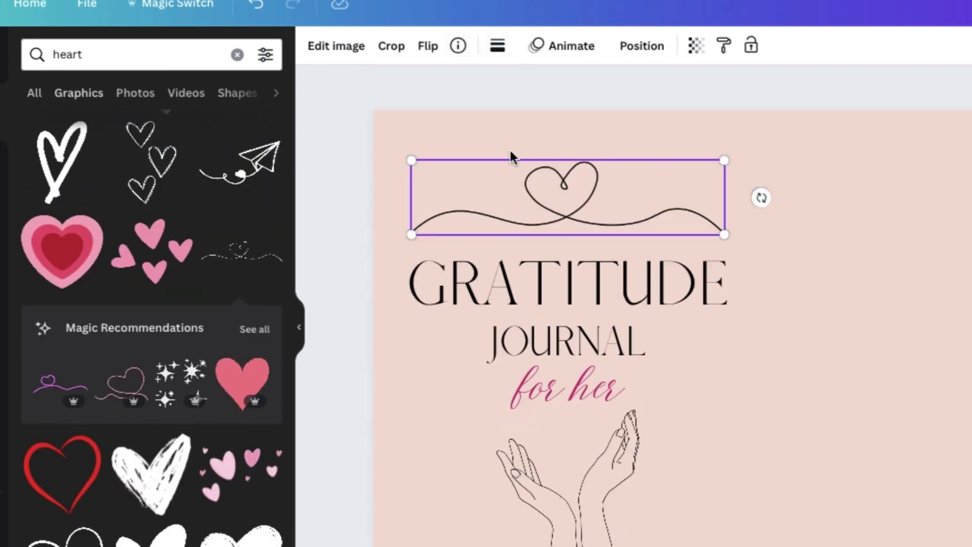
Shrink the one-line heart drawing to under half the title's width and centre it just above GRATITUDE
click(497, 46)
click(394, 99)
drag(725, 235, 574, 457)
drag(534, 420, 586, 240)
drag(526, 227, 486, 216)
drag(587, 234, 606, 234)
click(617, 98)
Download the finished cover as PDF Print with the CMYK colour profile
scroll(808, 311, down, 2)
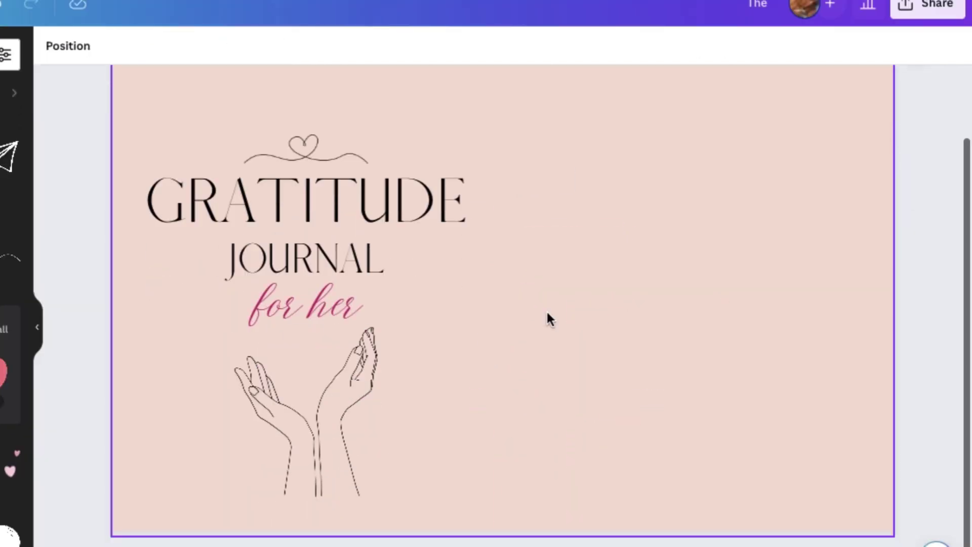
scroll(547, 312, up, 2)
click(37, 350)
scroll(853, 83, down, 3)
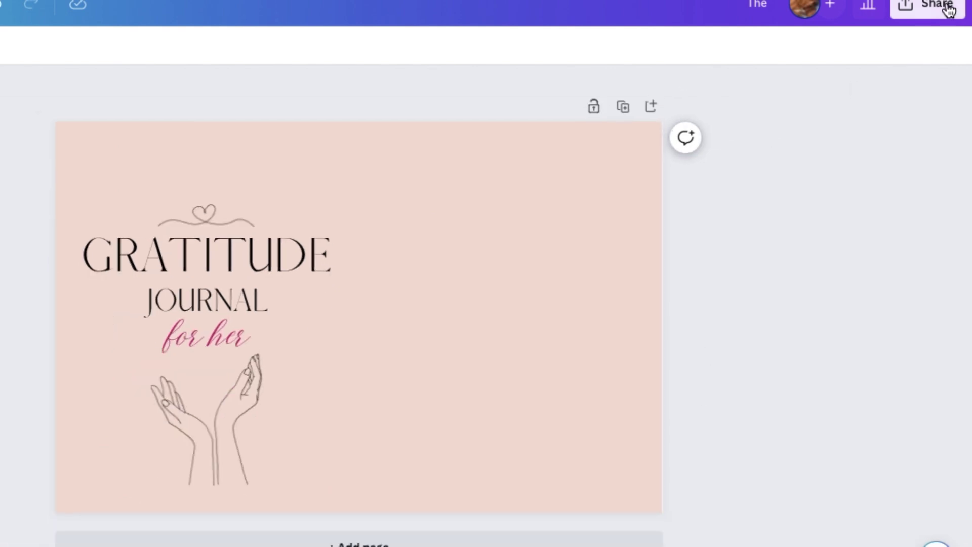
click(928, 6)
click(723, 391)
click(906, 120)
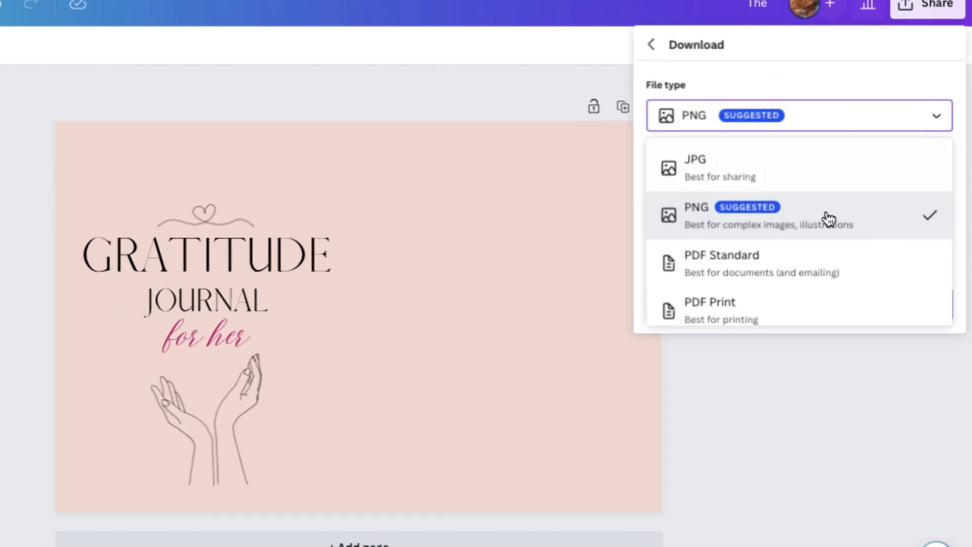
scroll(805, 232, down, 2)
scroll(791, 237, down, 1)
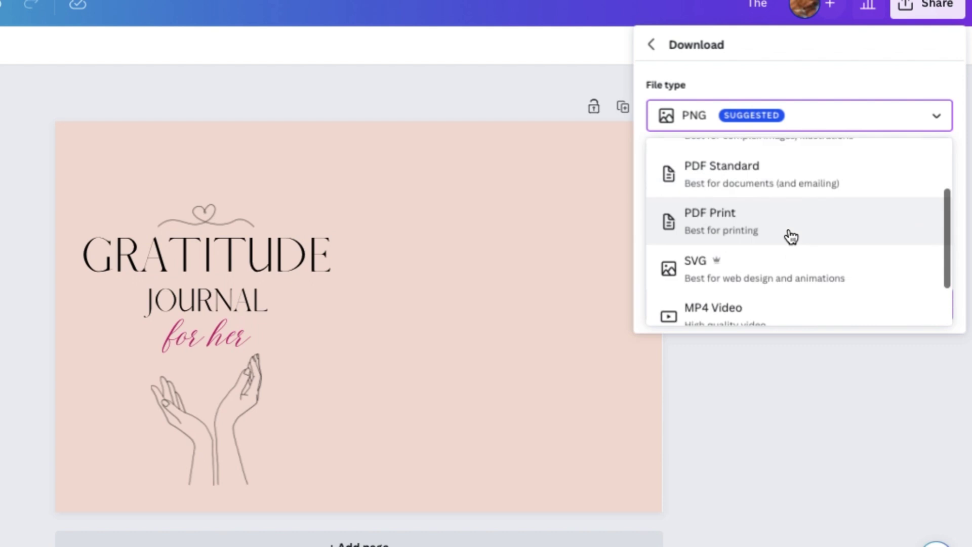
click(780, 238)
click(810, 254)
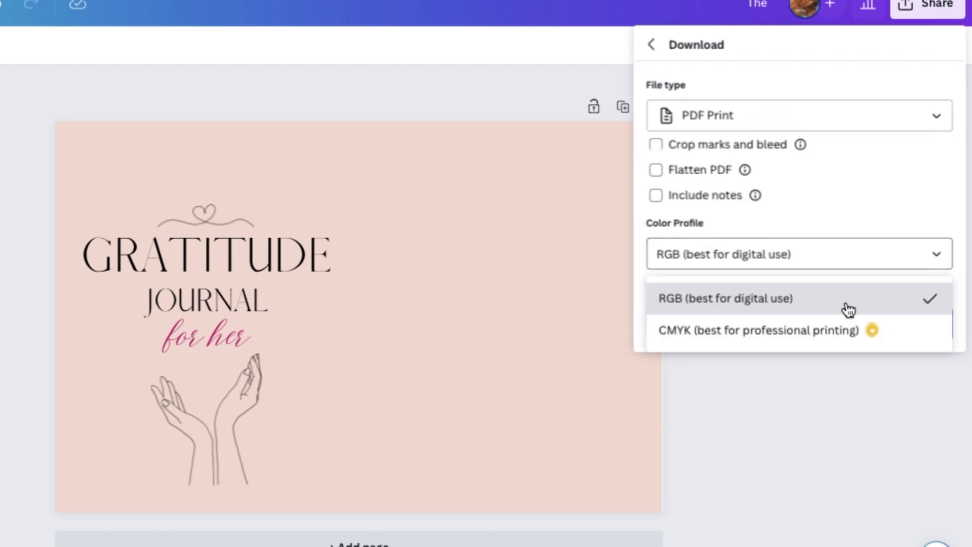
click(771, 341)
click(808, 330)
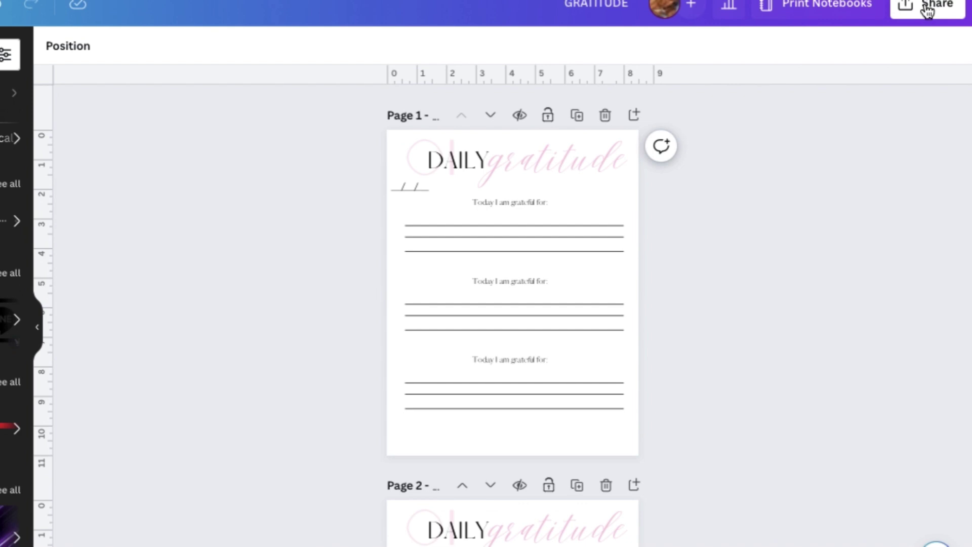
Download all 104 pages of the GRATITUDE interior as PDF Print with the CMYK colour profile
click(926, 6)
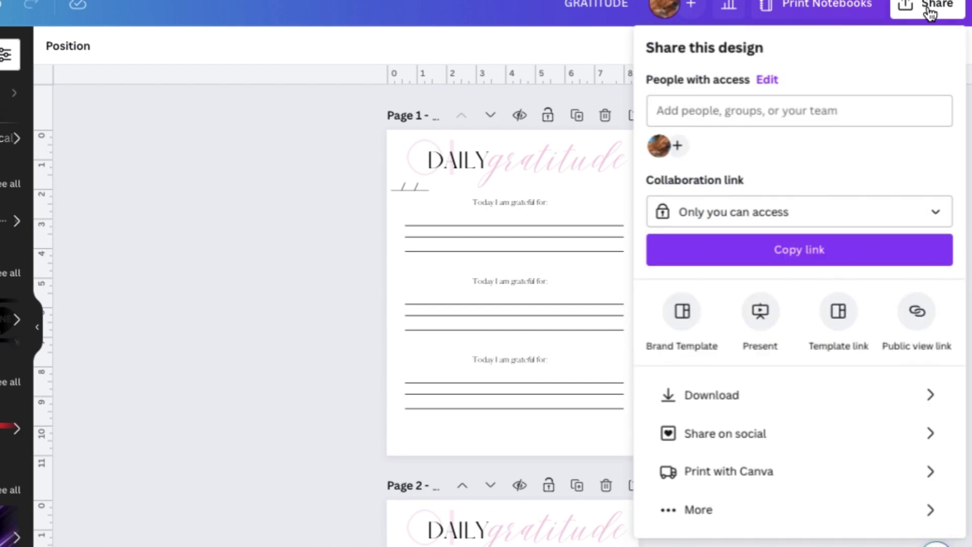
click(725, 397)
click(944, 120)
click(782, 309)
click(838, 316)
click(810, 393)
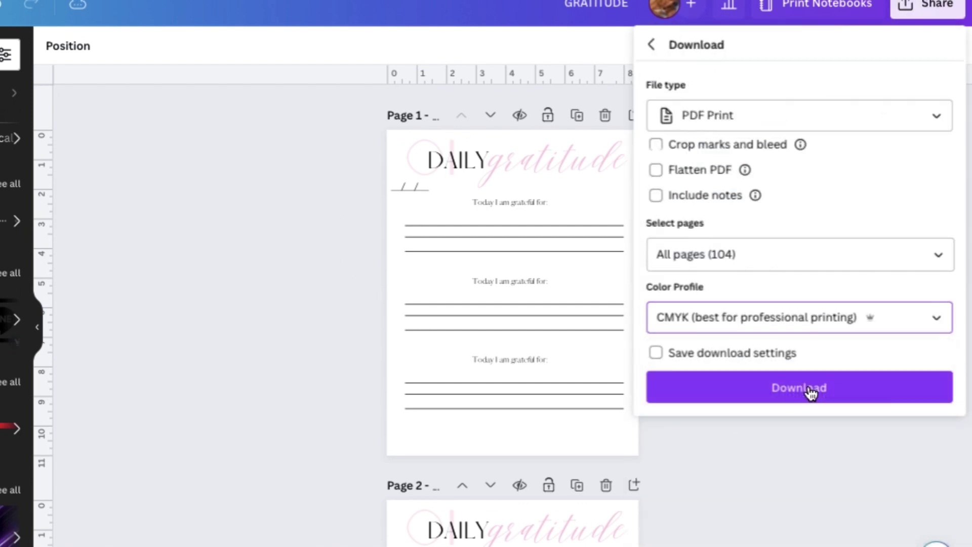
click(820, 388)
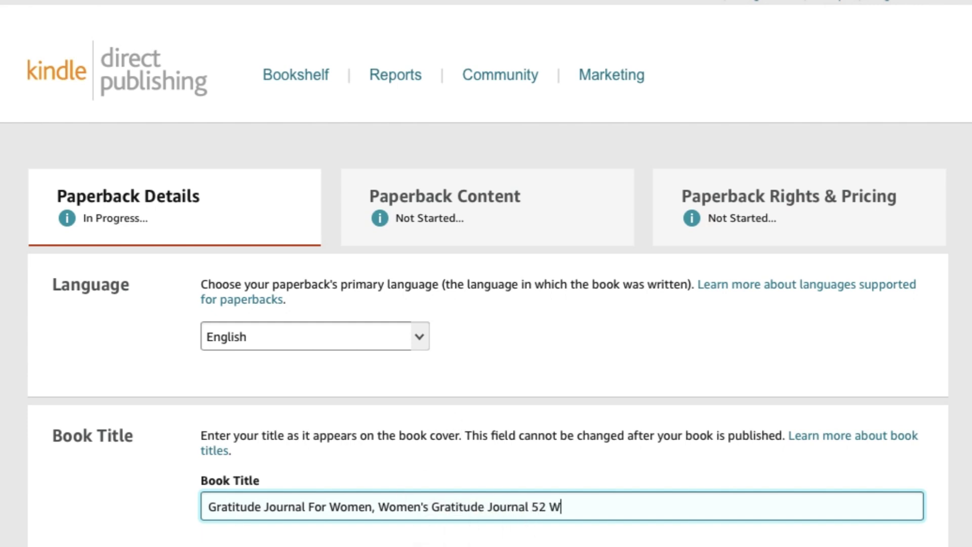
On Kindle Direct Publishing, title the paperback "Gratitude Journal For Women, Women's Gratitude Journal 52 Weeks" and enter the author's first and last name
scroll(622, 512, down, 10)
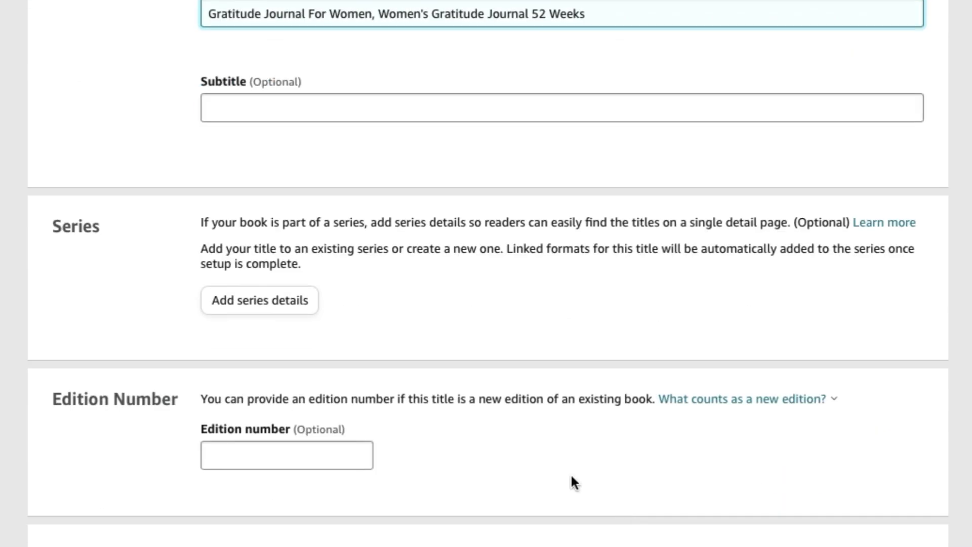
scroll(523, 456, down, 2)
scroll(522, 455, down, 1)
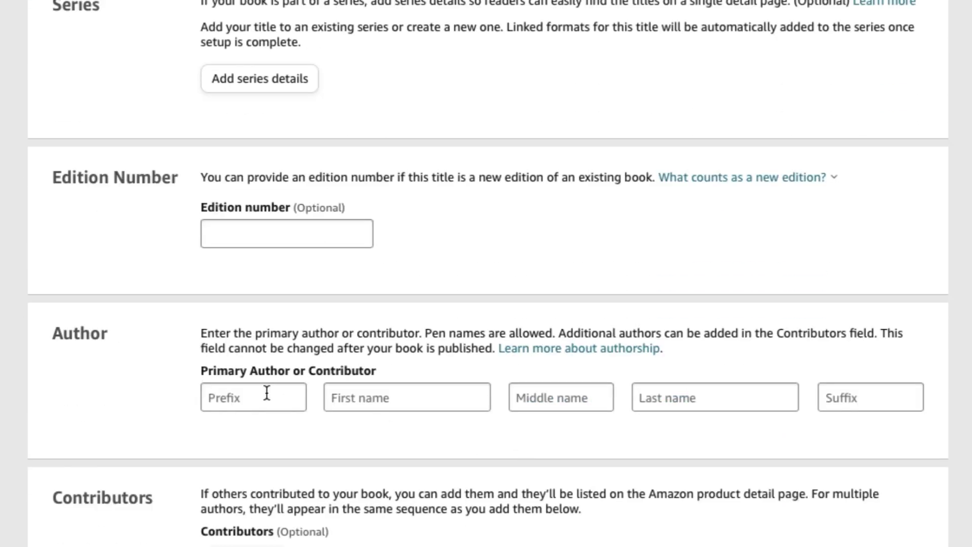
click(340, 392)
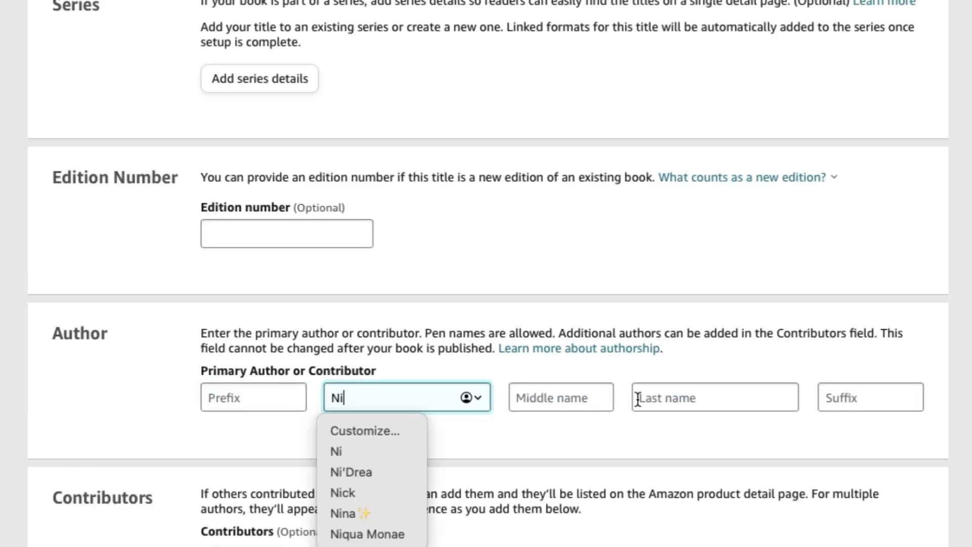
click(682, 395)
text(RE)
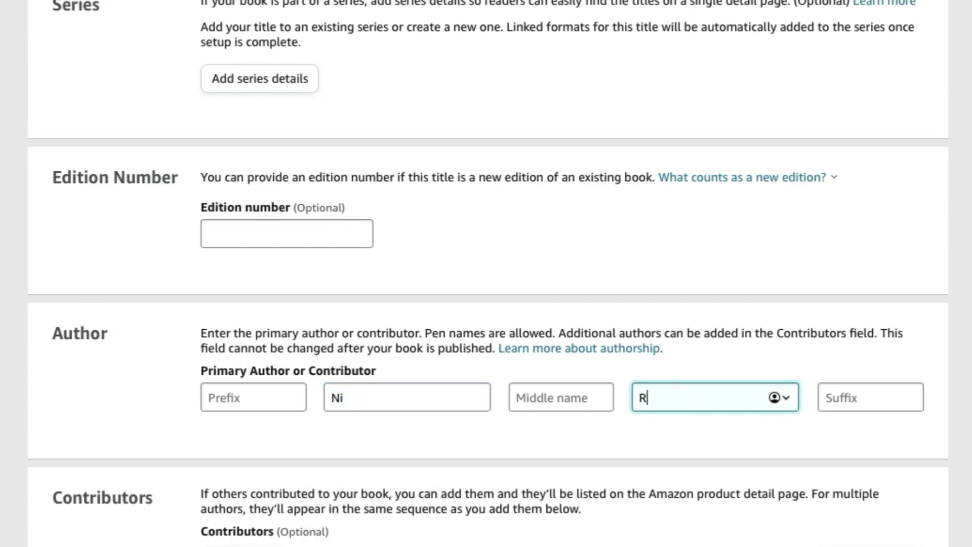
Fill in the book description with the "Radiant Reflections: A Year of Gratitude" promotional text
scroll(528, 405, down, 3)
scroll(521, 408, down, 5)
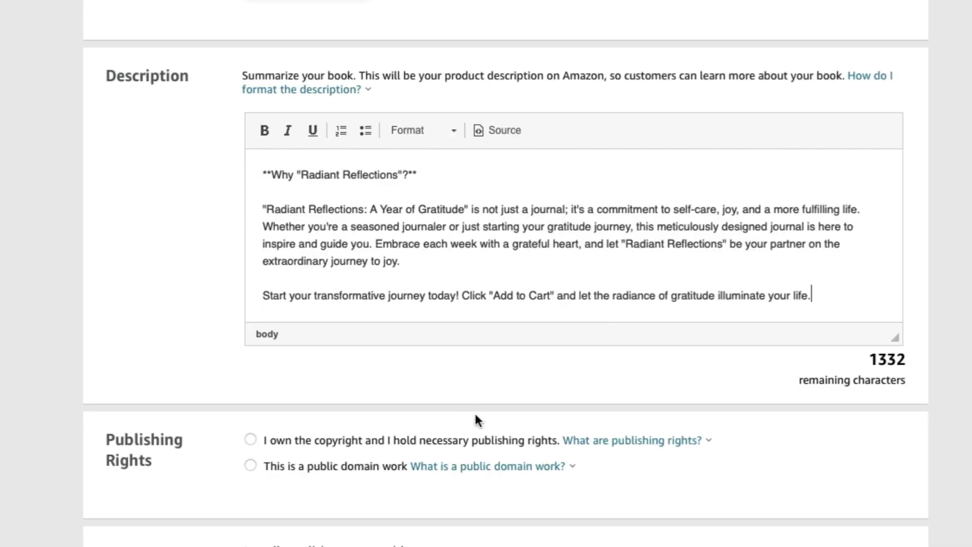
Declare ownership of the copyright and publishing rights, and answer No for sexually explicit images or title
scroll(470, 403, down, 2)
click(251, 339)
scroll(408, 387, down, 5)
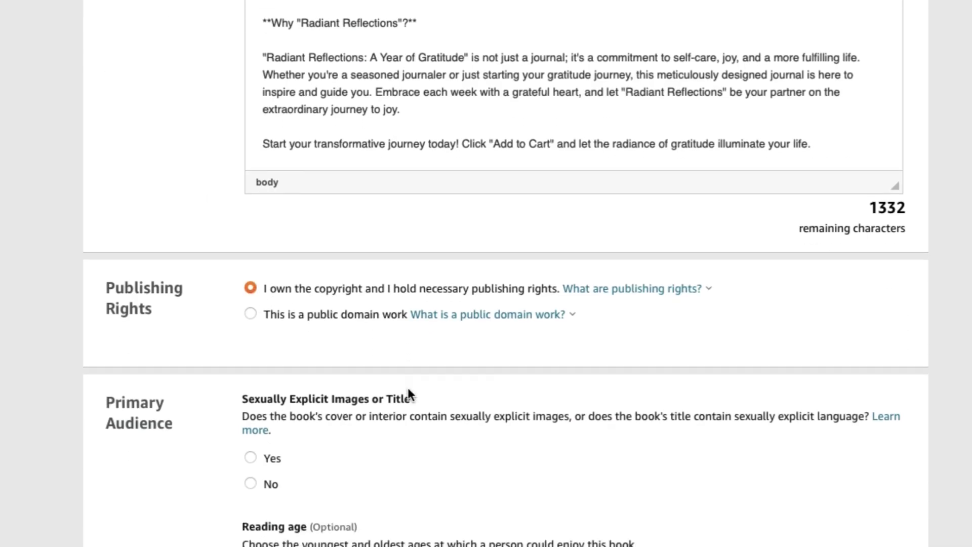
scroll(466, 345, down, 2)
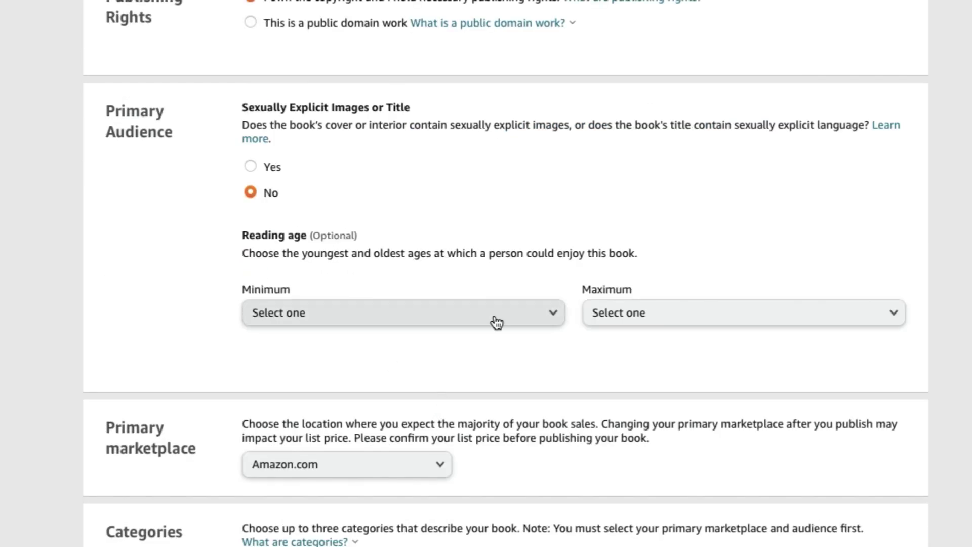
click(504, 313)
click(609, 119)
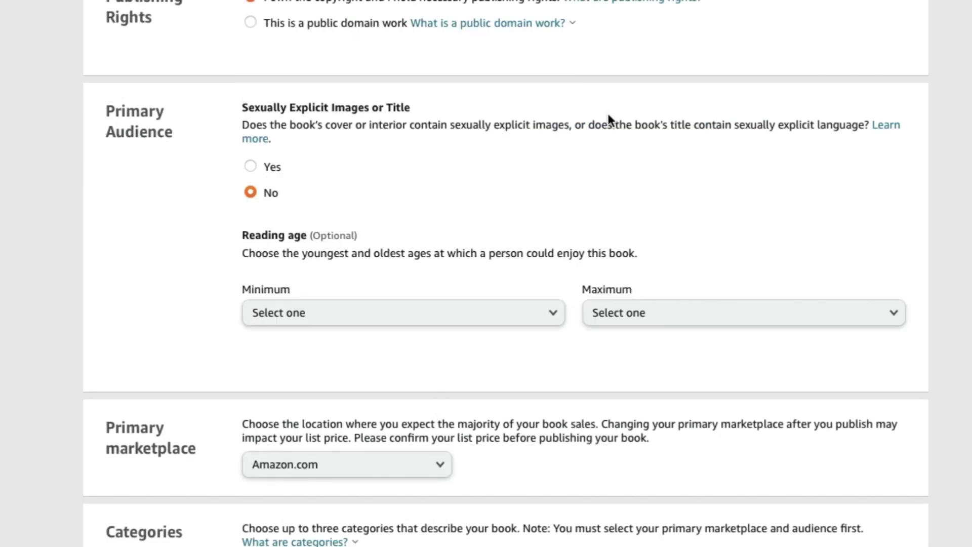
Choose Self-Help as the book's category for the Amazon.com marketplace
scroll(522, 277, down, 4)
scroll(522, 277, down, 2)
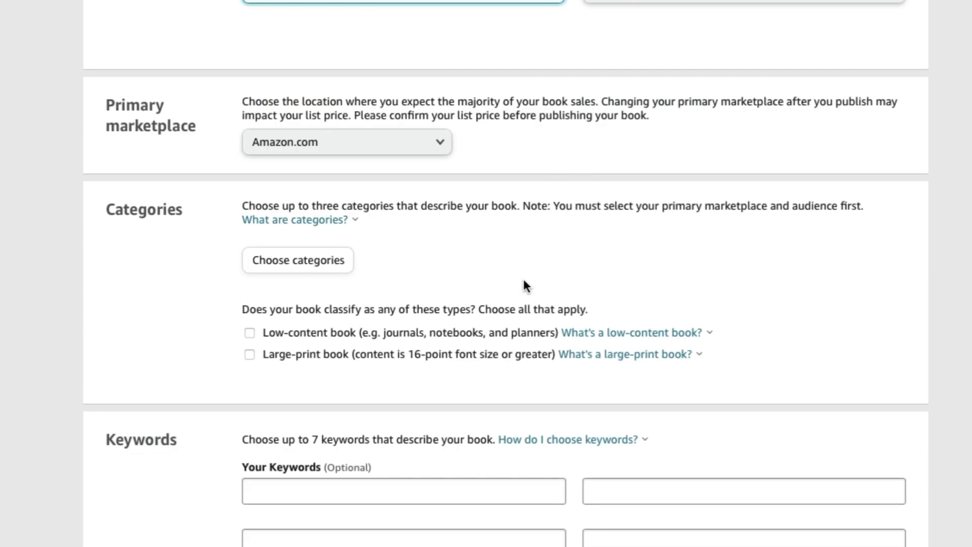
click(325, 274)
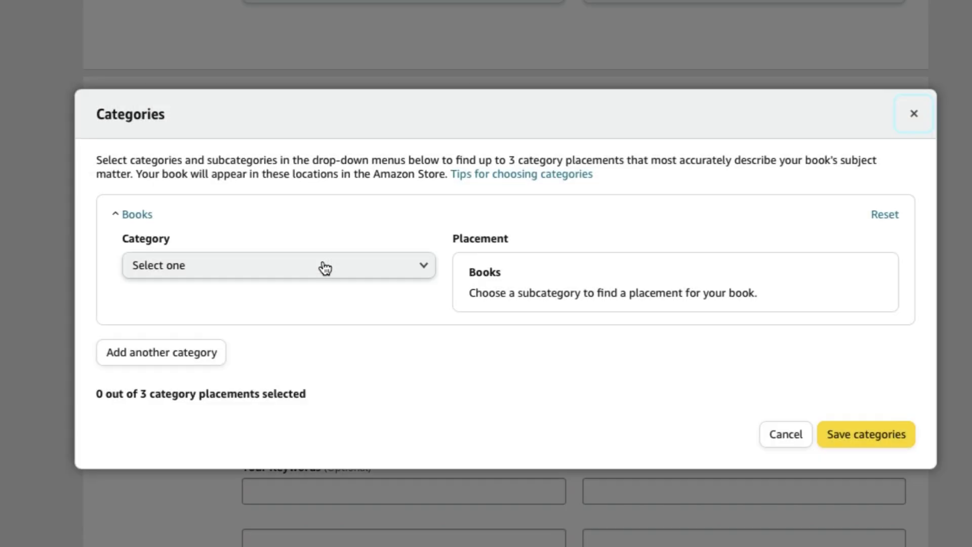
click(325, 267)
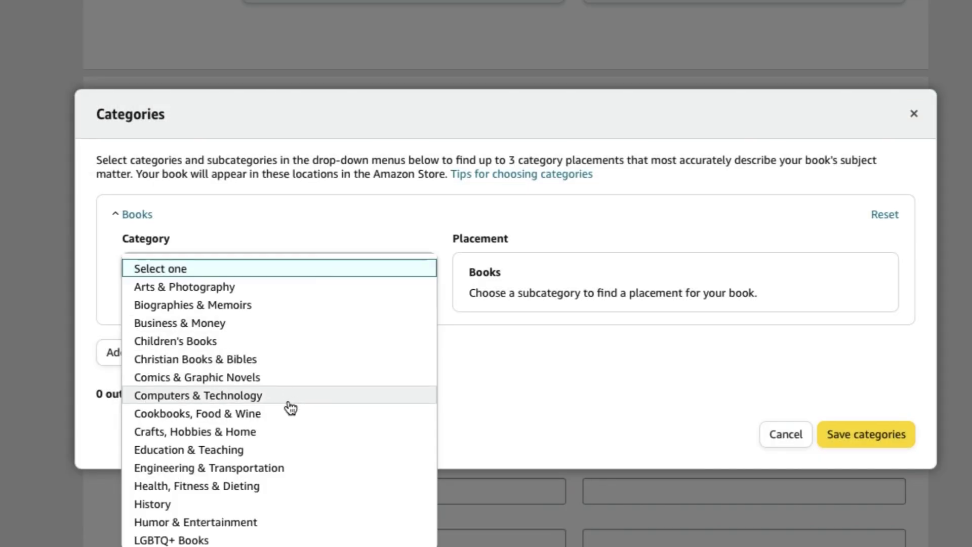
scroll(284, 447, down, 5)
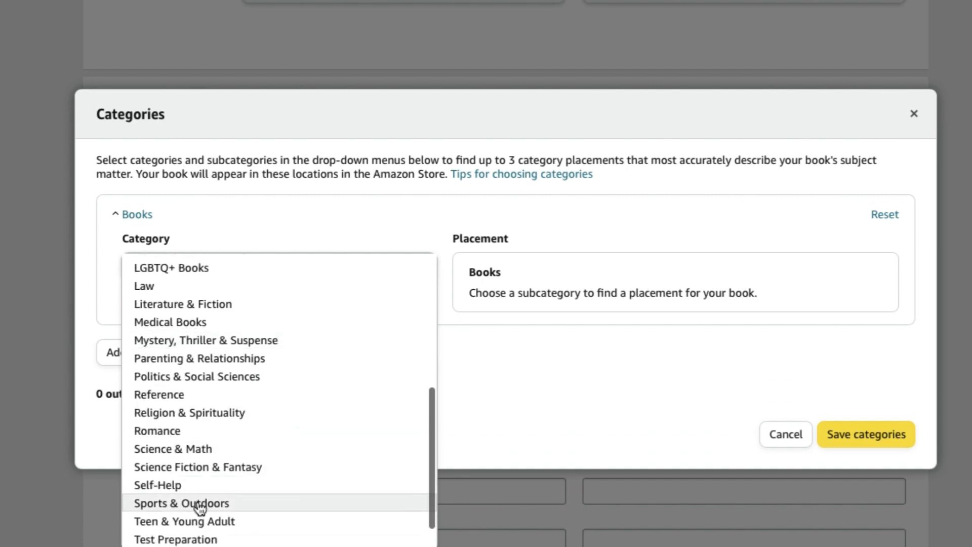
scroll(199, 506, down, 1)
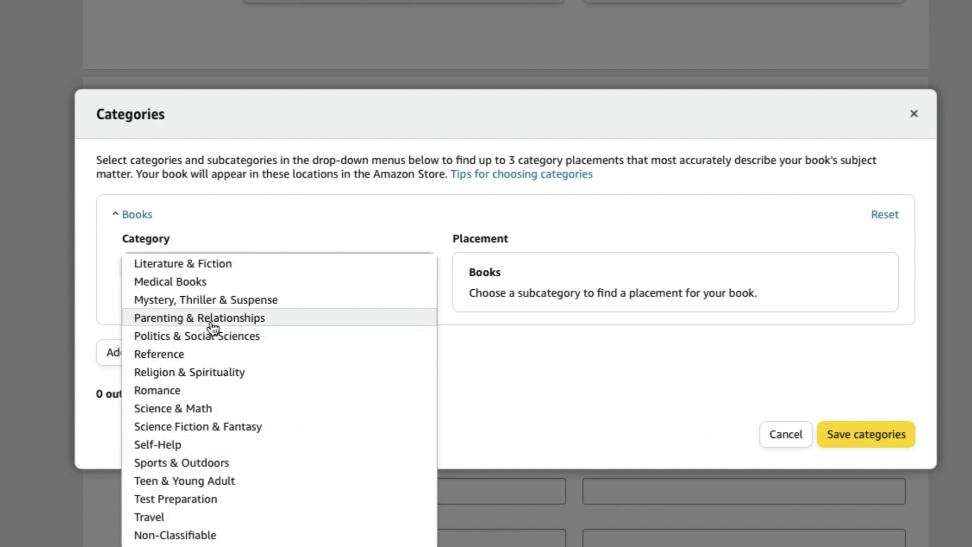
scroll(210, 350, up, 3)
scroll(208, 316, up, 3)
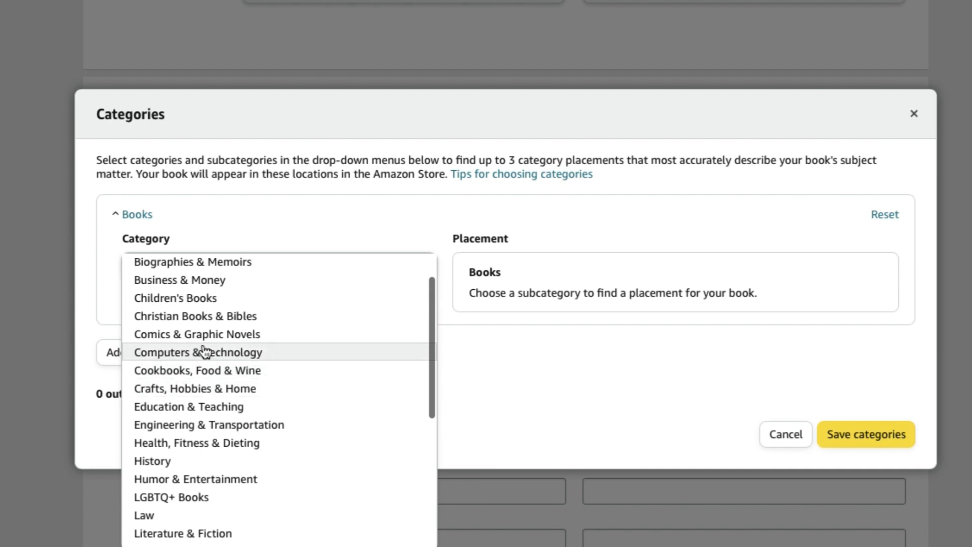
scroll(209, 306, up, 1)
scroll(206, 440, down, 4)
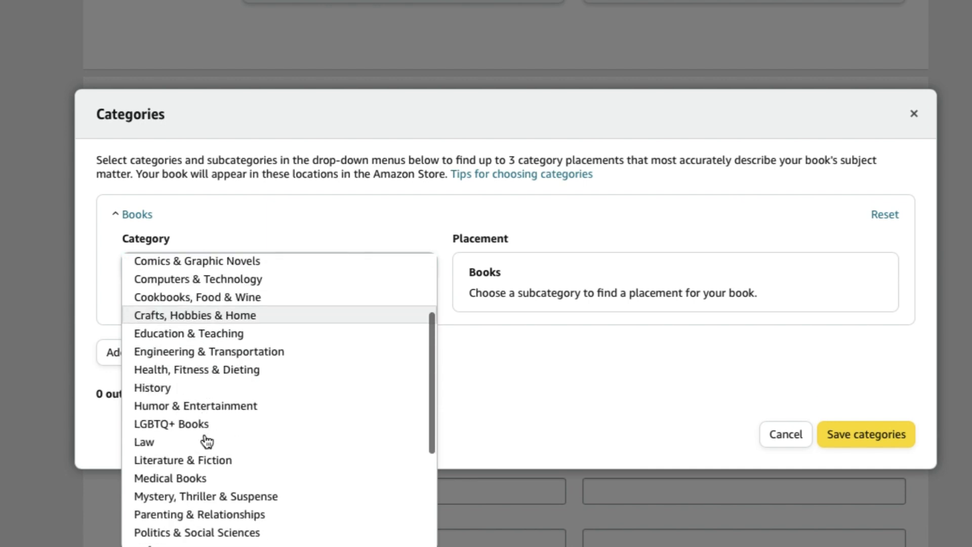
scroll(192, 511, down, 3)
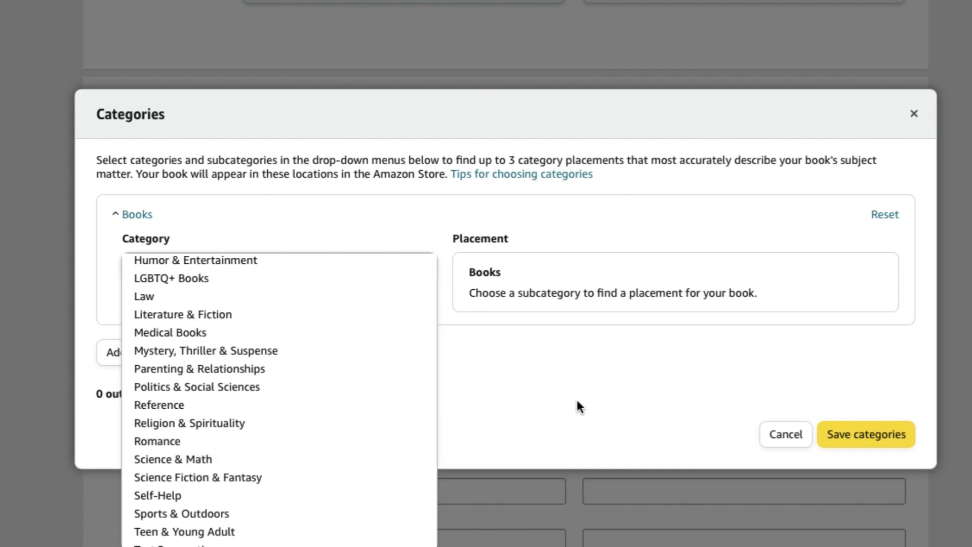
scroll(296, 482, down, 2)
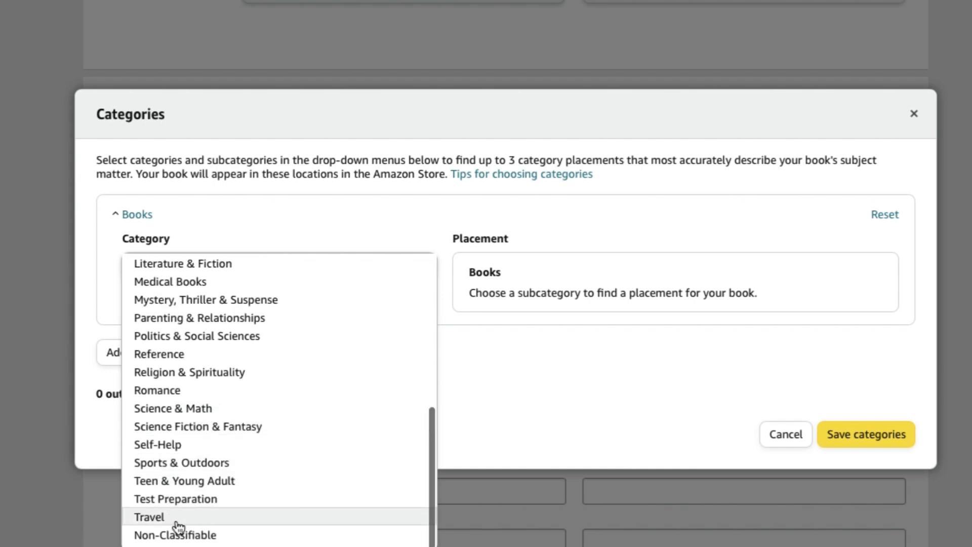
click(177, 445)
scroll(575, 401, down, 2)
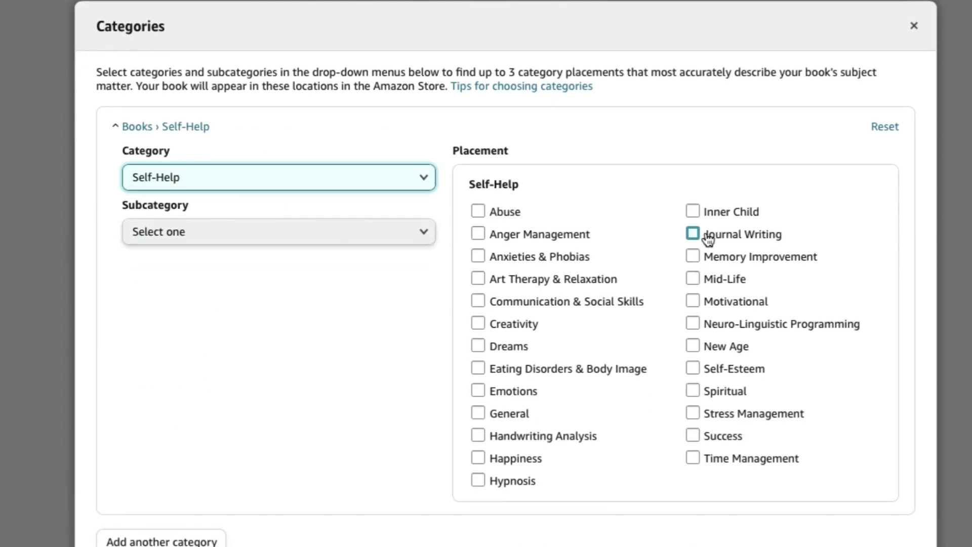
Select the Self-Help placements Motivational, Happiness and, in place of Emotions, Journal Writing, and save the categories
click(693, 302)
click(493, 461)
click(489, 399)
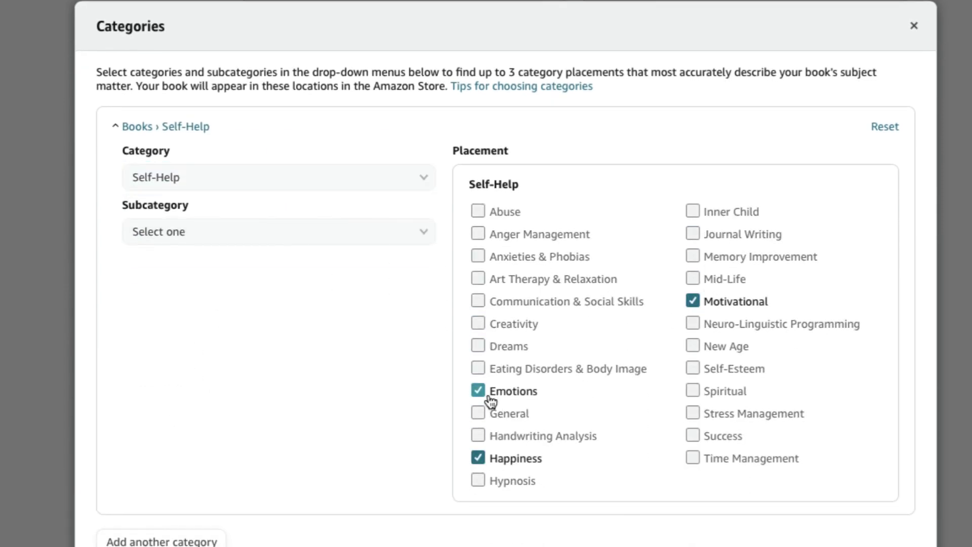
scroll(443, 329, down, 3)
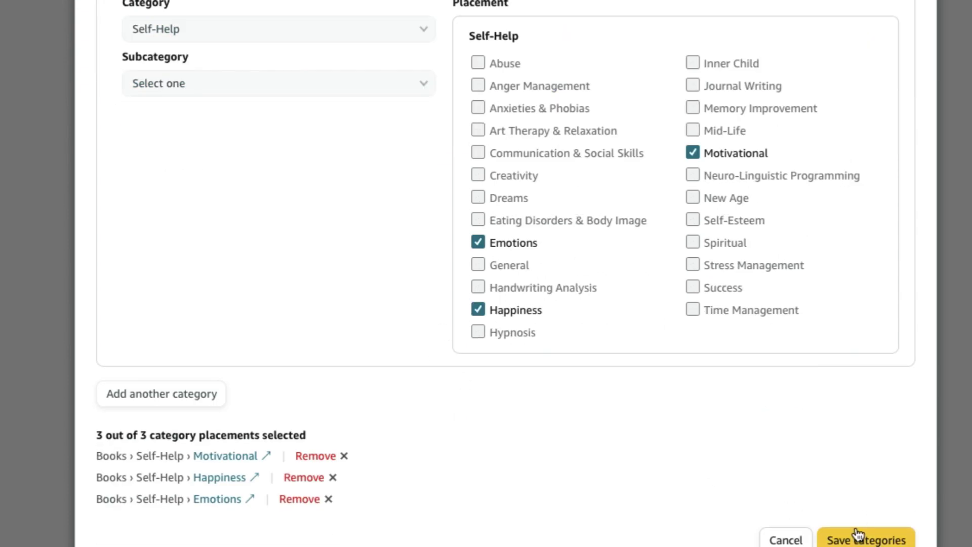
click(501, 243)
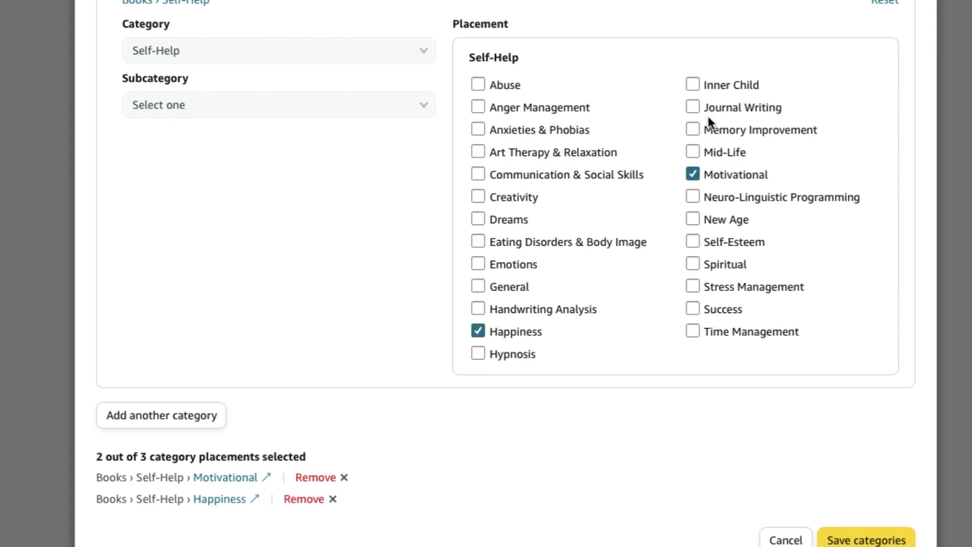
click(708, 107)
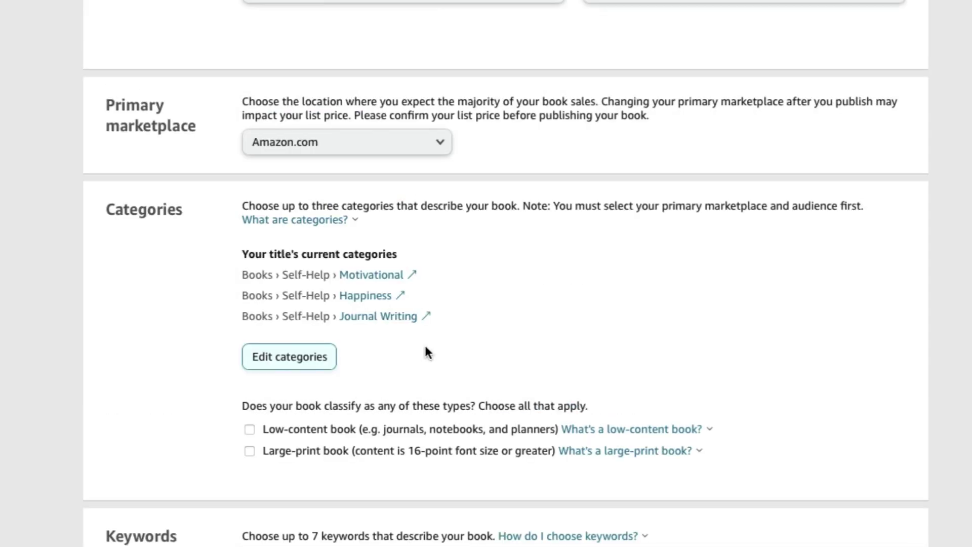
Classify the paperback as a low-content book
scroll(424, 345, down, 2)
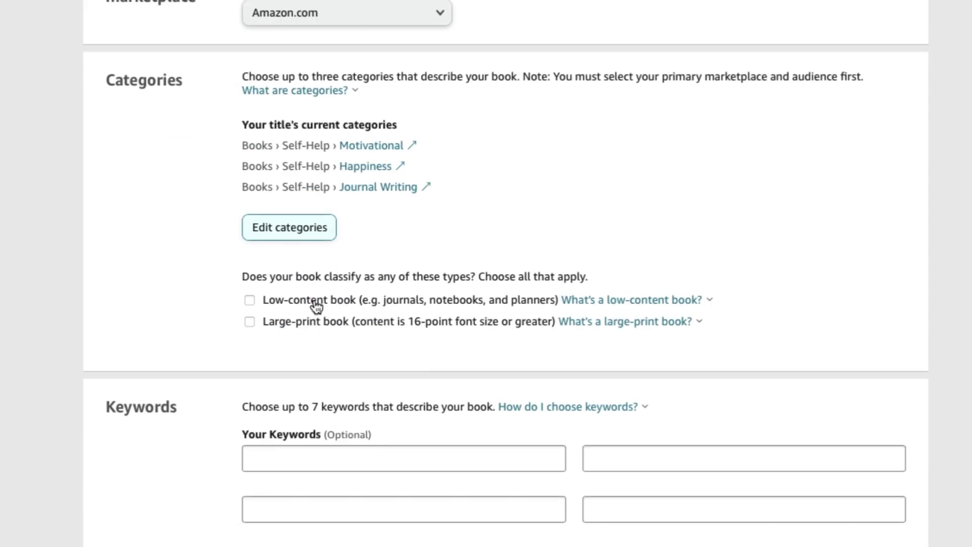
click(250, 300)
scroll(437, 342, down, 2)
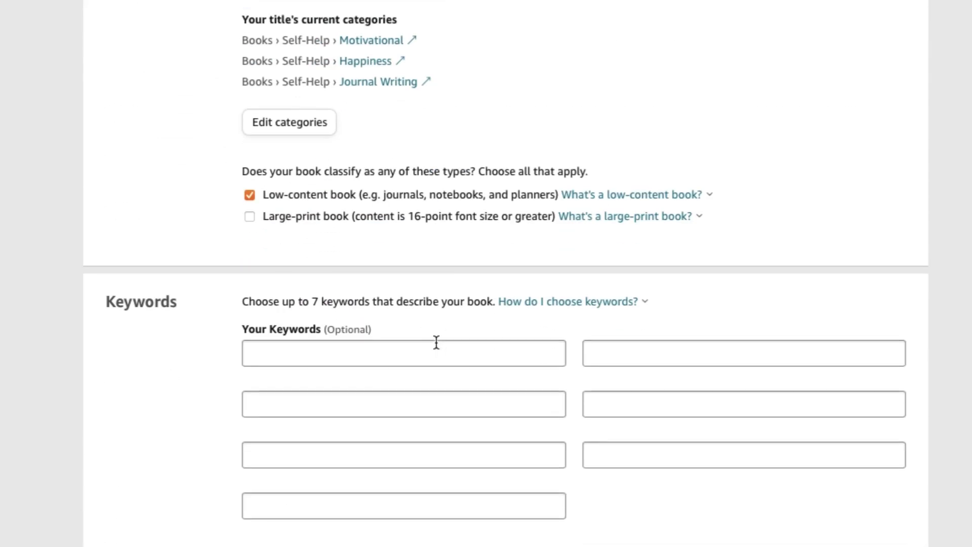
Add the keywords "Womens Gratitude Journal", "52 Week gratitude journal" and "Women Journal Prompts", and save the details to continue to the content page
scroll(376, 354, down, 2)
click(418, 259)
text(Womens GRatitude Journal)
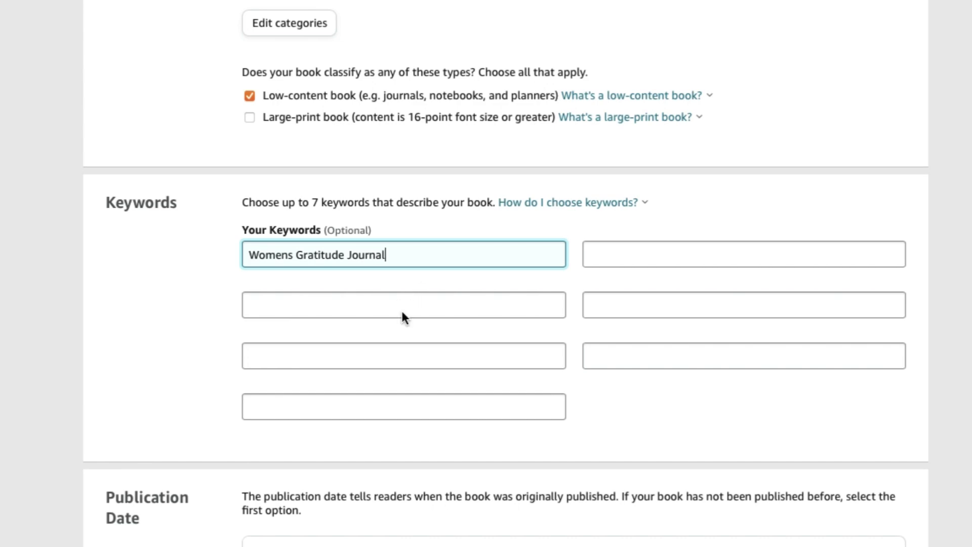
click(402, 312)
text(52 Week gratitude journal)
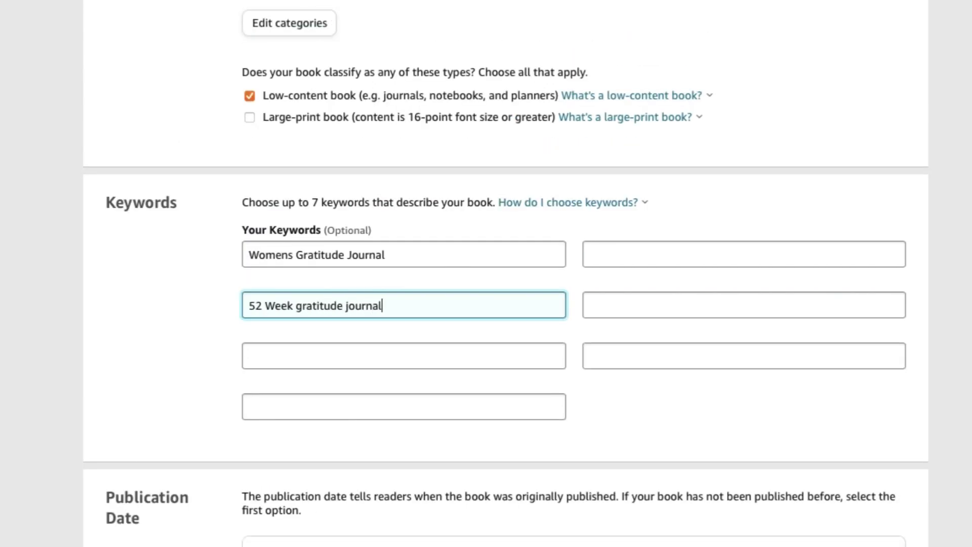
click(384, 345)
text(Women Jour)
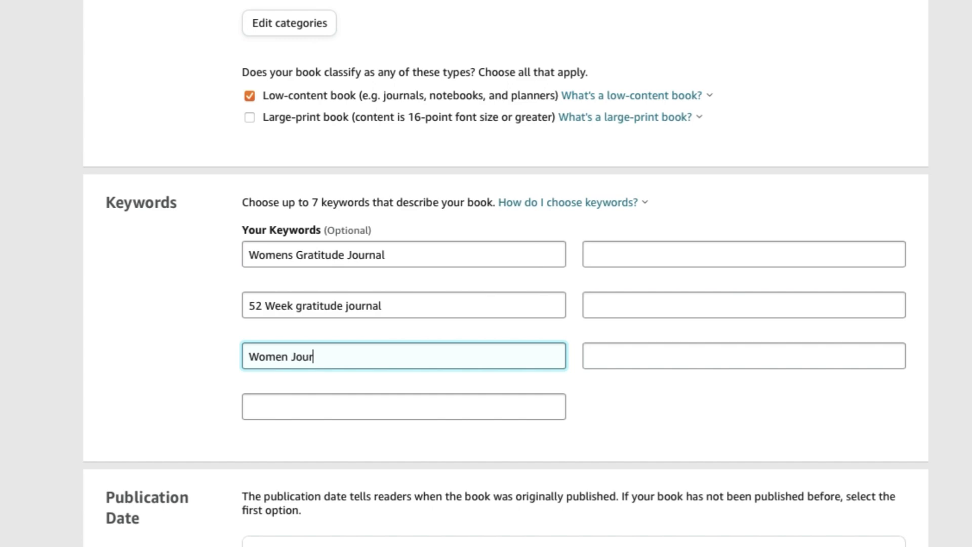
text(nal Prompts)
scroll(405, 387, down, 9)
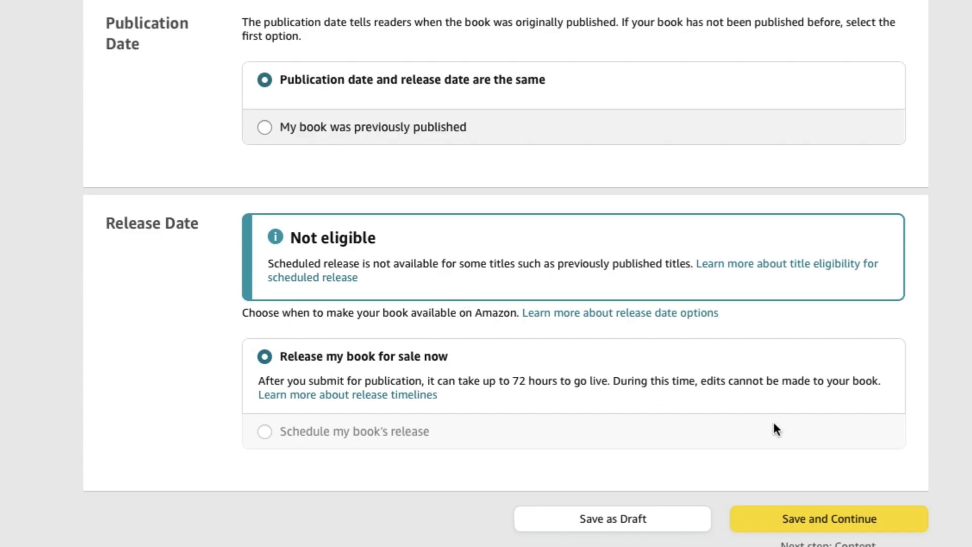
click(796, 527)
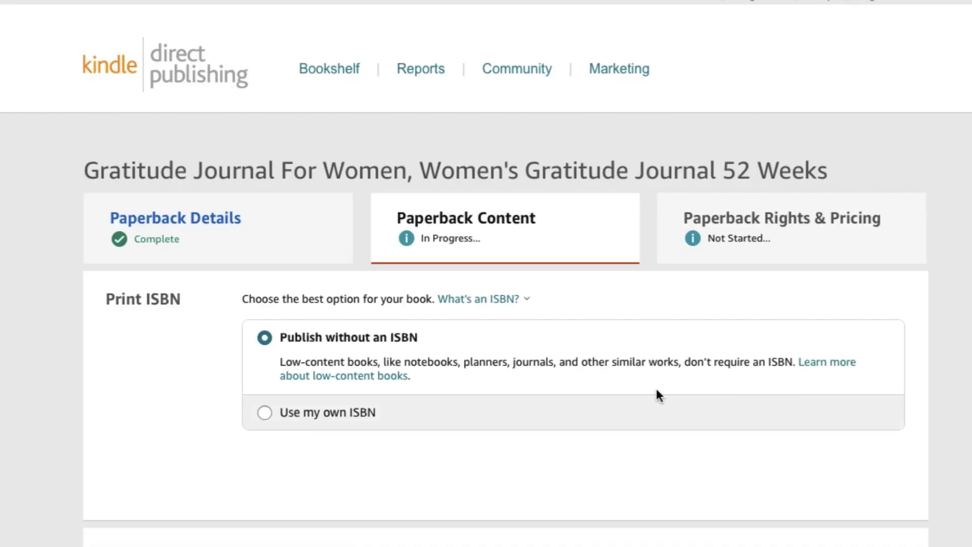
Set the print options to a standard color interior with white paper and an 8.5 x 11 in trim size
scroll(521, 389, down, 5)
scroll(373, 282, down, 4)
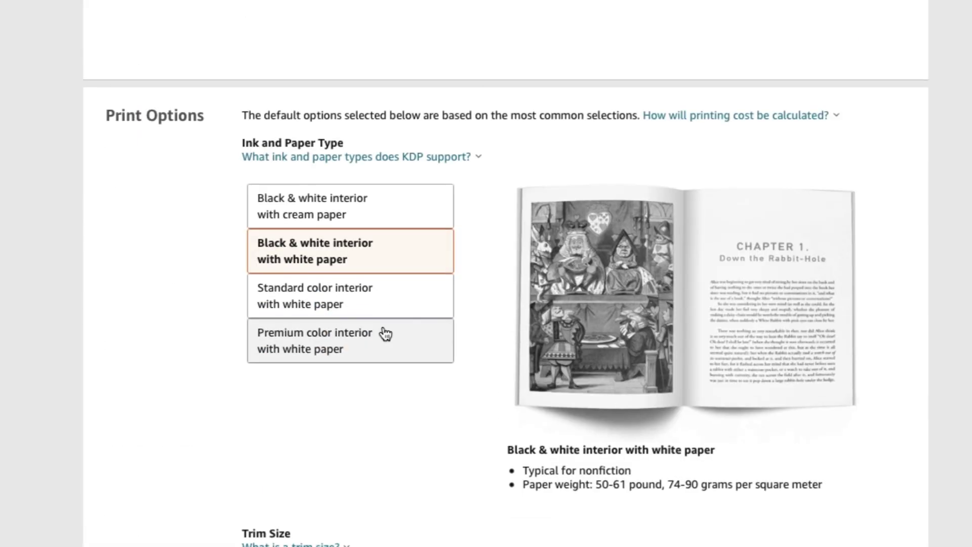
click(353, 308)
scroll(582, 366, down, 7)
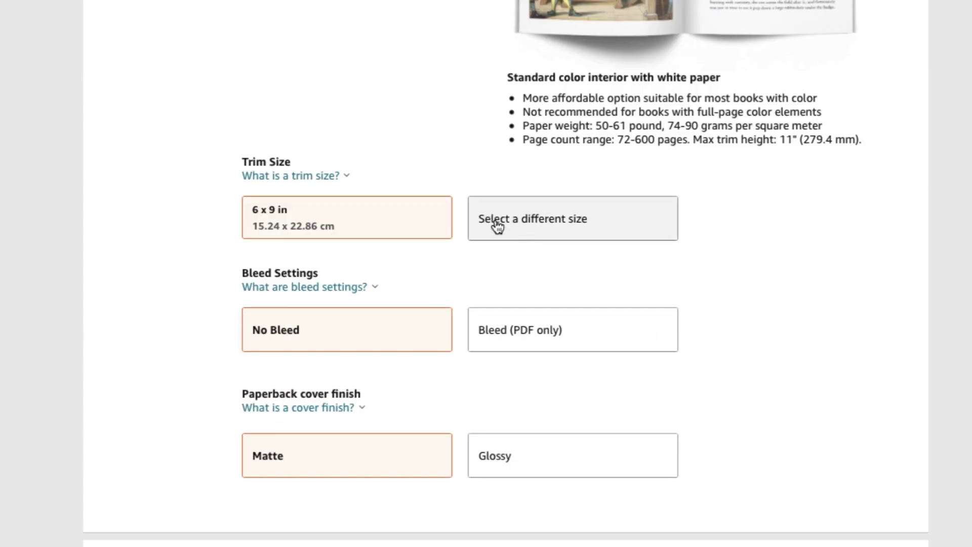
click(488, 221)
click(688, 276)
Read the explanation of the bleed settings and close it
scroll(687, 268, down, 3)
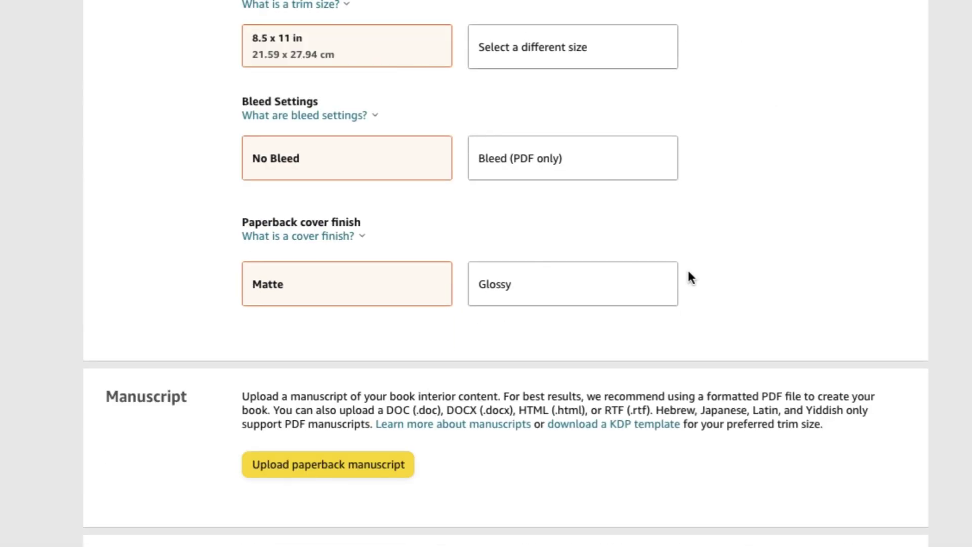
click(369, 118)
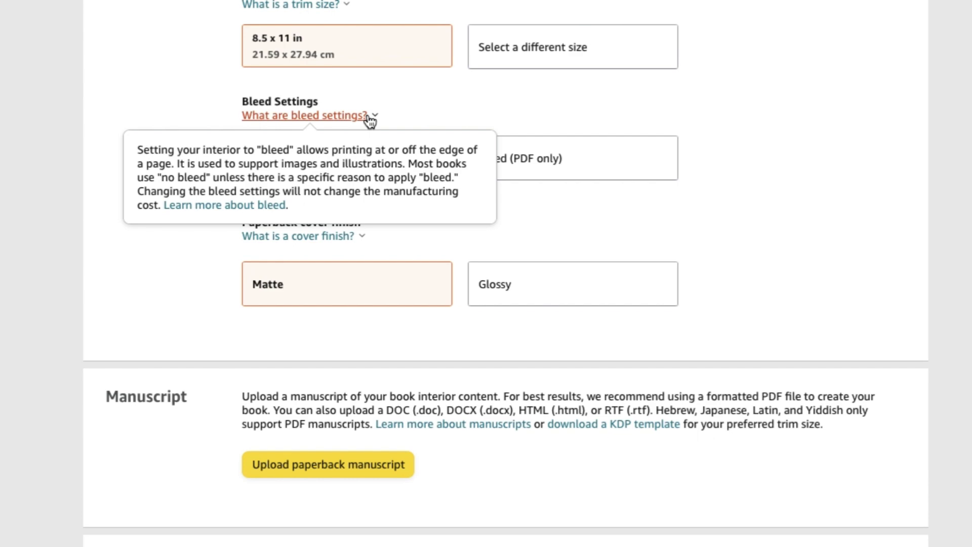
click(508, 233)
Upload GRATITUDE.pdf from the Downloads folder as the paperback manuscript
scroll(508, 233, down, 3)
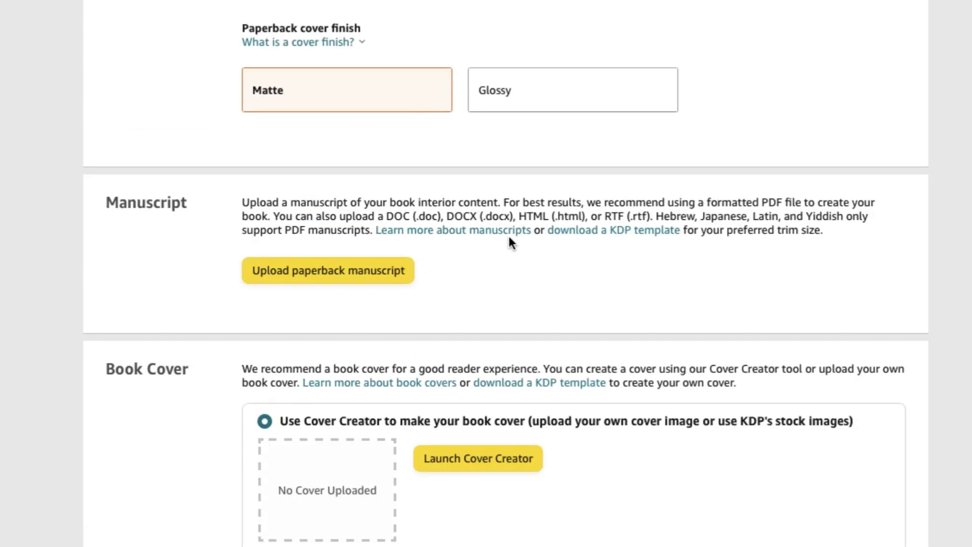
click(362, 270)
click(185, 166)
click(308, 189)
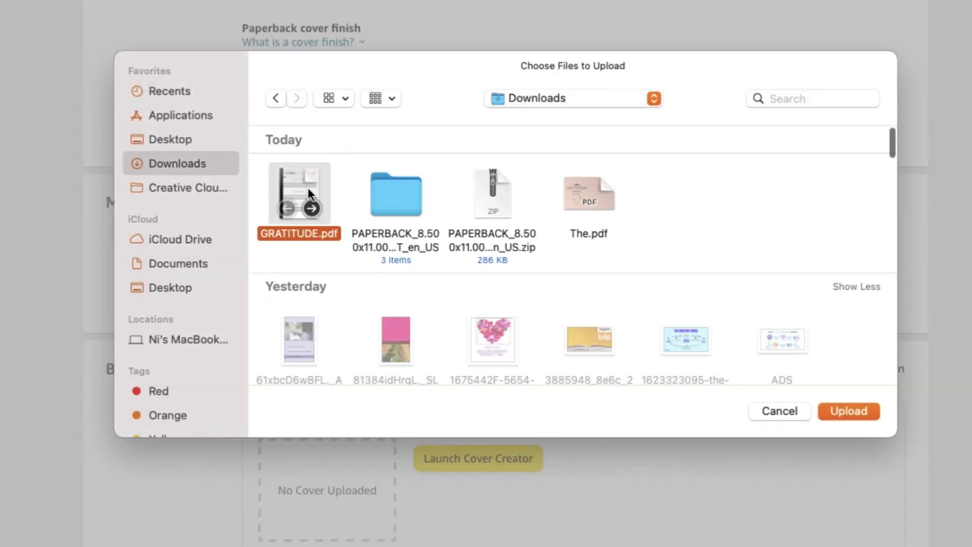
double_click(307, 187)
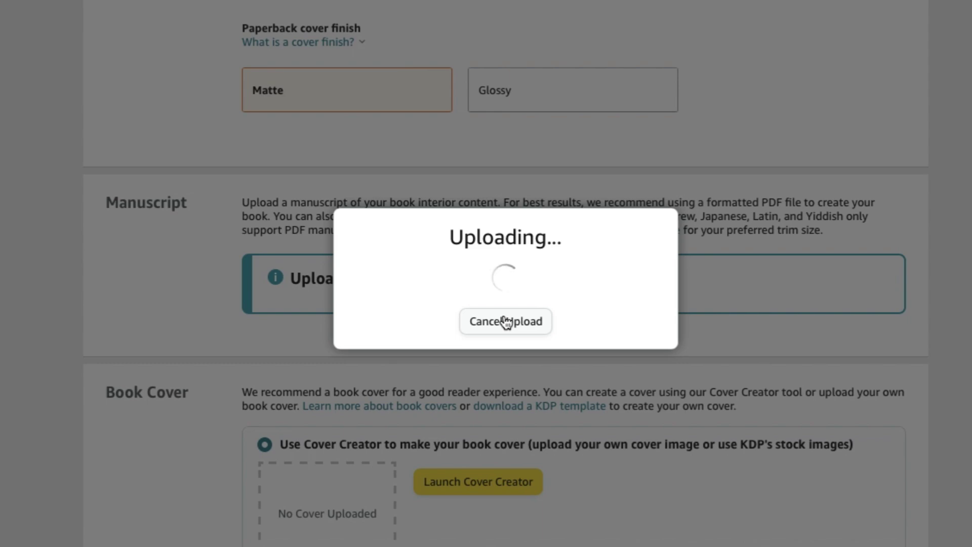
Choose to use an existing print-ready cover and upload The.pdf from the Downloads folder
scroll(613, 406, down, 4)
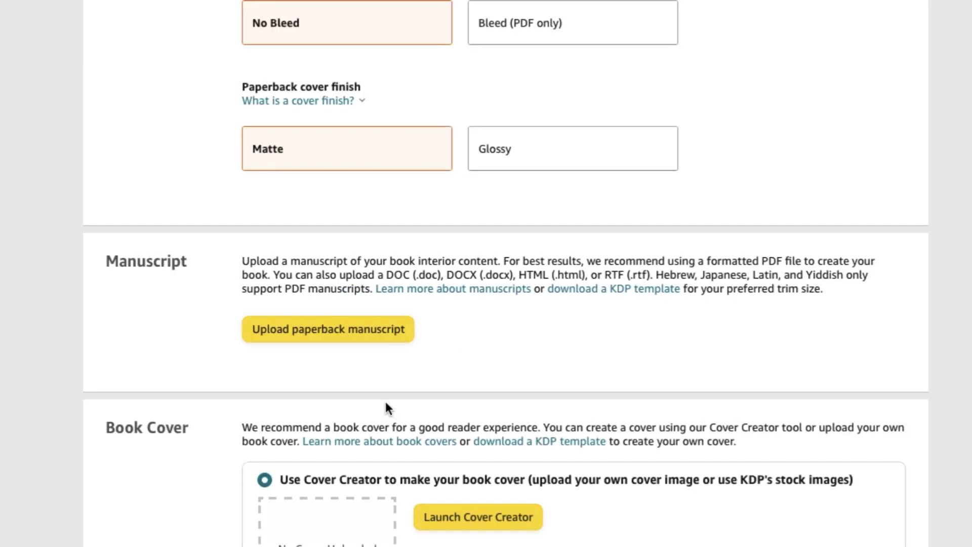
scroll(386, 406, down, 3)
click(314, 485)
scroll(424, 417, down, 1)
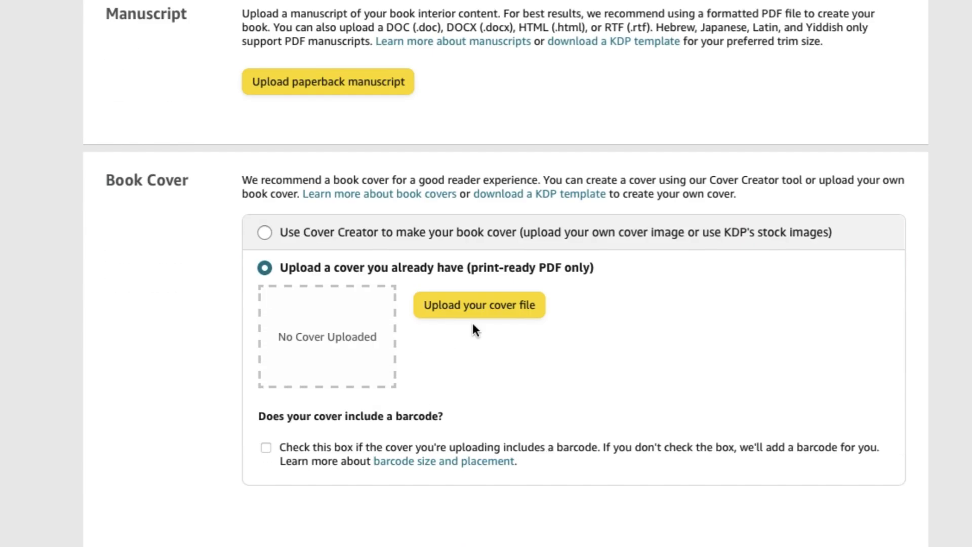
click(473, 304)
click(579, 187)
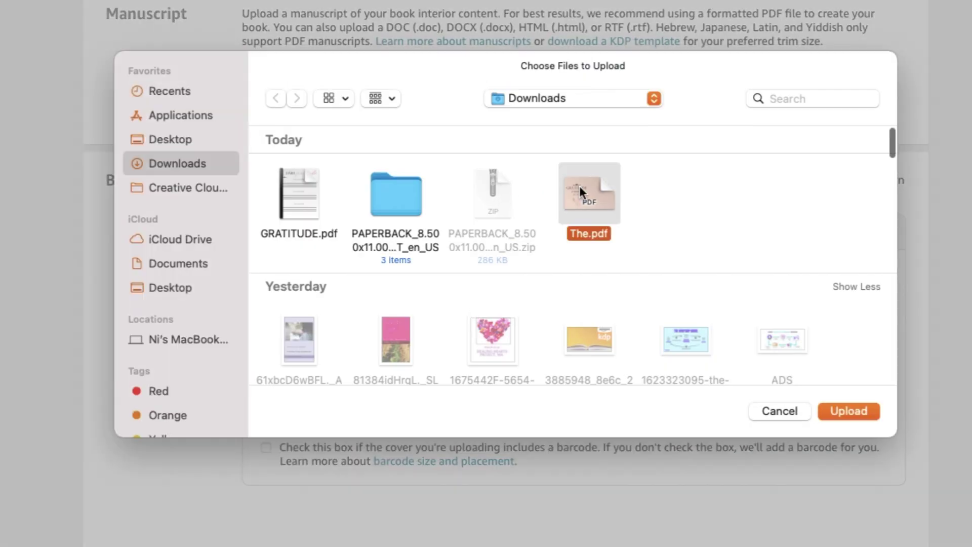
double_click(579, 186)
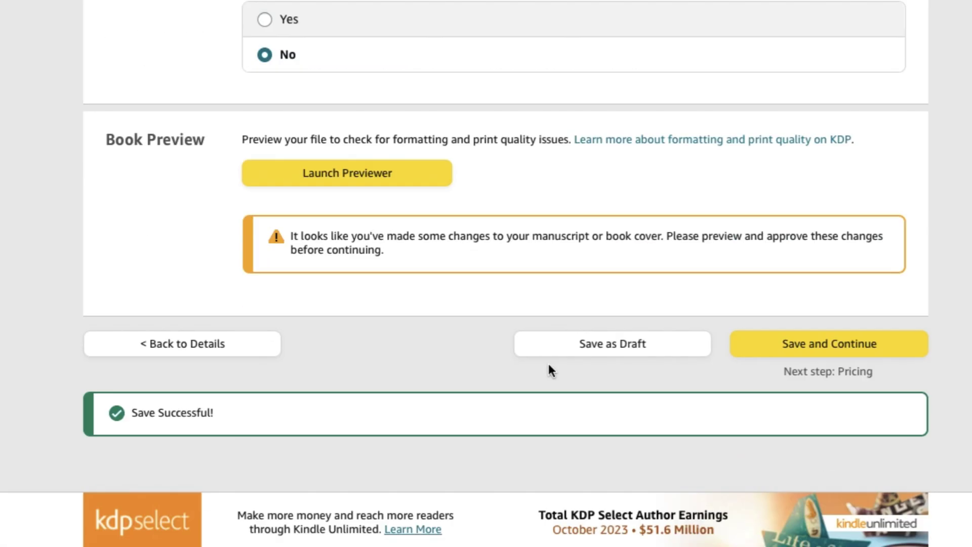
Launch the book previewer to check the manuscript and cover
click(395, 172)
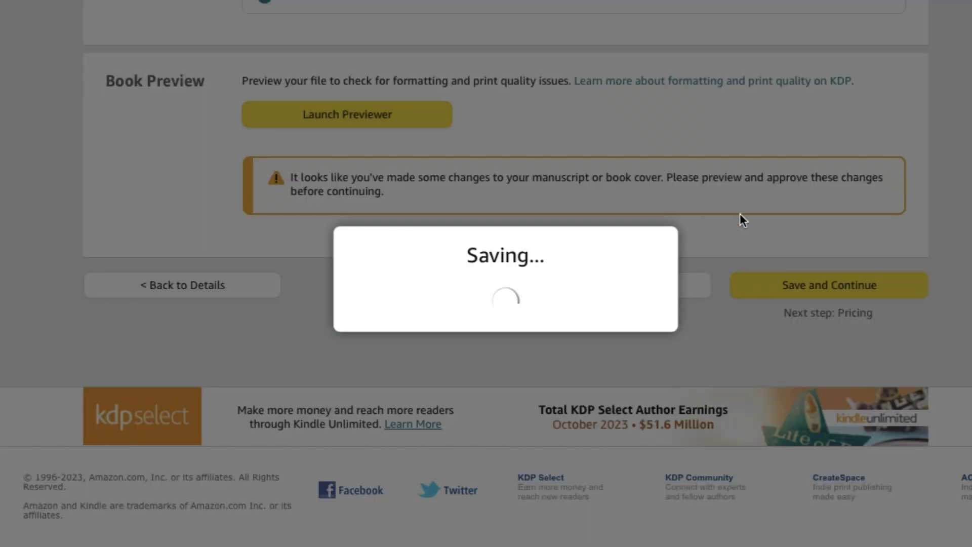